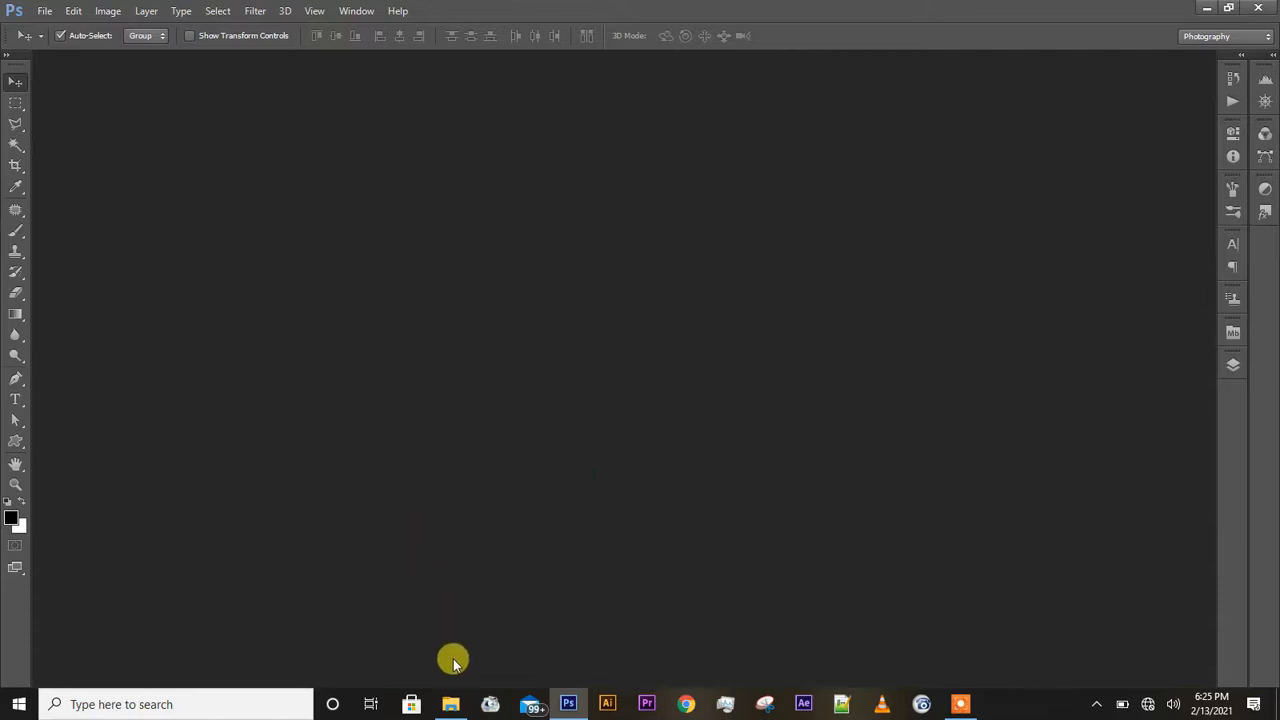
# Step: Open the portrait IMG-20210213-WA0008 from the Desktop folder in Photoshop
pyautogui.click(450, 704)
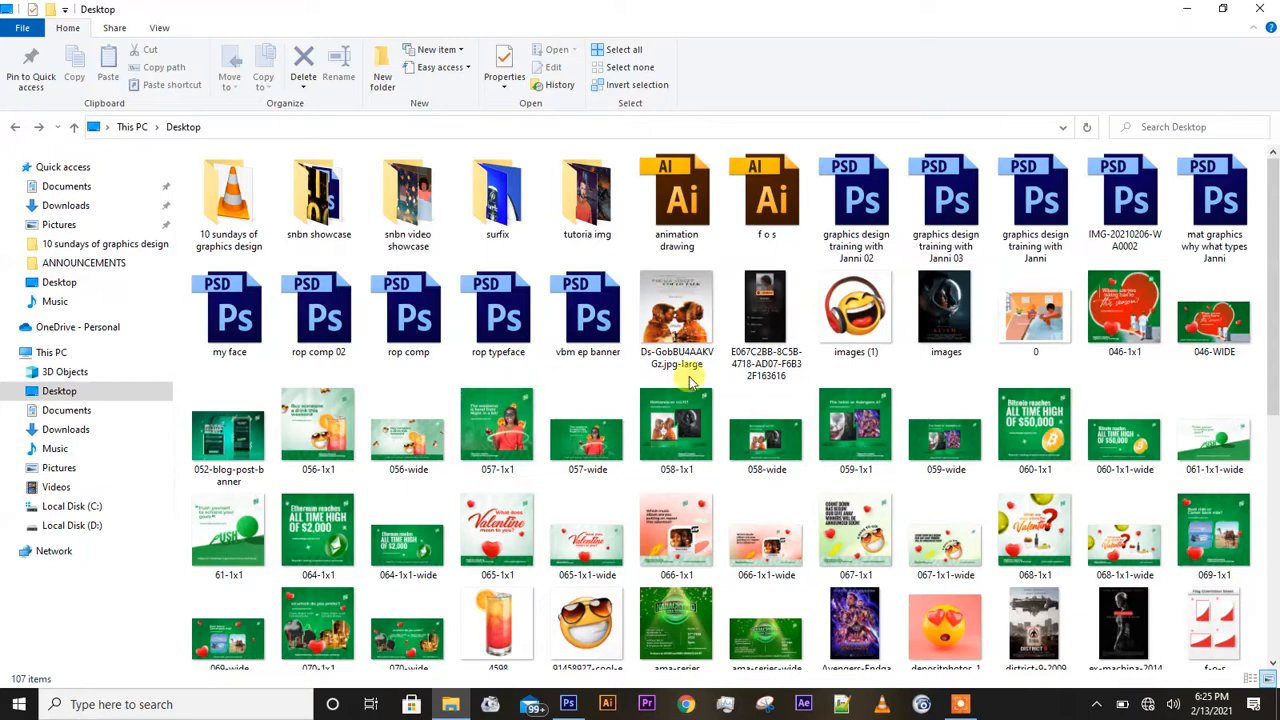
pyautogui.scroll(-5, 860, 522)
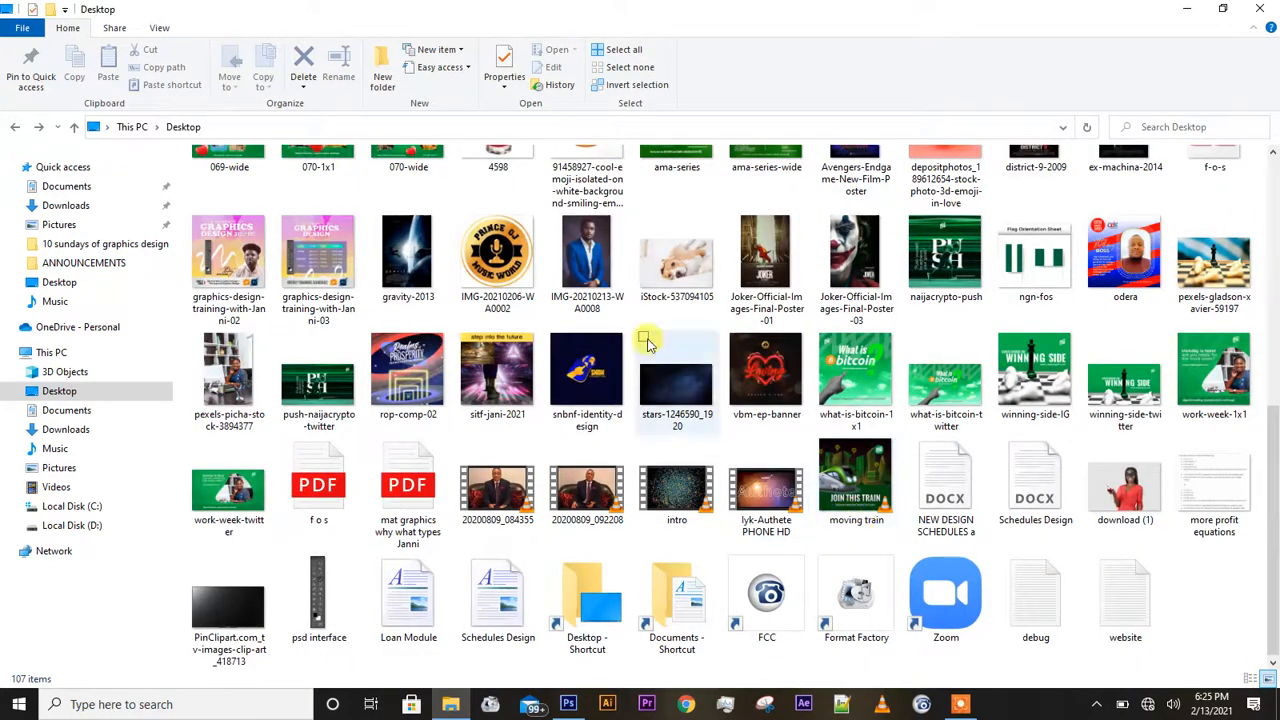
pyautogui.doubleClick(586, 258)
pyautogui.moveTo(598, 458); pyautogui.dragTo(563, 581)
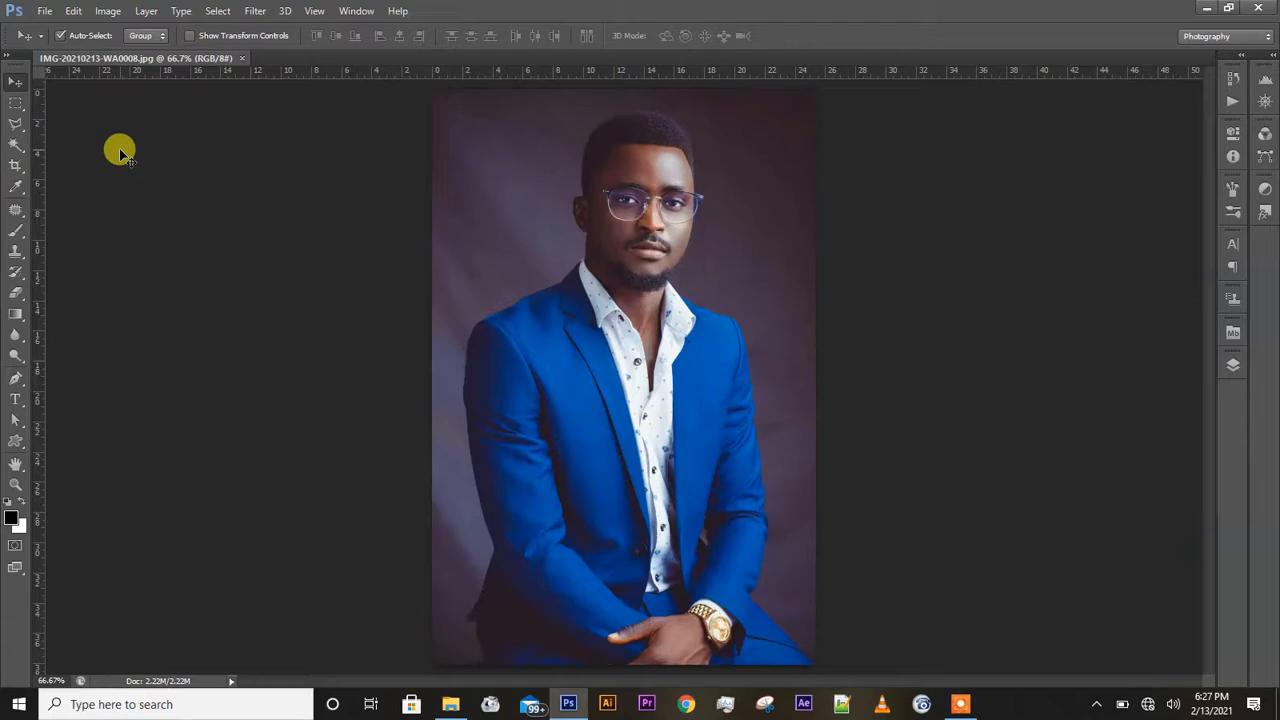
# Step: Activate the Magic Wand tool and duplicate the Background layer
pyautogui.click(21, 148)
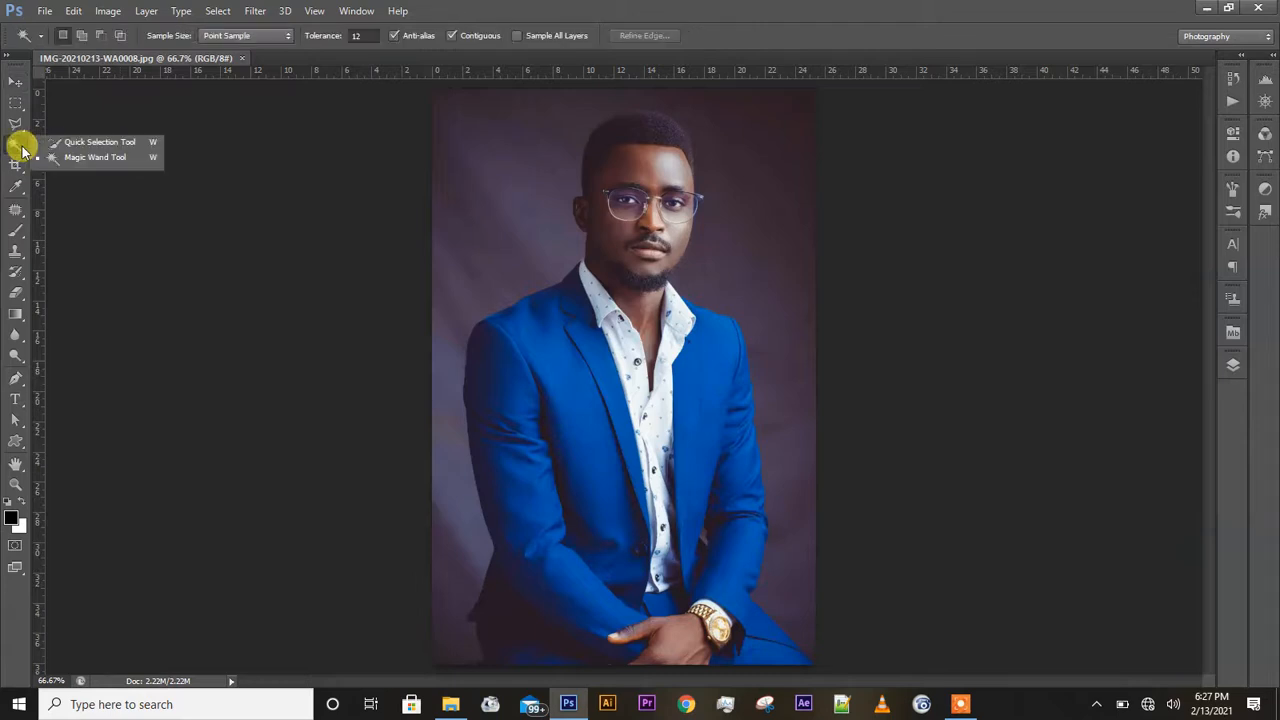
pyautogui.click(124, 159)
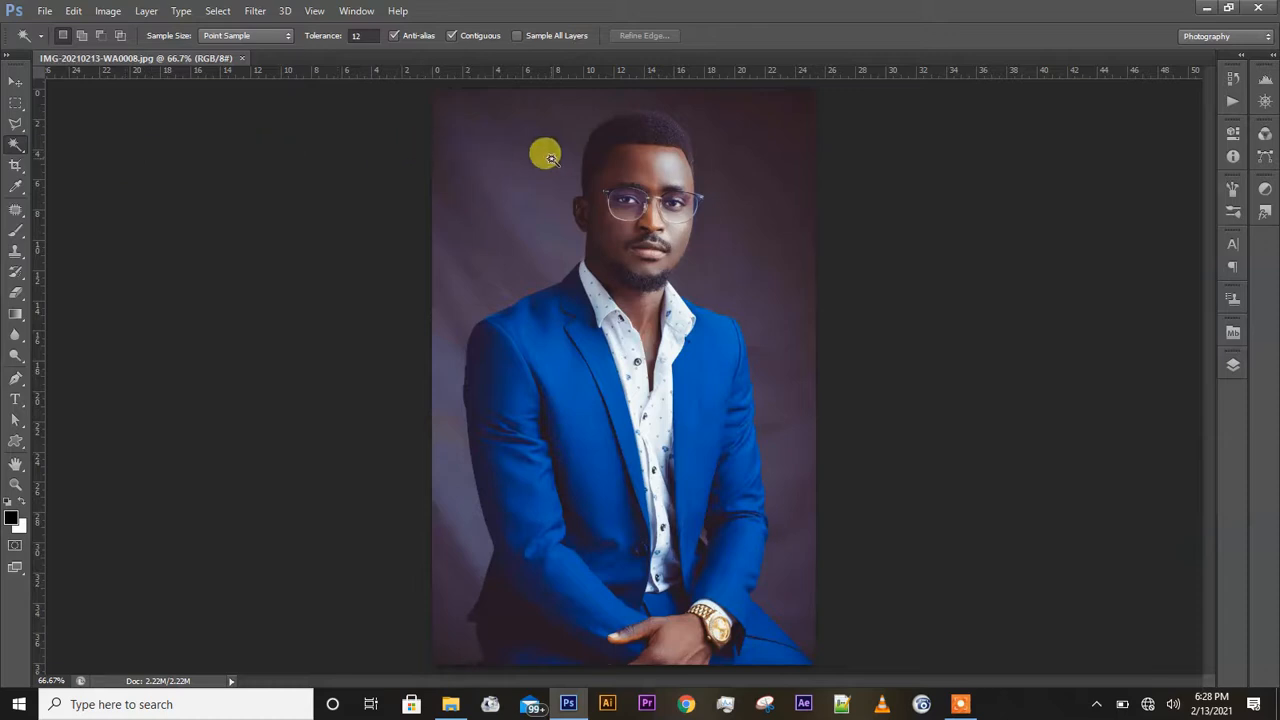
pyautogui.click(1233, 364)
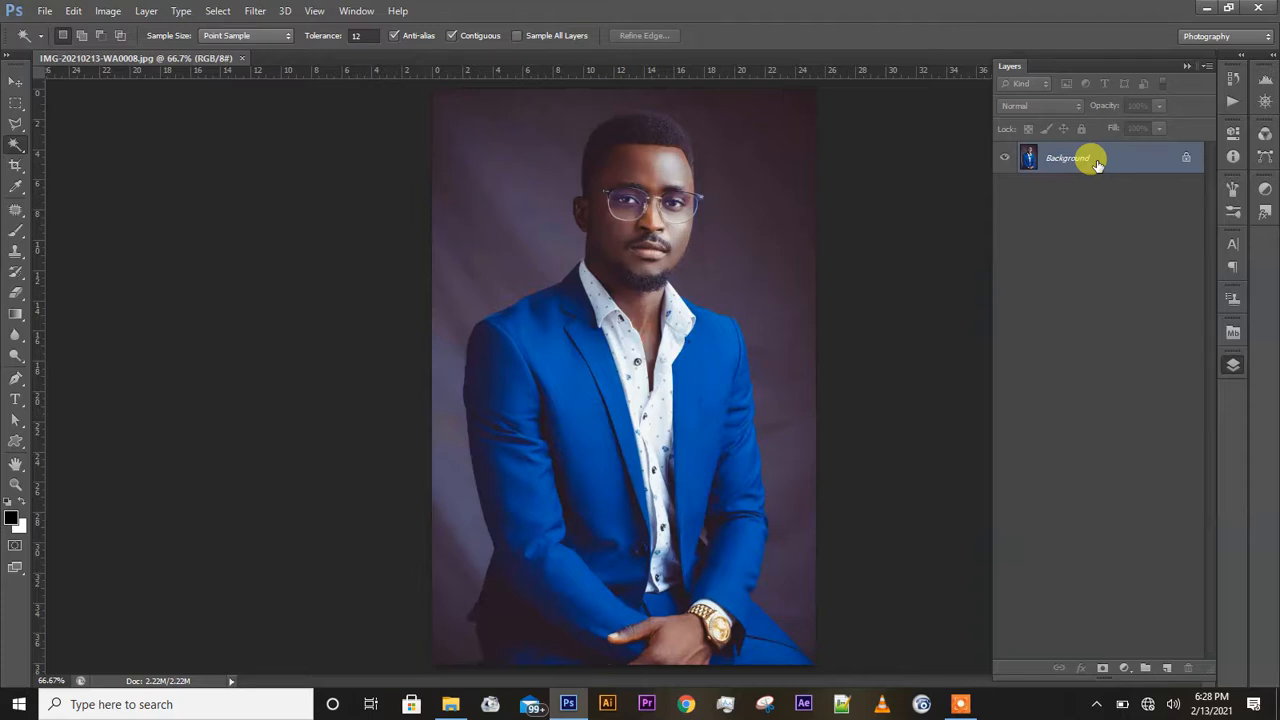
pyautogui.hotkey('ctrl', 'j')
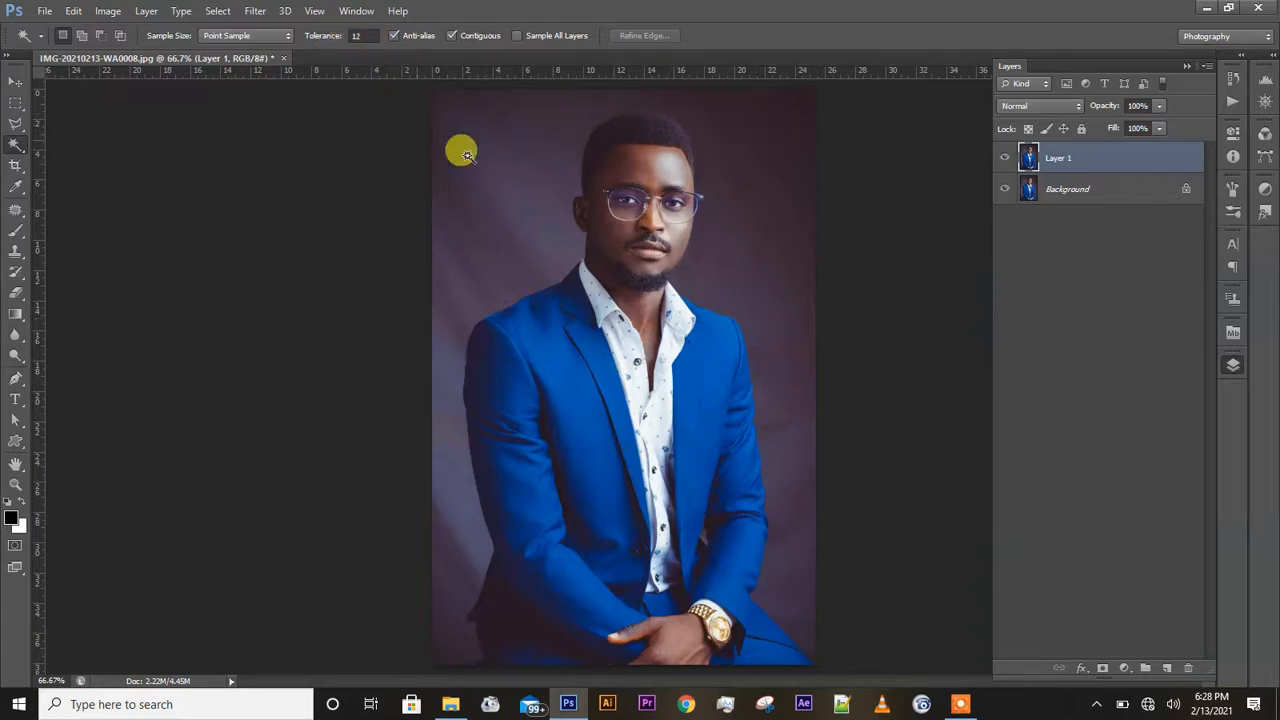
# Step: Select the whole backdrop around the man with the Magic Wand at tolerance 12, adding each remaining background area to the selection
pyautogui.click(528, 188)
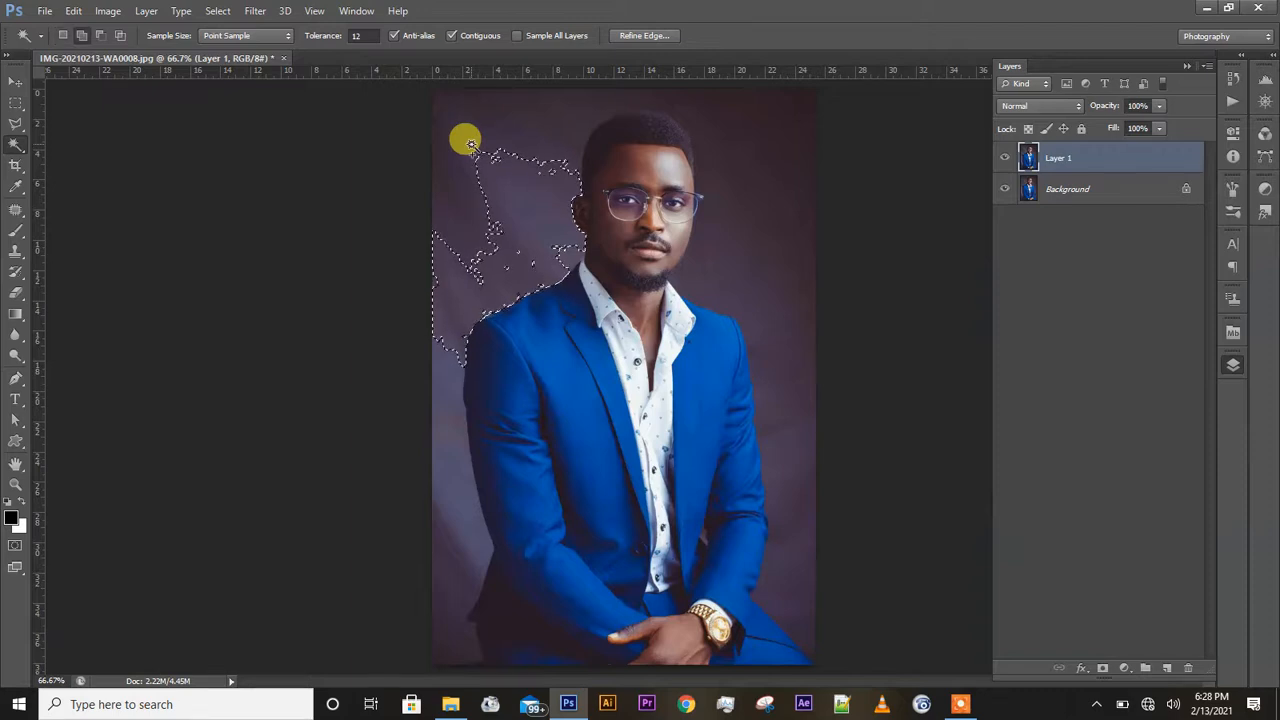
pyautogui.keyDown('shift'); pyautogui.click(579, 119); pyautogui.keyUp('shift')
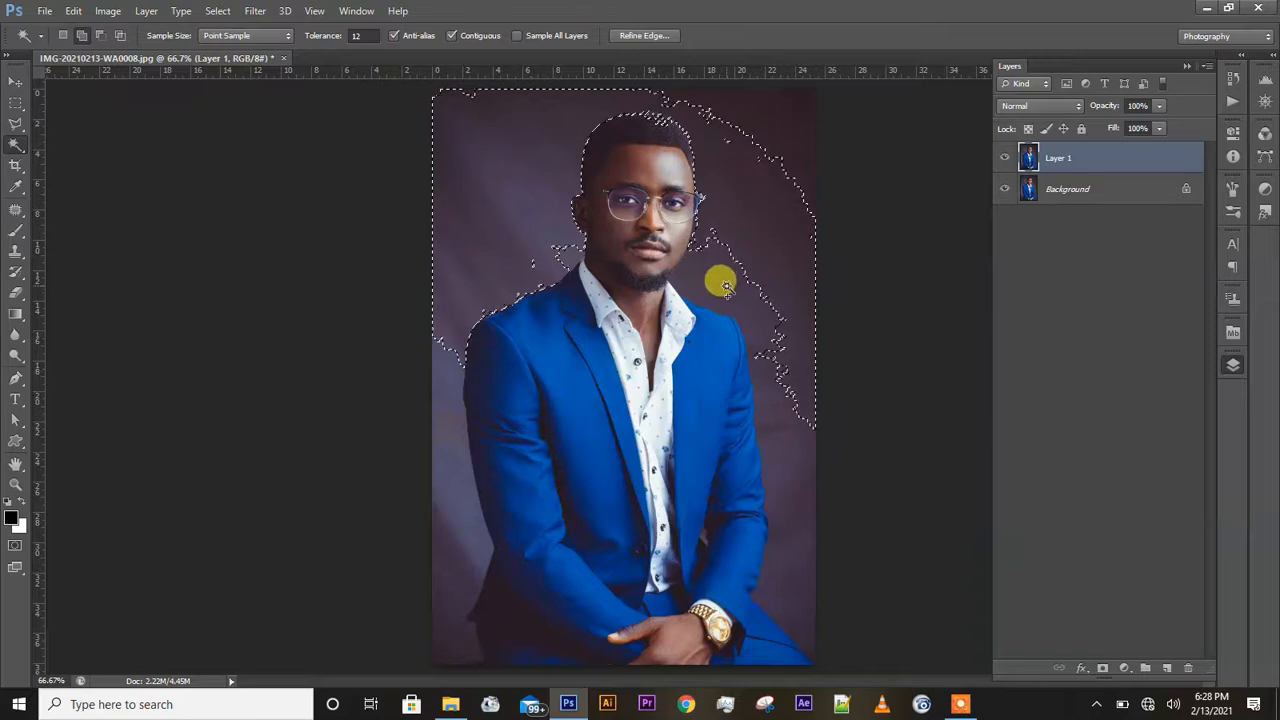
pyautogui.keyDown('shift'); pyautogui.click(800, 604); pyautogui.keyUp('shift')
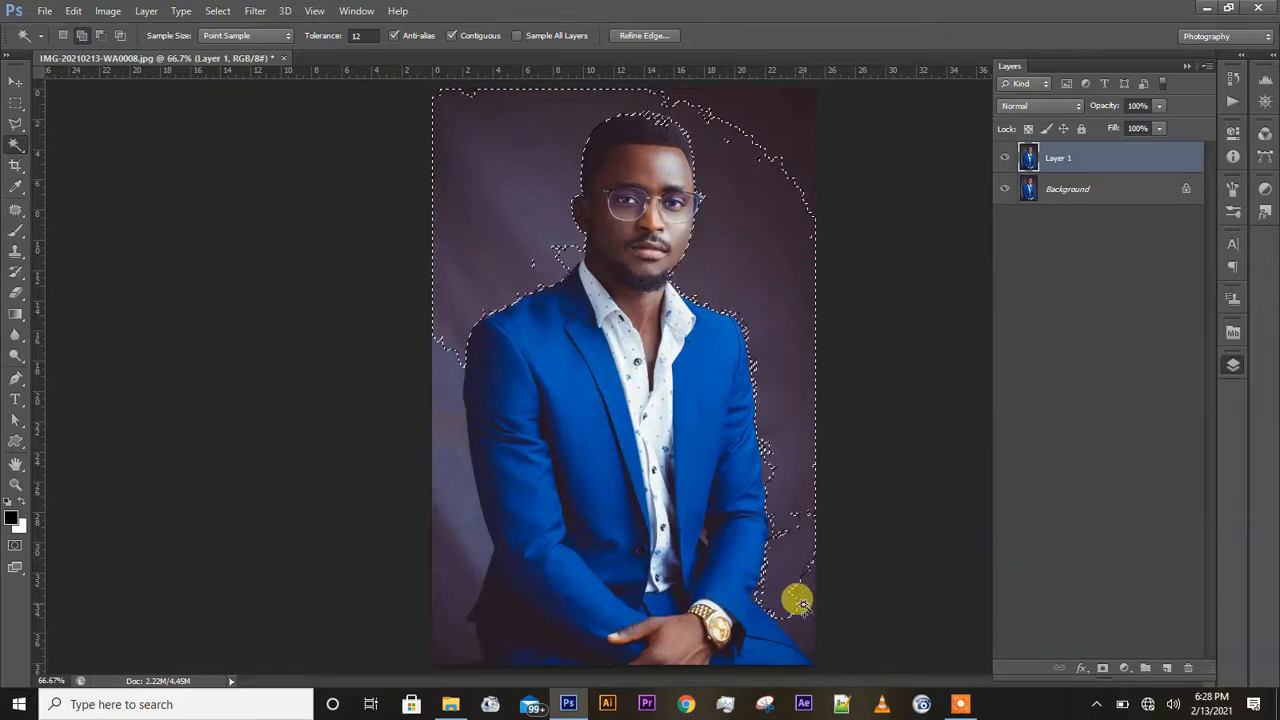
pyautogui.keyDown('shift'); pyautogui.click(812, 650); pyautogui.keyUp('shift')
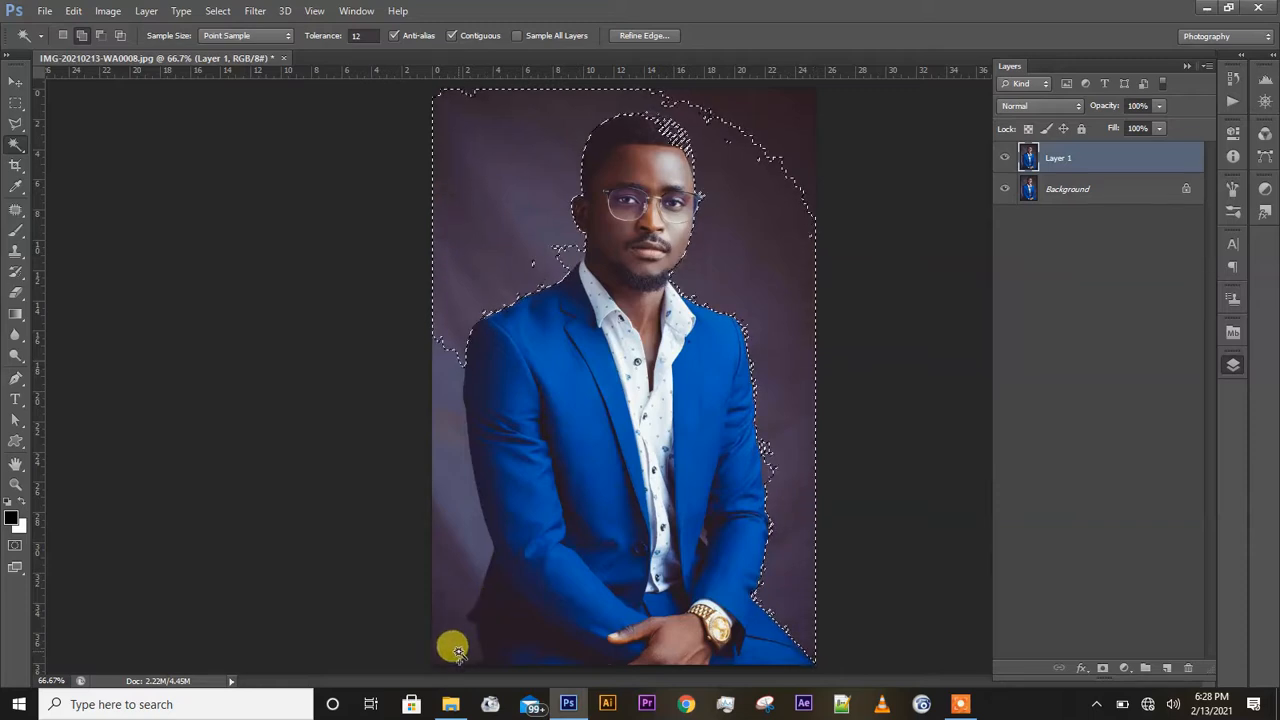
pyautogui.keyDown('shift'); pyautogui.click(460, 537); pyautogui.keyUp('shift')
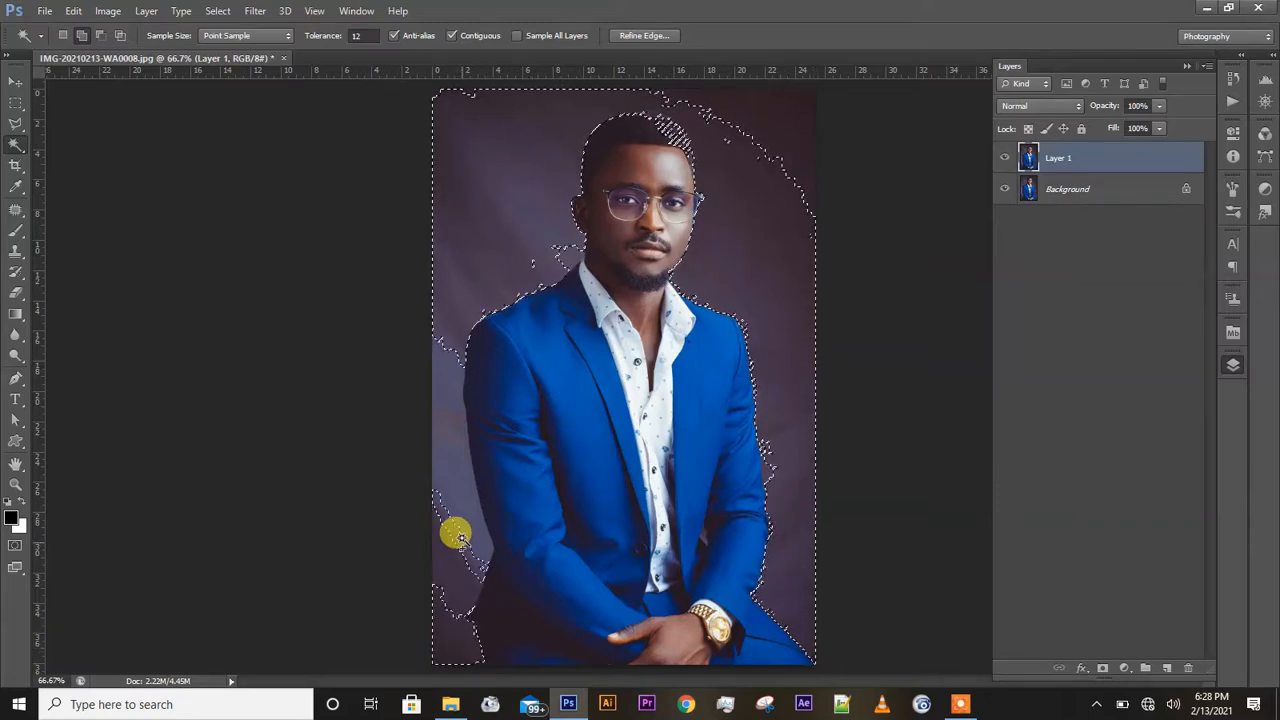
pyautogui.keyDown('shift'); pyautogui.click(451, 511); pyautogui.keyUp('shift')
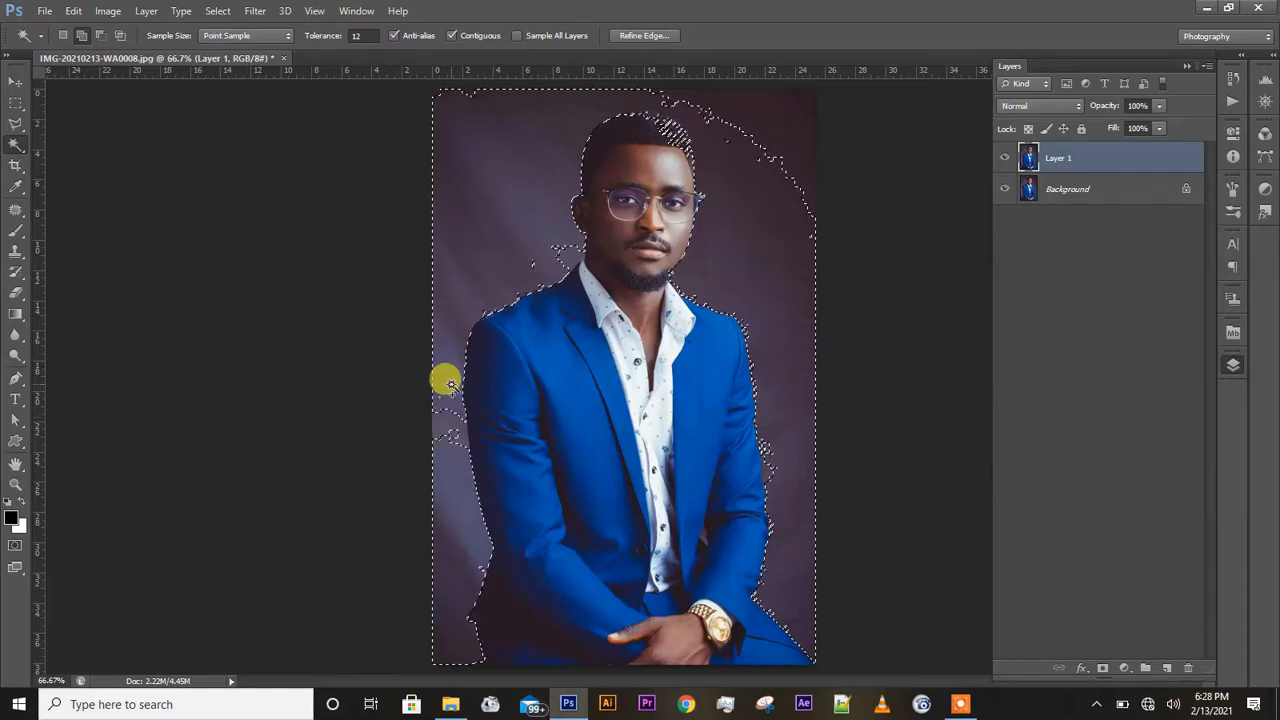
pyautogui.keyDown('shift'); pyautogui.click(437, 423); pyautogui.keyUp('shift')
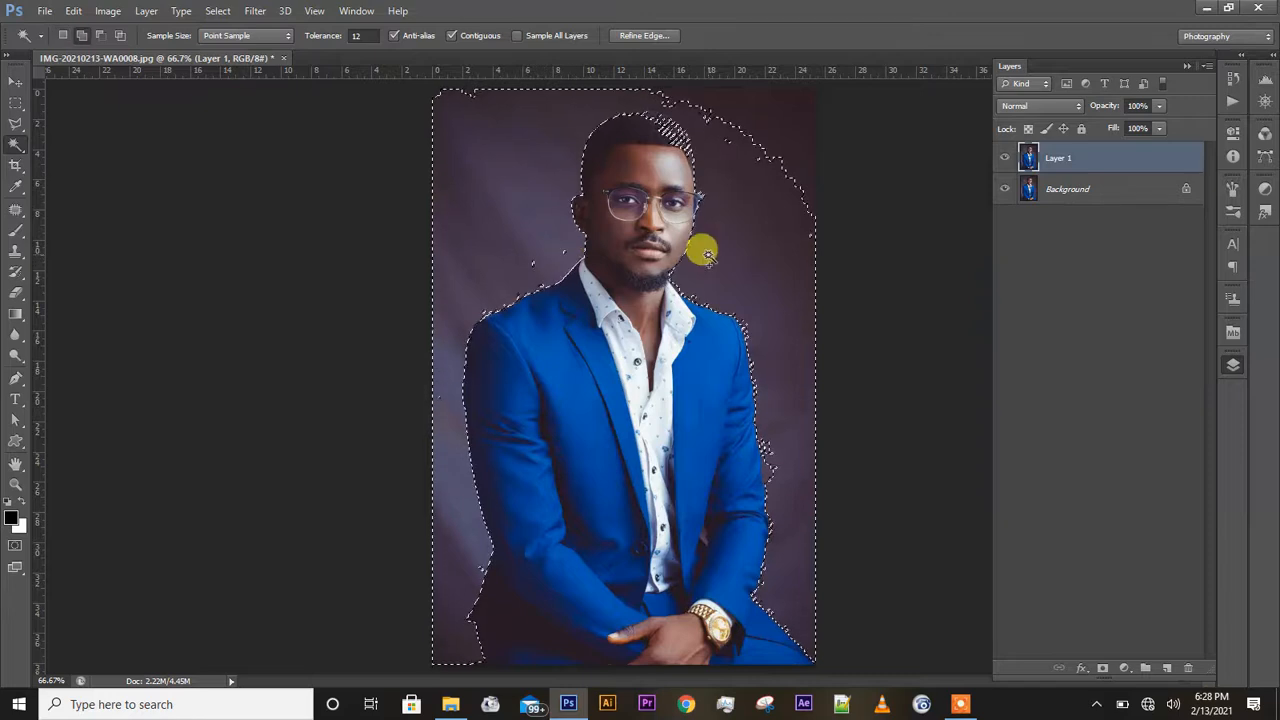
pyautogui.keyDown('shift'); pyautogui.click(746, 107); pyautogui.keyUp('shift')
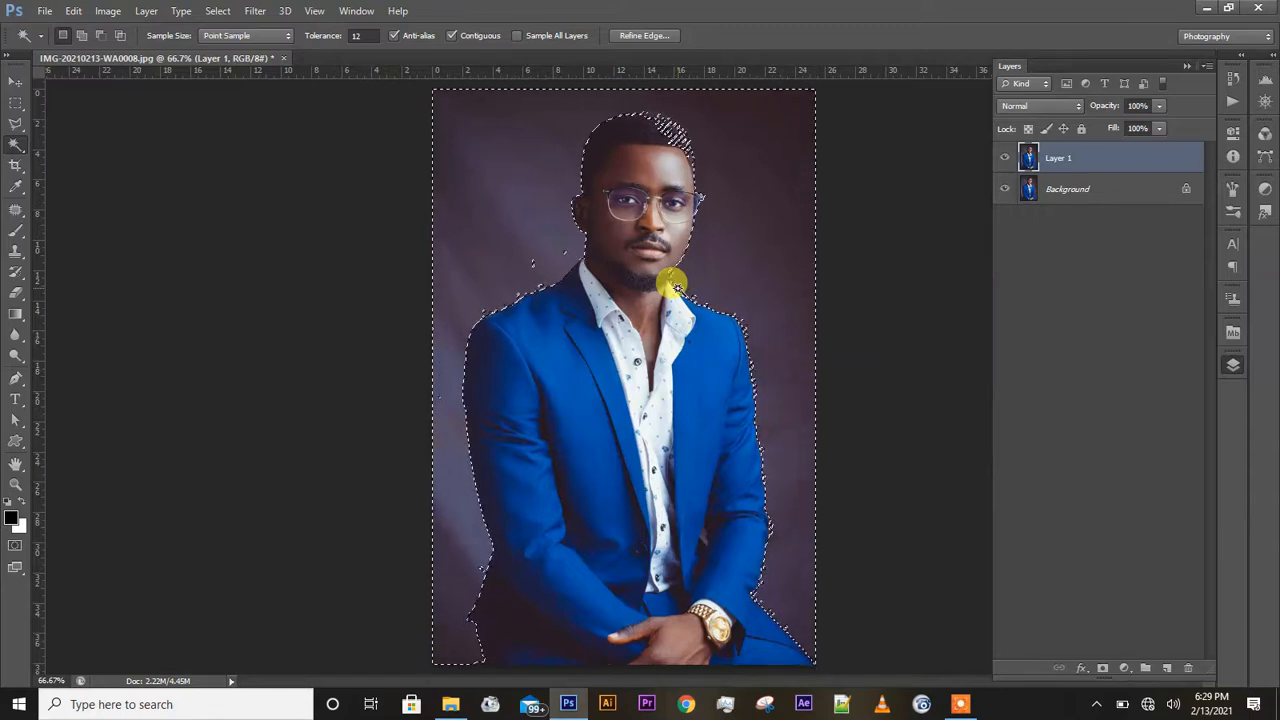
# Step: Invert the selection to cover the man instead of the backdrop
pyautogui.hotkey('ctrl', 'shift', 'i')
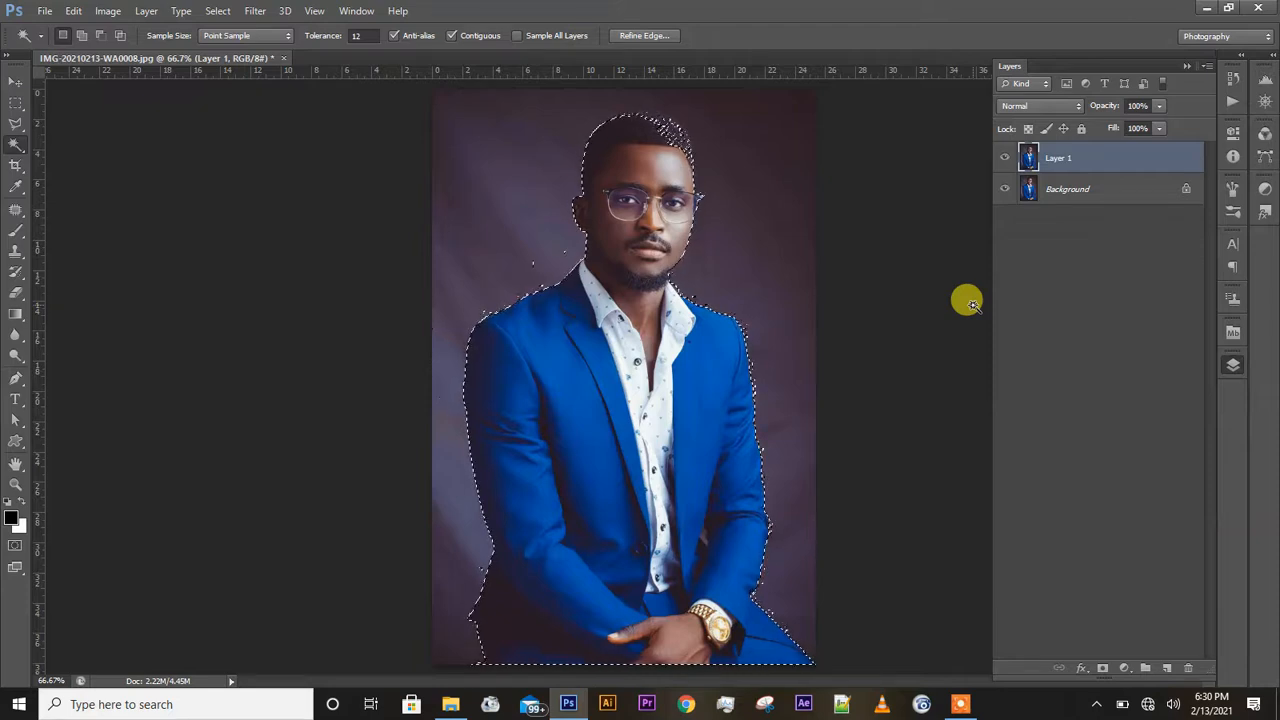
pyautogui.hotkey('ctrl', 'd')
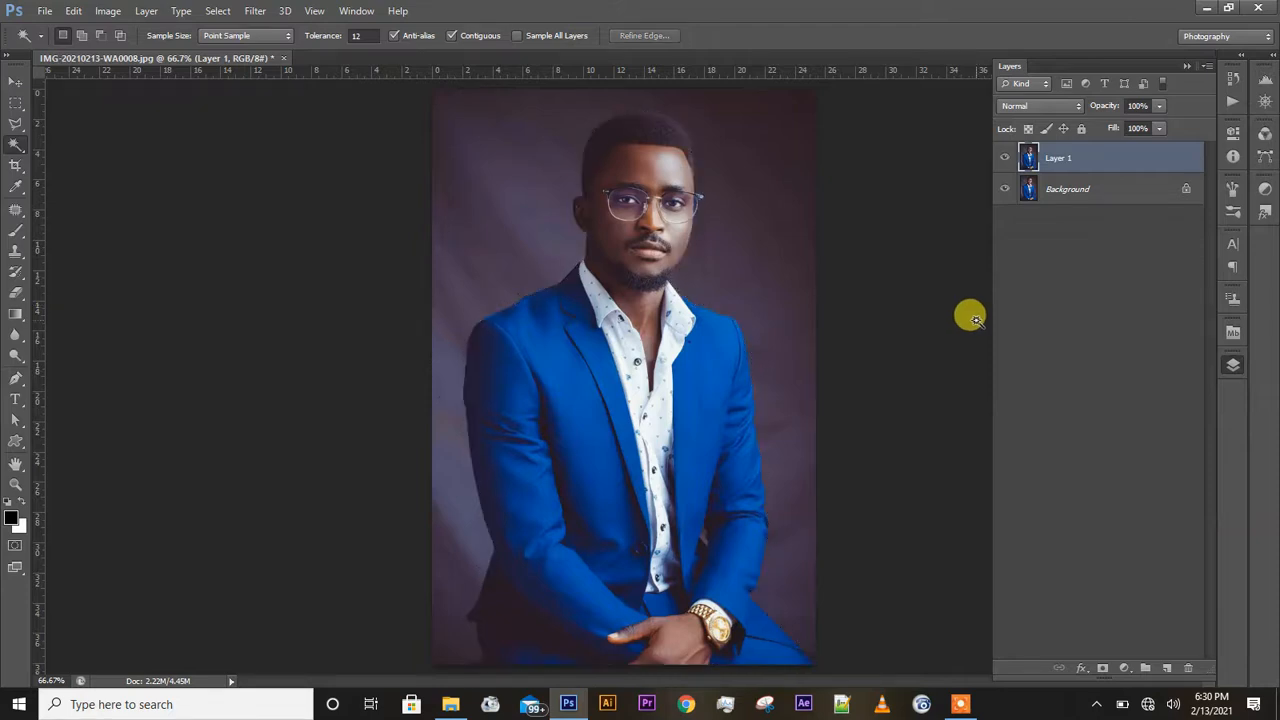
pyautogui.hotkey('ctrl', 'z')
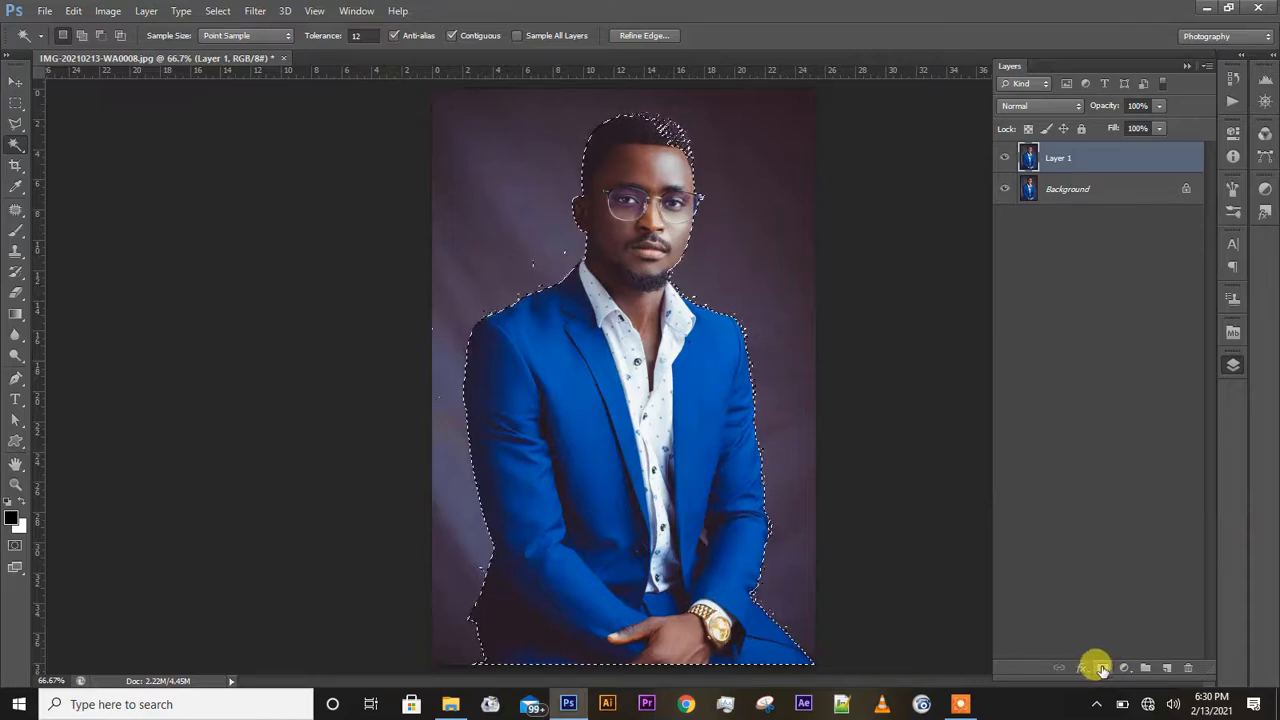
# Step: Hide the Background layer and add a layer mask to the duplicate layer from the active selection
pyautogui.click(1005, 189)
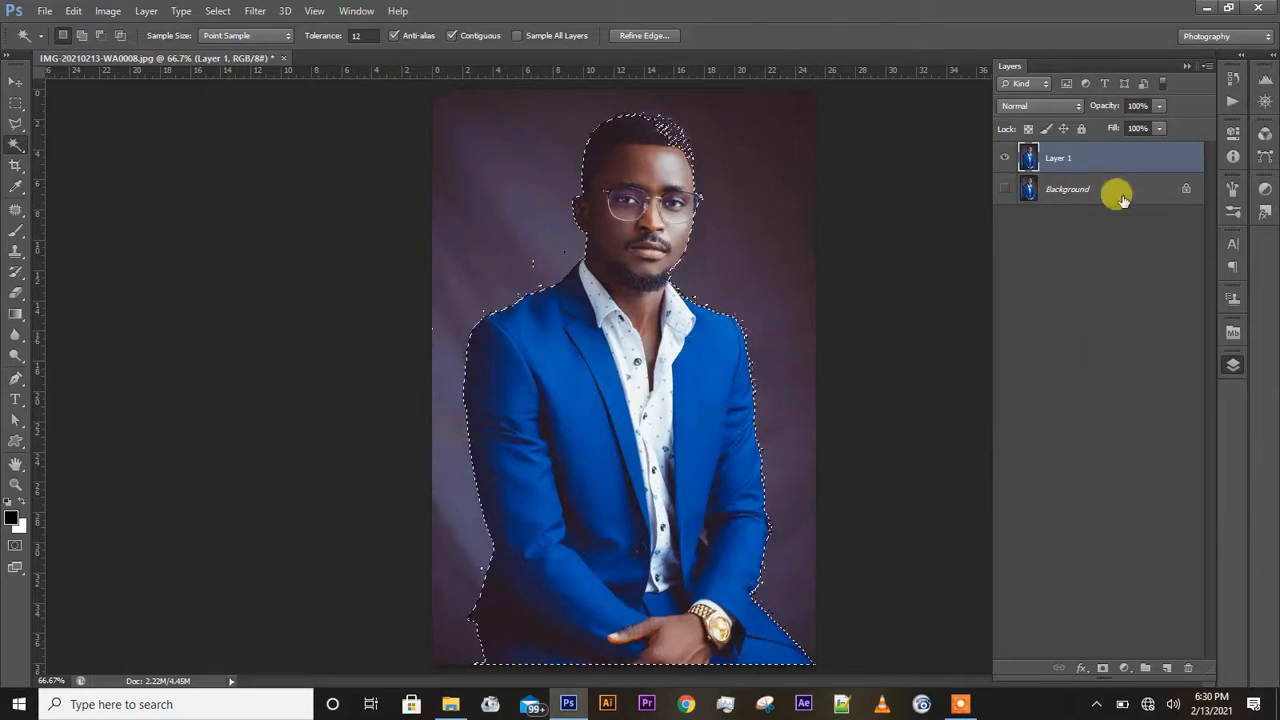
pyautogui.click(1186, 66)
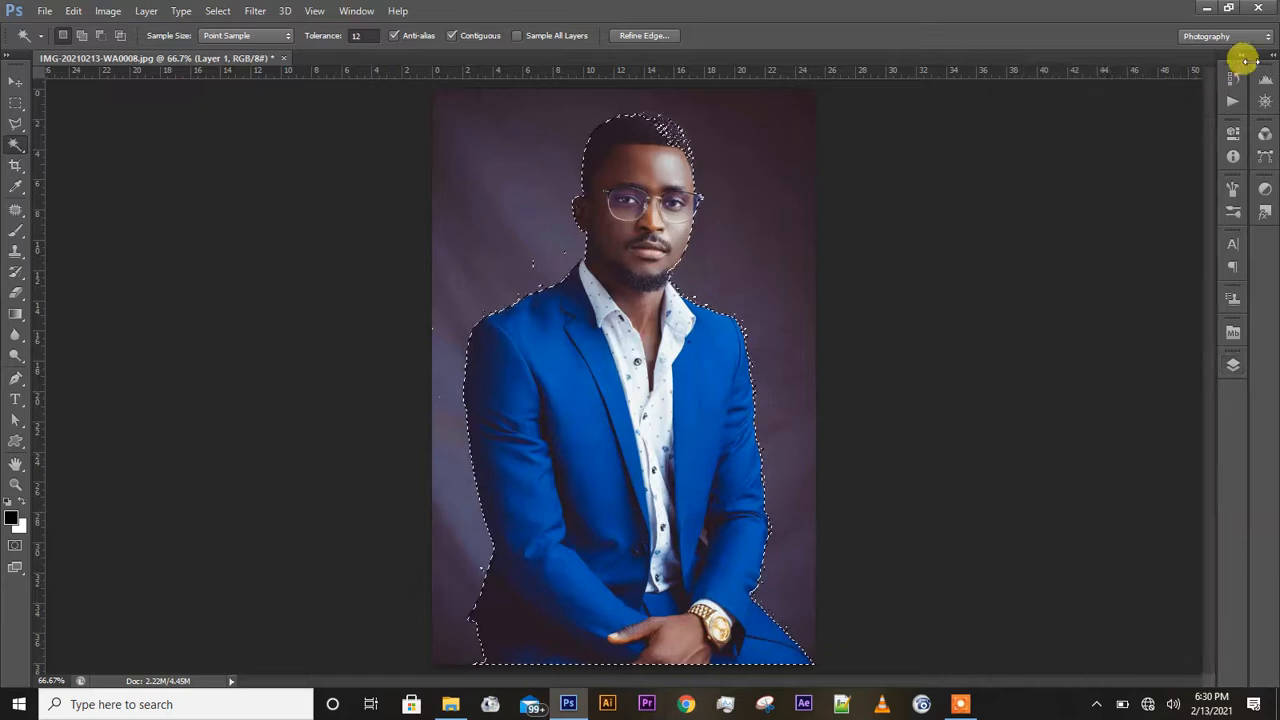
pyautogui.click(1232, 367)
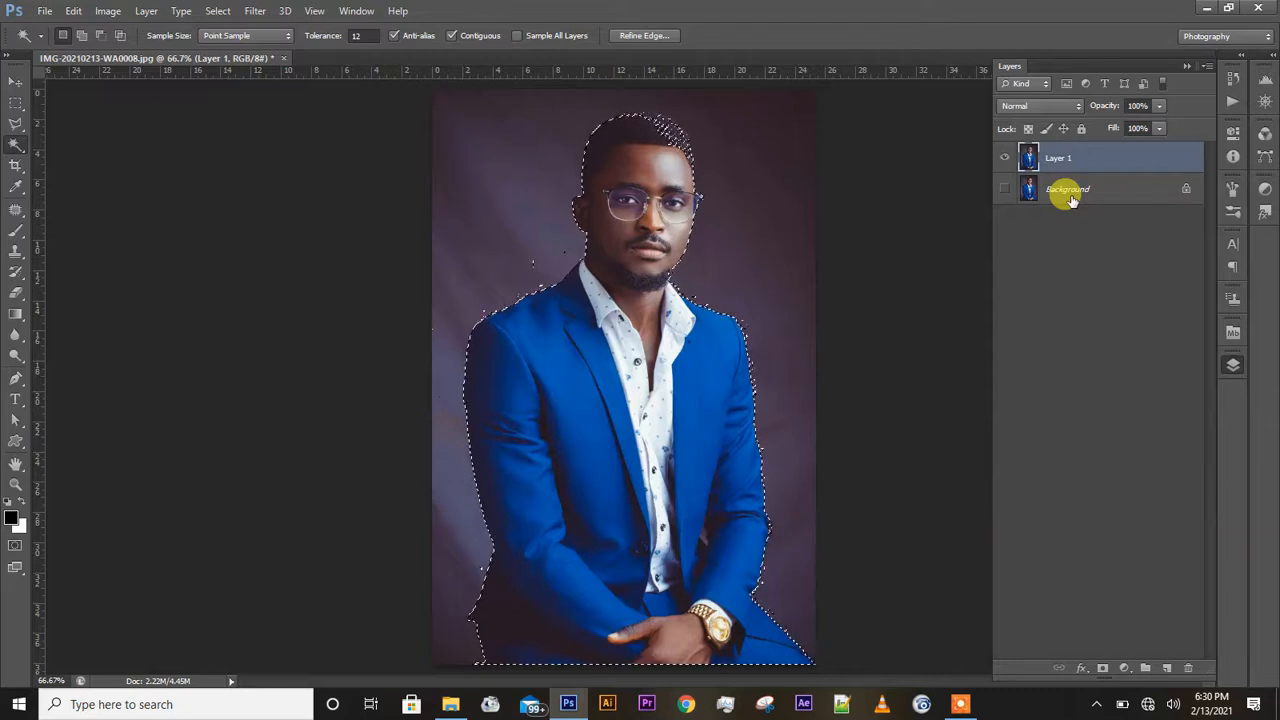
pyautogui.click(1004, 188)
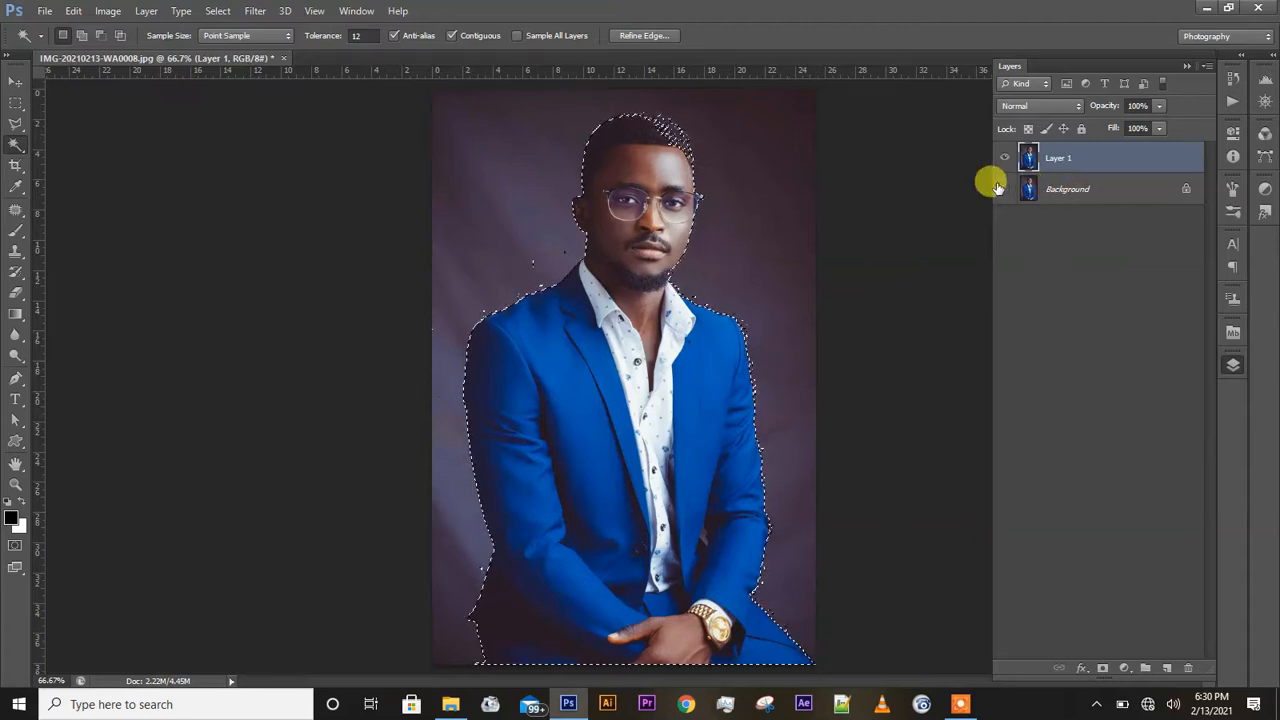
pyautogui.click(1004, 188)
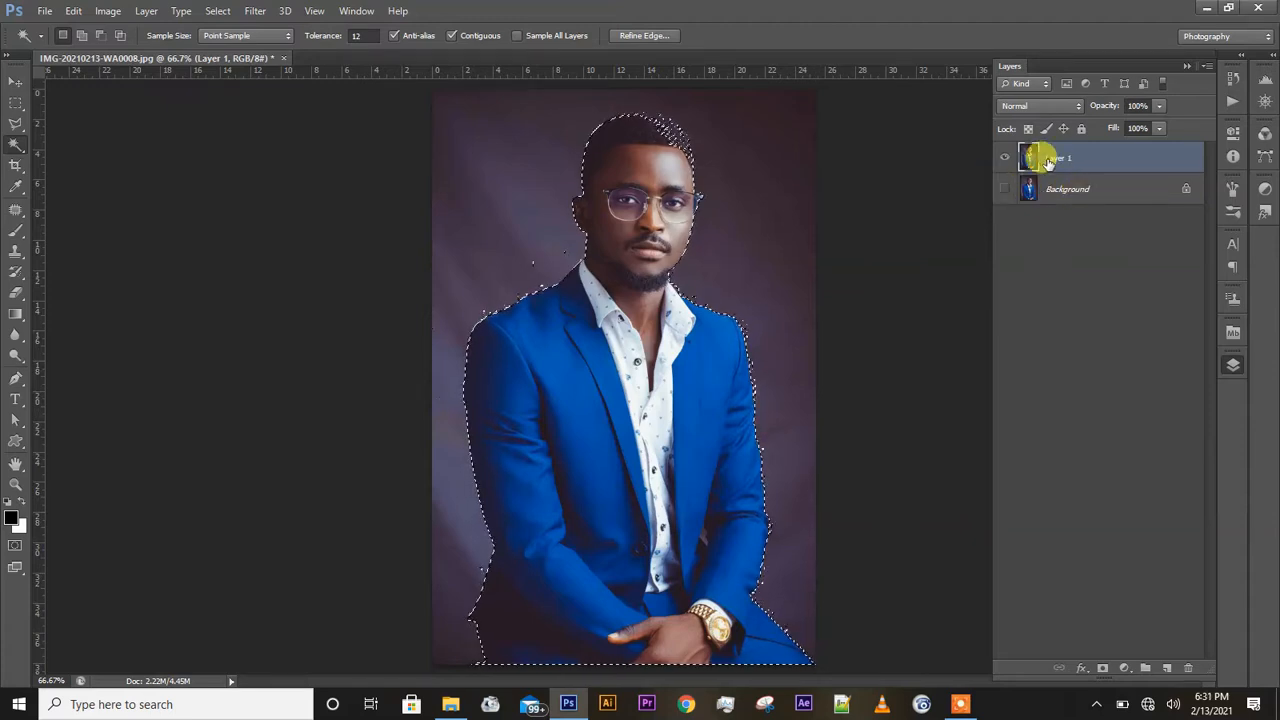
pyautogui.click(1103, 668)
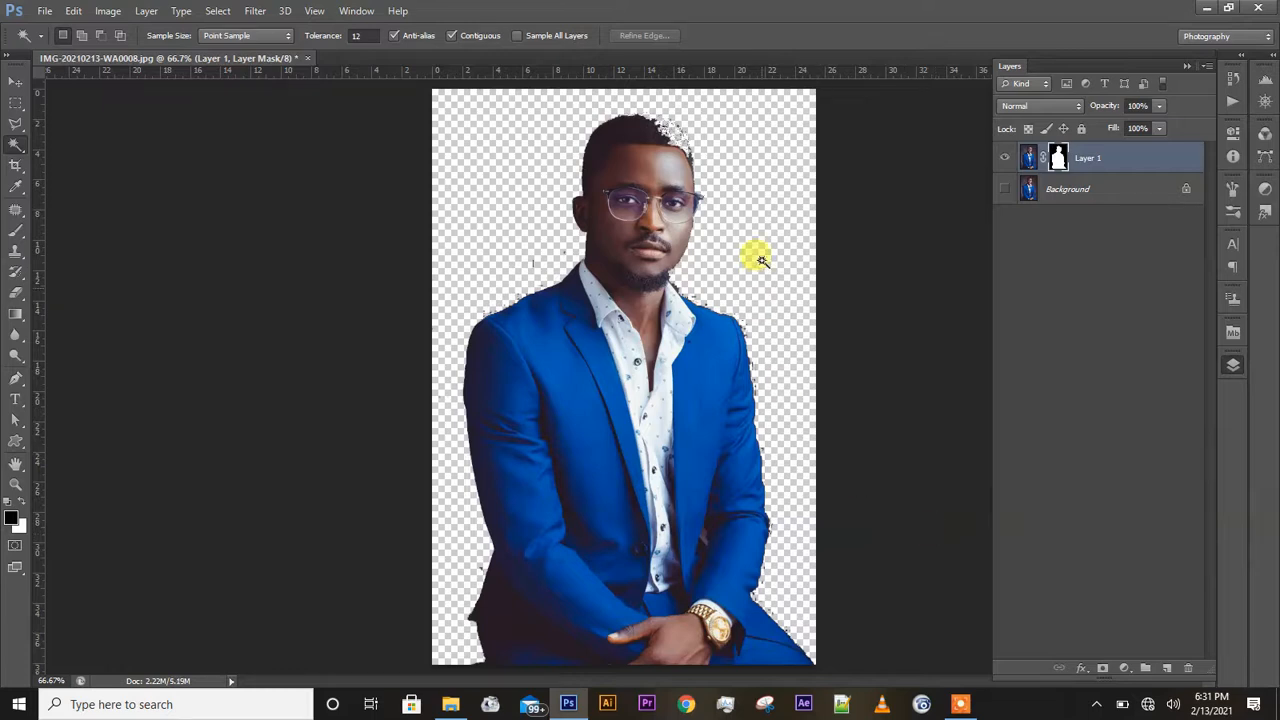
# Step: Examine the edges of the masked cutout at 200% zoom, around the hair, collar, shoulders, sleeves and lower jacket
pyautogui.hotkey('ctrl', '+')
pyautogui.hotkey('ctrl', '+')
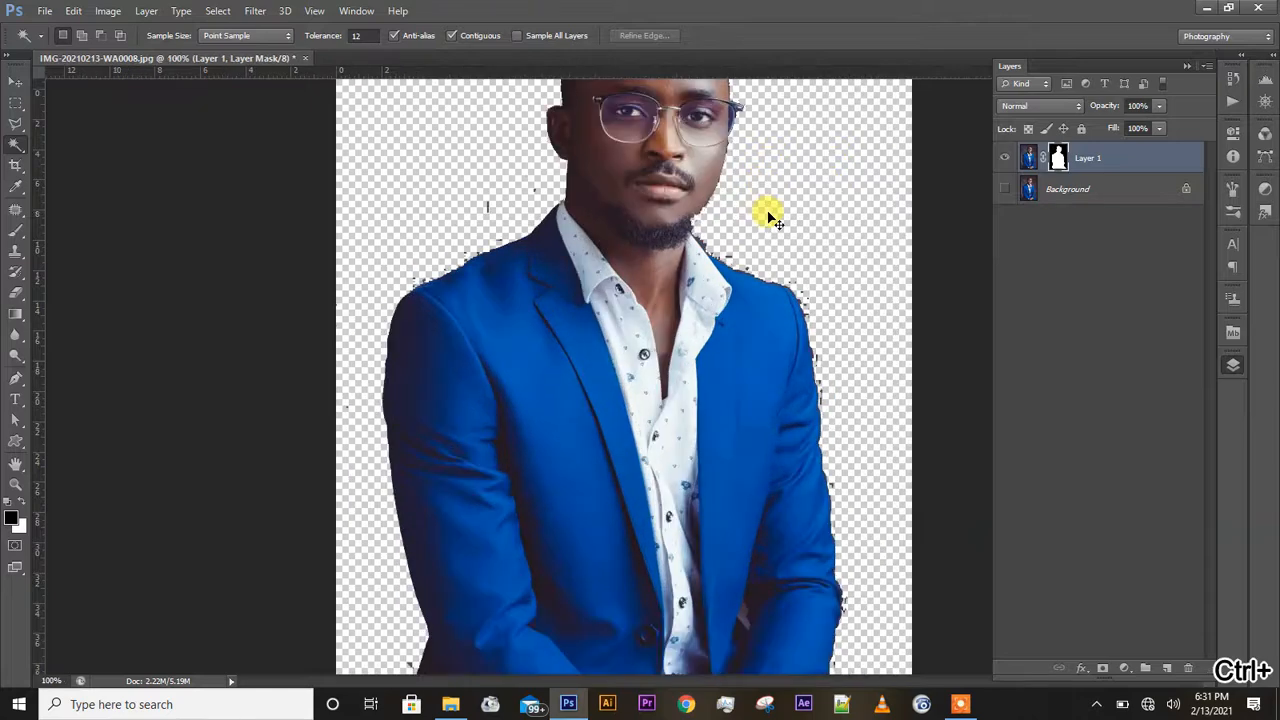
pyautogui.scroll(5, 767, 211)
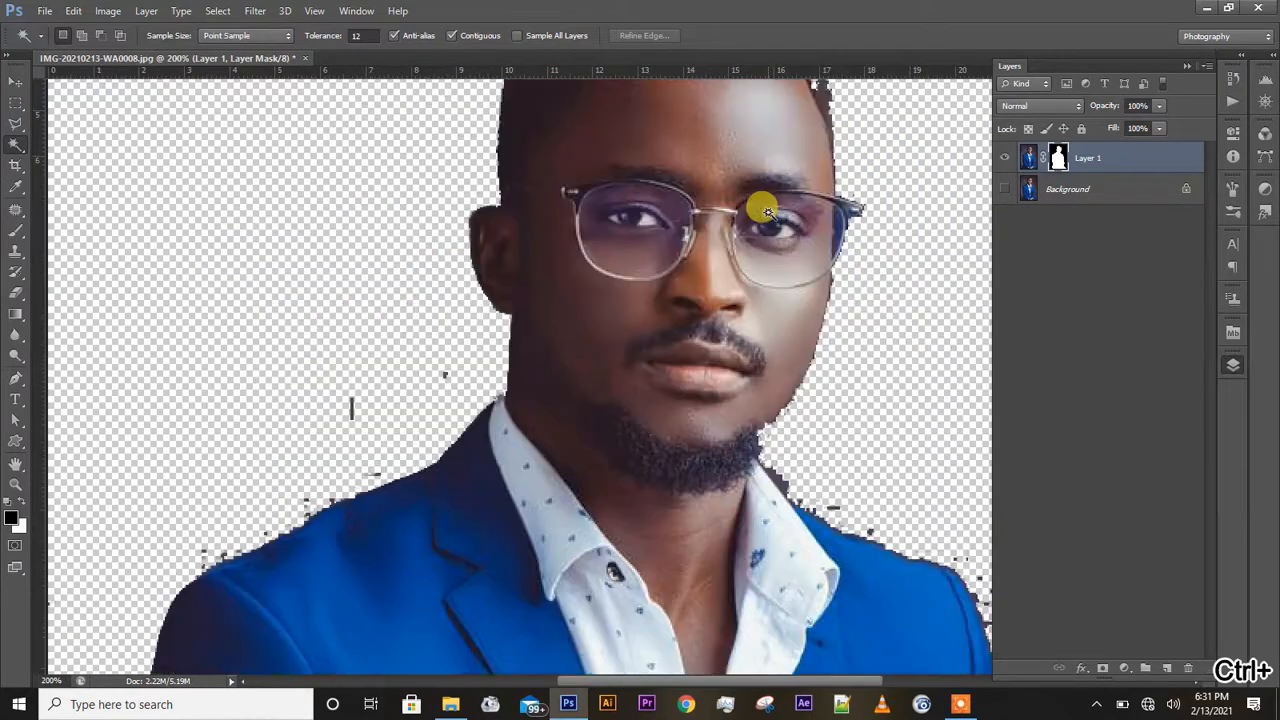
pyautogui.hscroll(3, 767, 211)
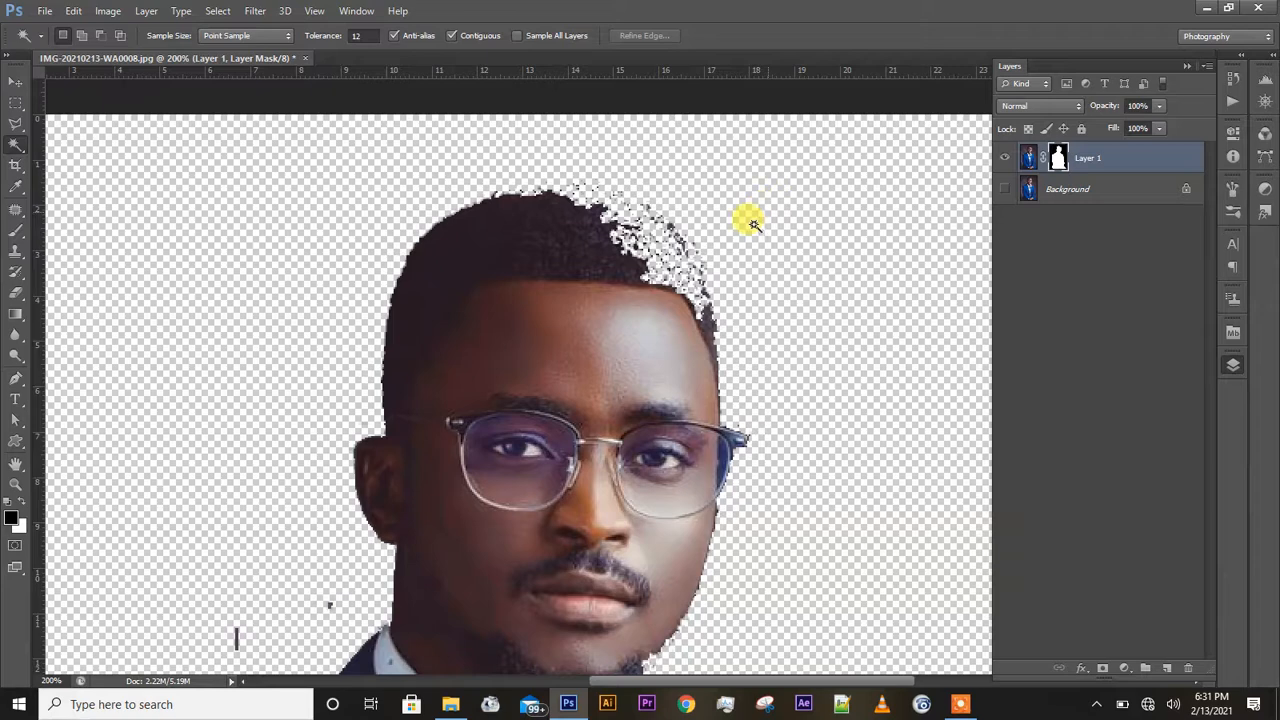
pyautogui.scroll(-3, 745, 318)
pyautogui.scroll(-3, 745, 318)
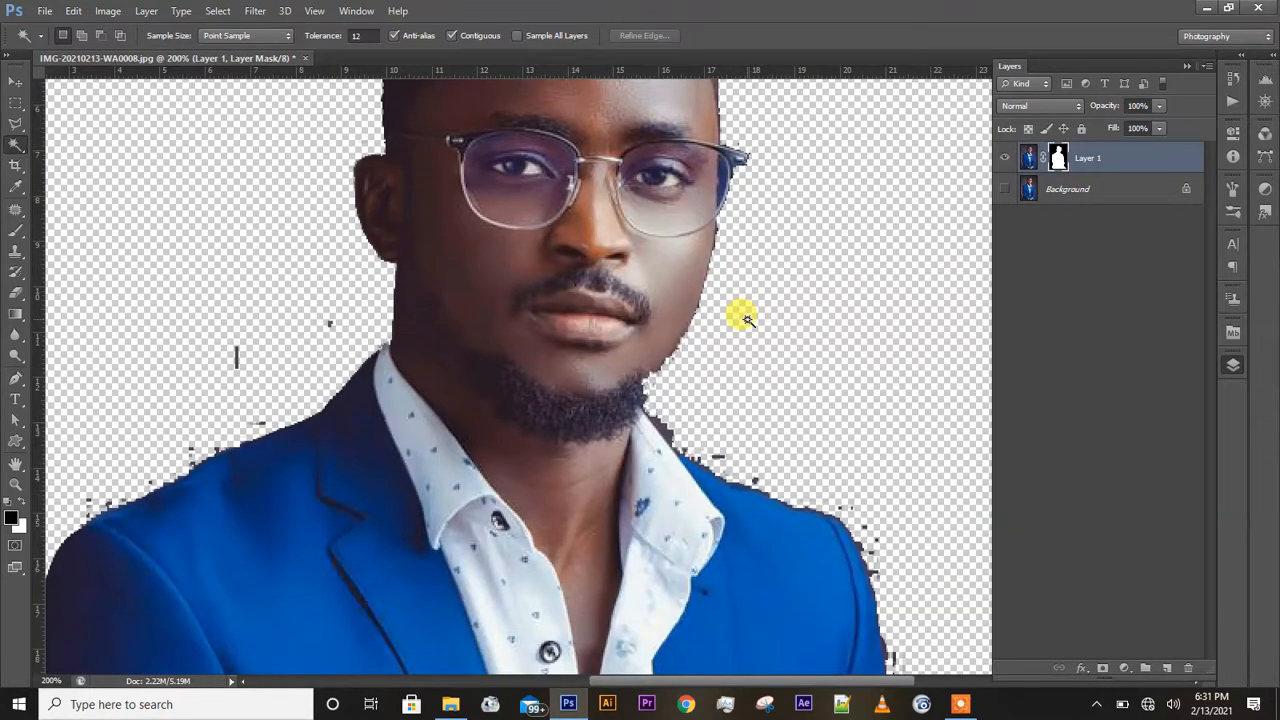
pyautogui.scroll(2, 745, 318)
pyautogui.scroll(-4, 745, 316)
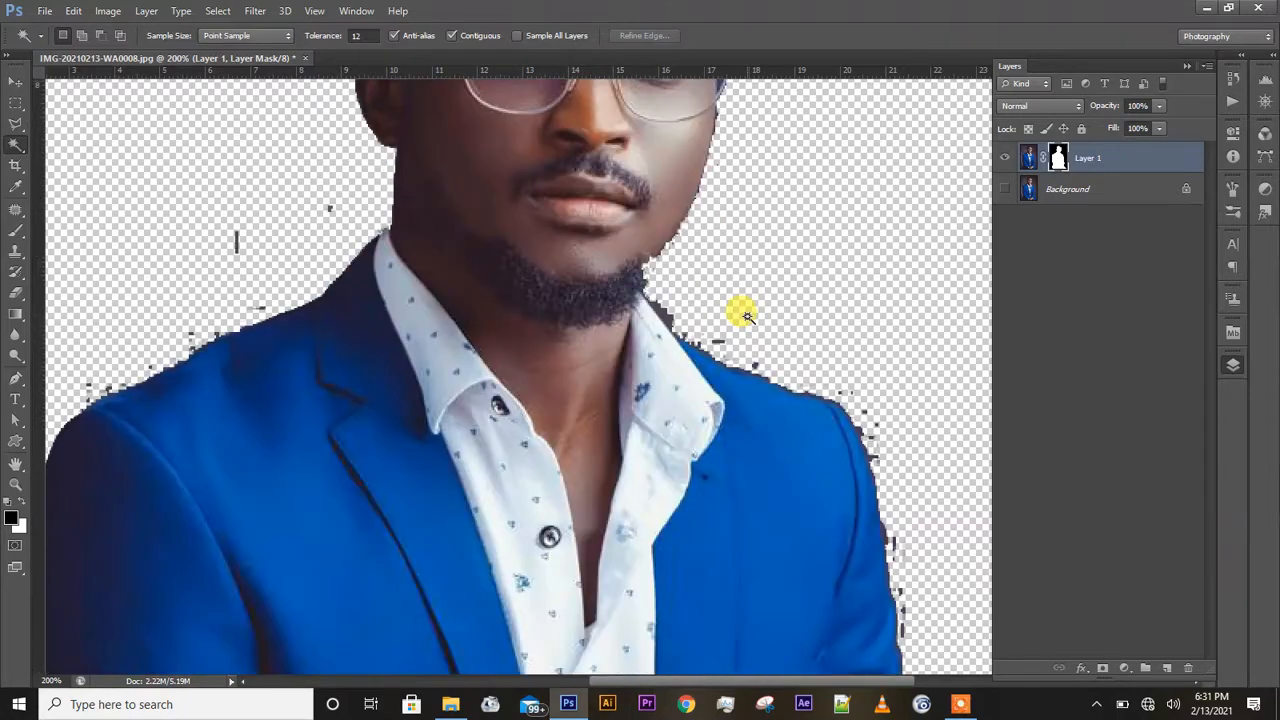
pyautogui.scroll(-5, 745, 316)
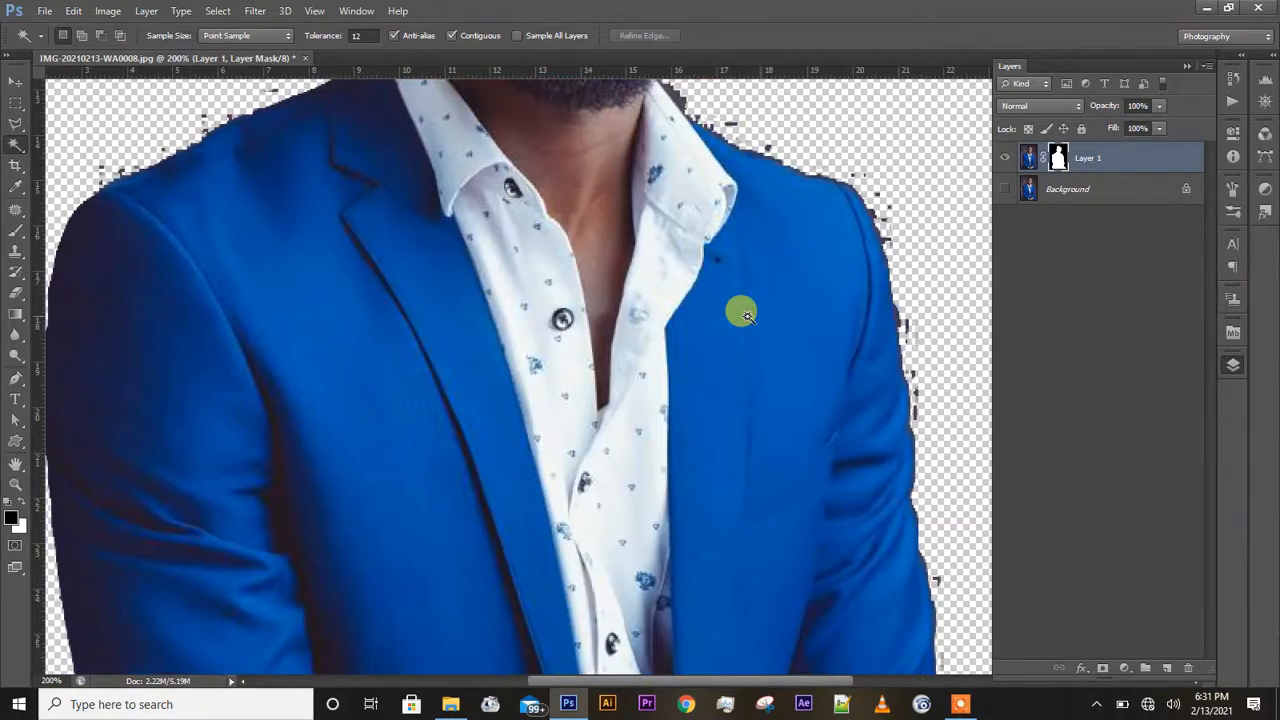
pyautogui.hscroll(-5, 745, 316)
pyautogui.scroll(-5, 747, 312)
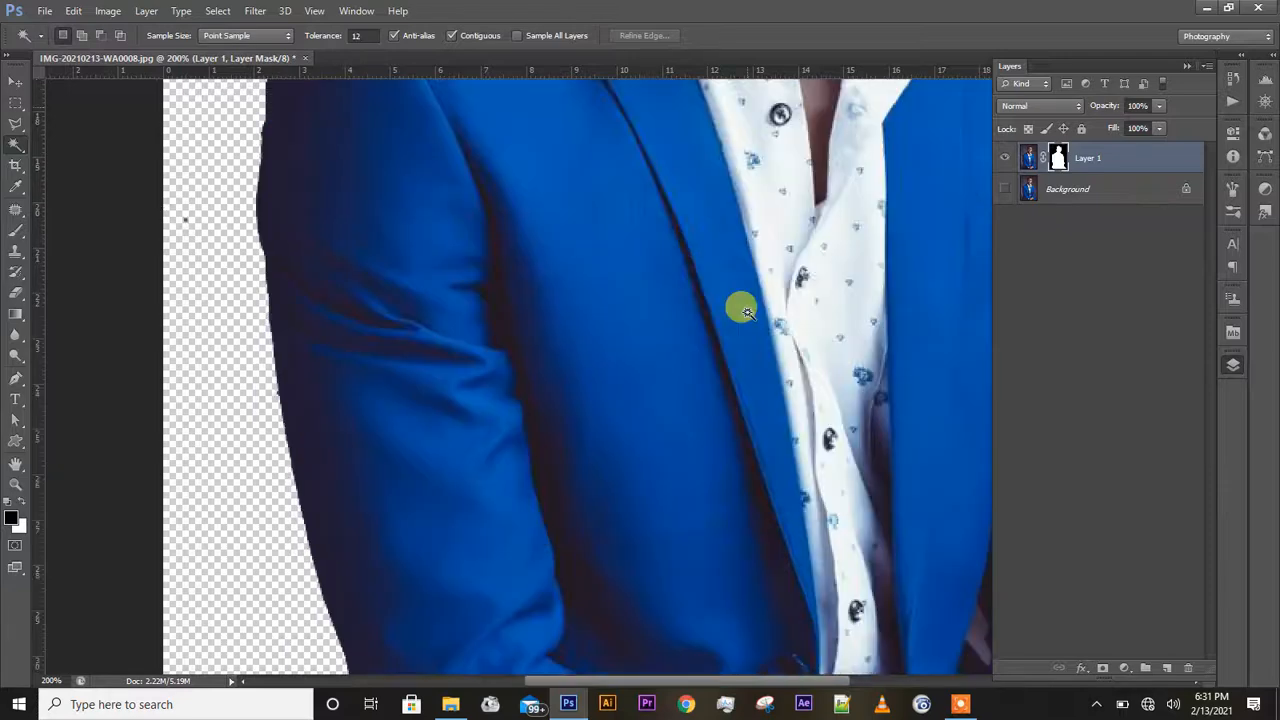
pyautogui.scroll(-6, 733, 316)
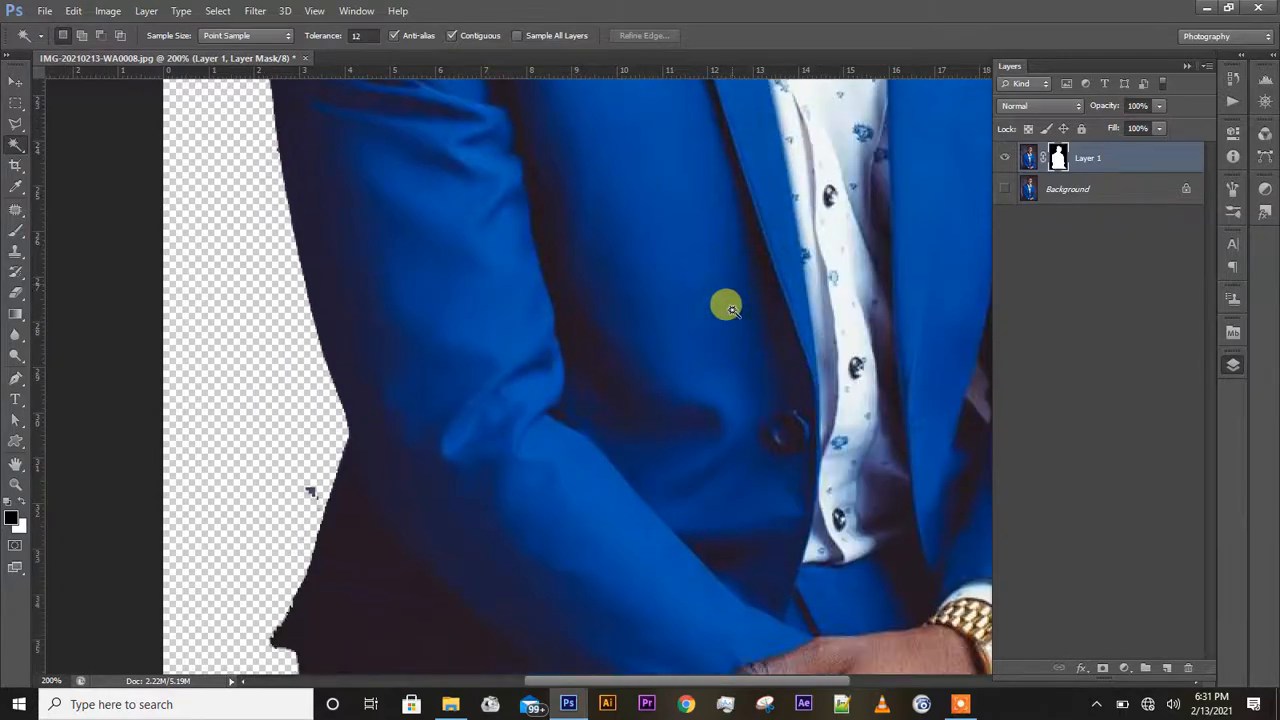
pyautogui.hscroll(8, 733, 309)
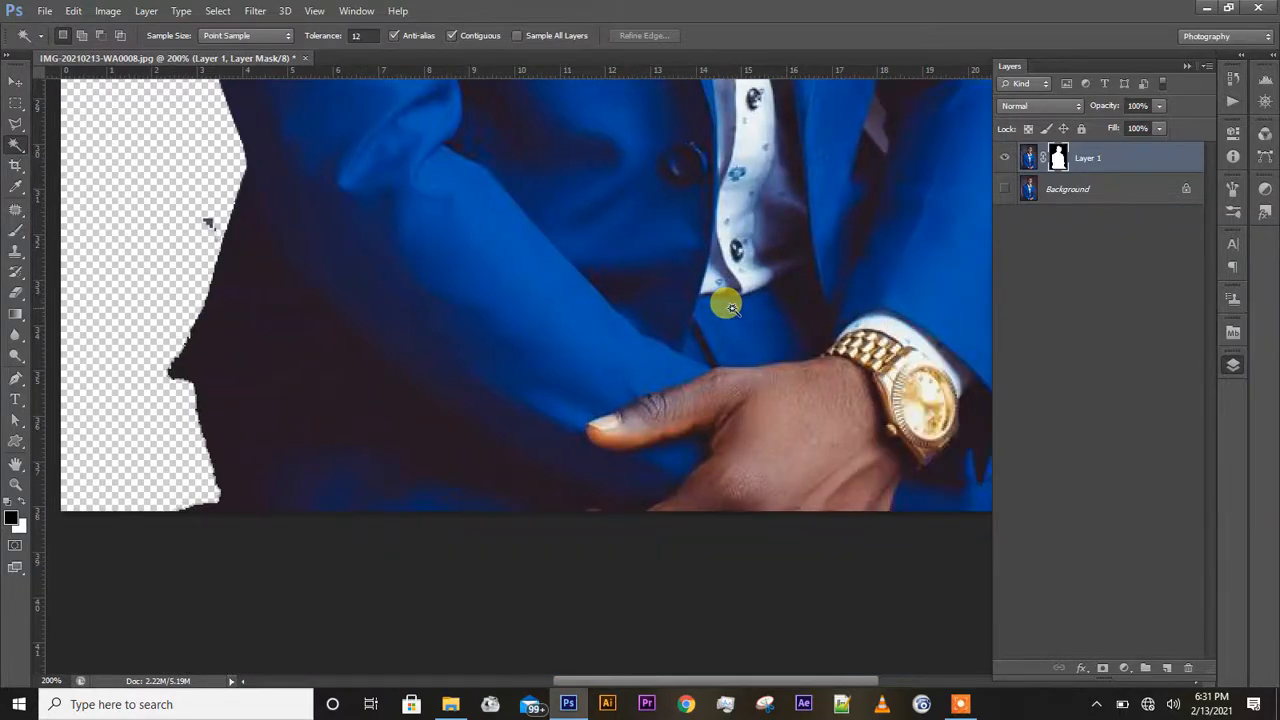
pyautogui.scroll(6, 731, 309)
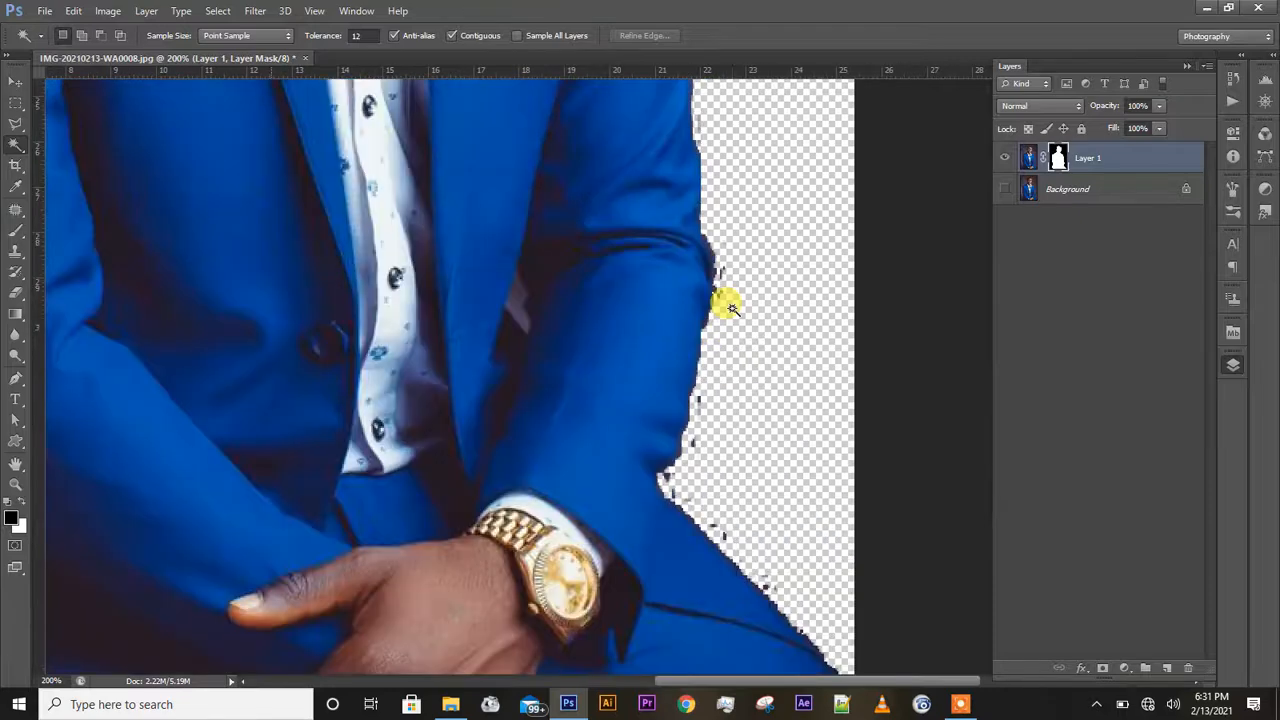
pyautogui.scroll(8, 731, 309)
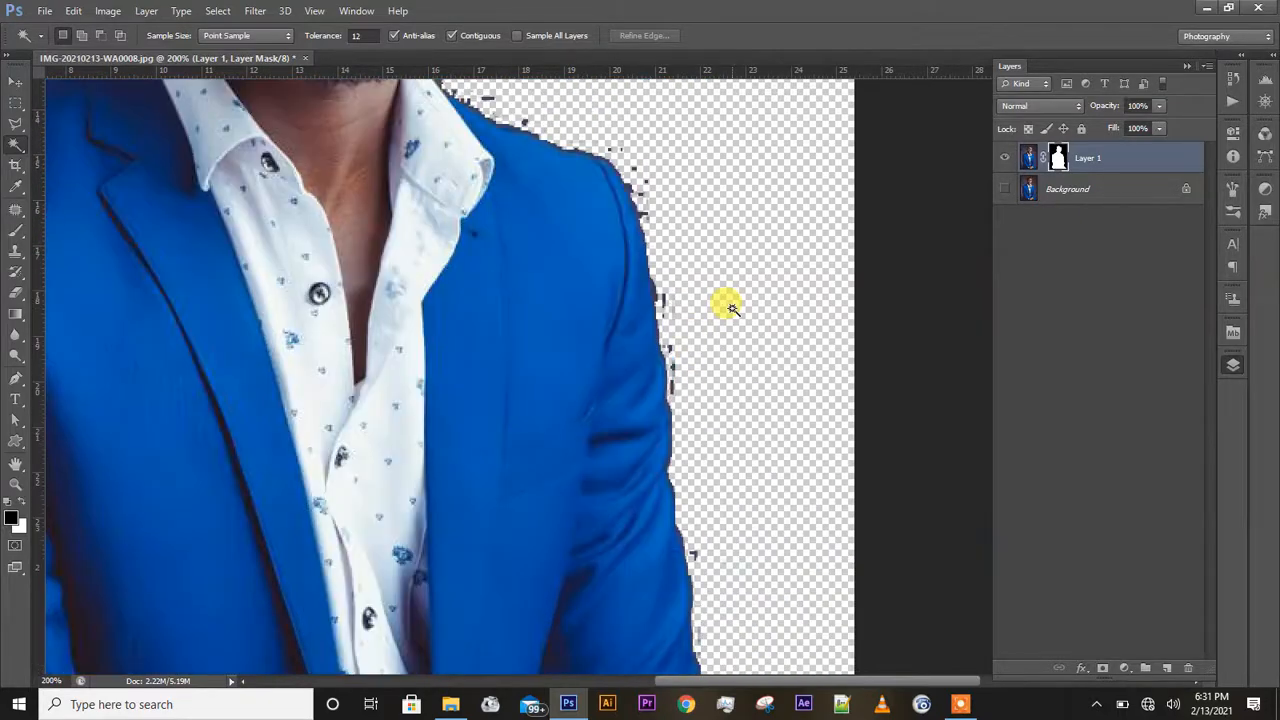
# Step: Check the head and hair of the man's cutout for wrongly masked areas
pyautogui.scroll(4, 731, 305)
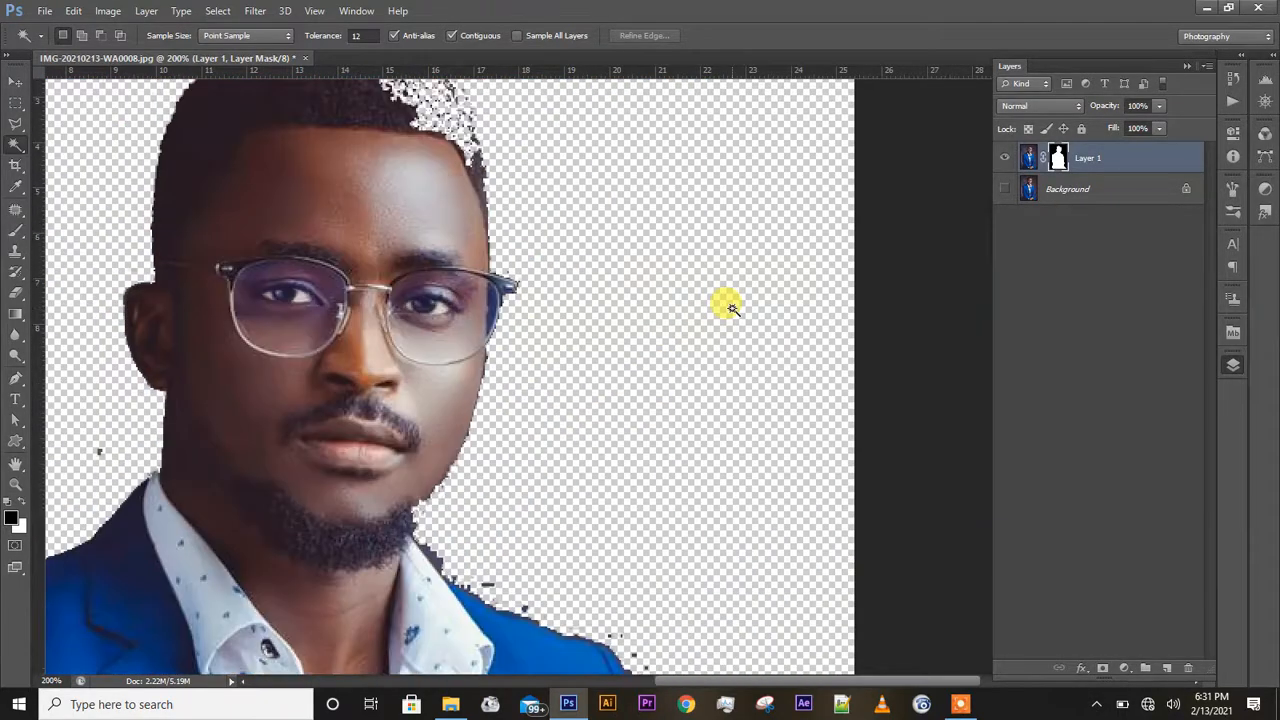
pyautogui.hscroll(-5, 546, 388)
pyautogui.hscroll(-2, 546, 388)
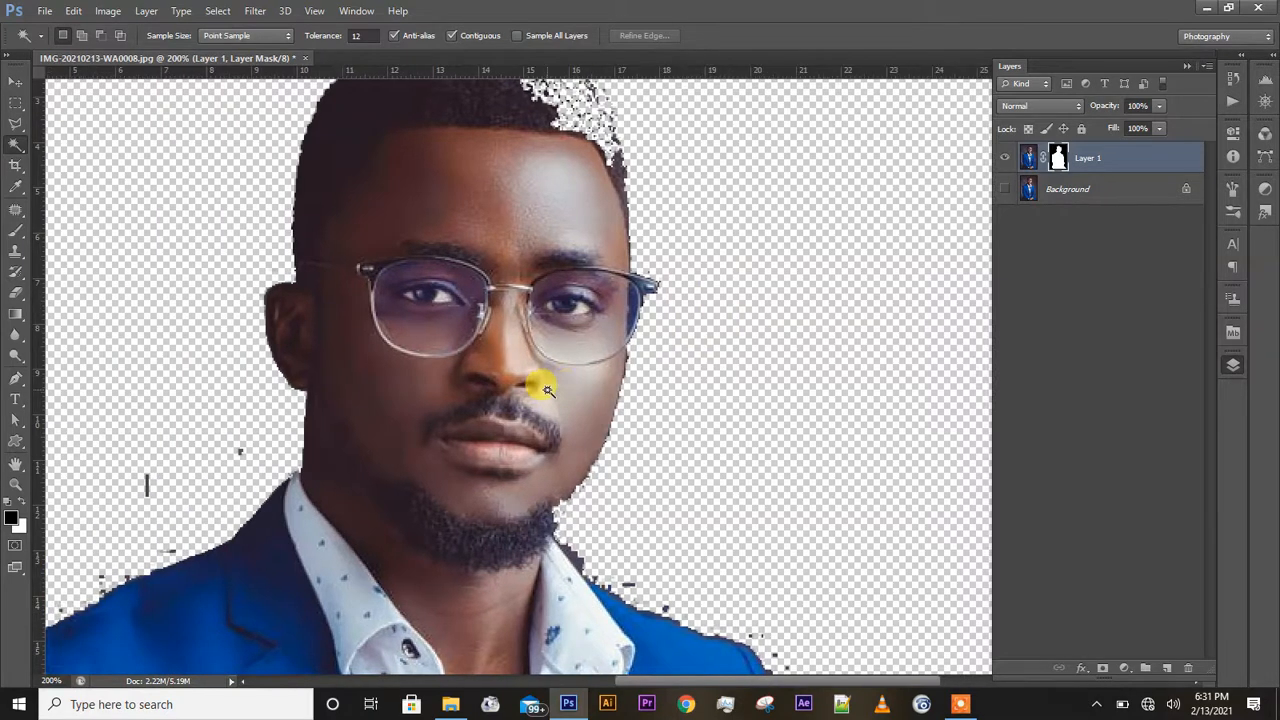
pyautogui.scroll(5, 546, 388)
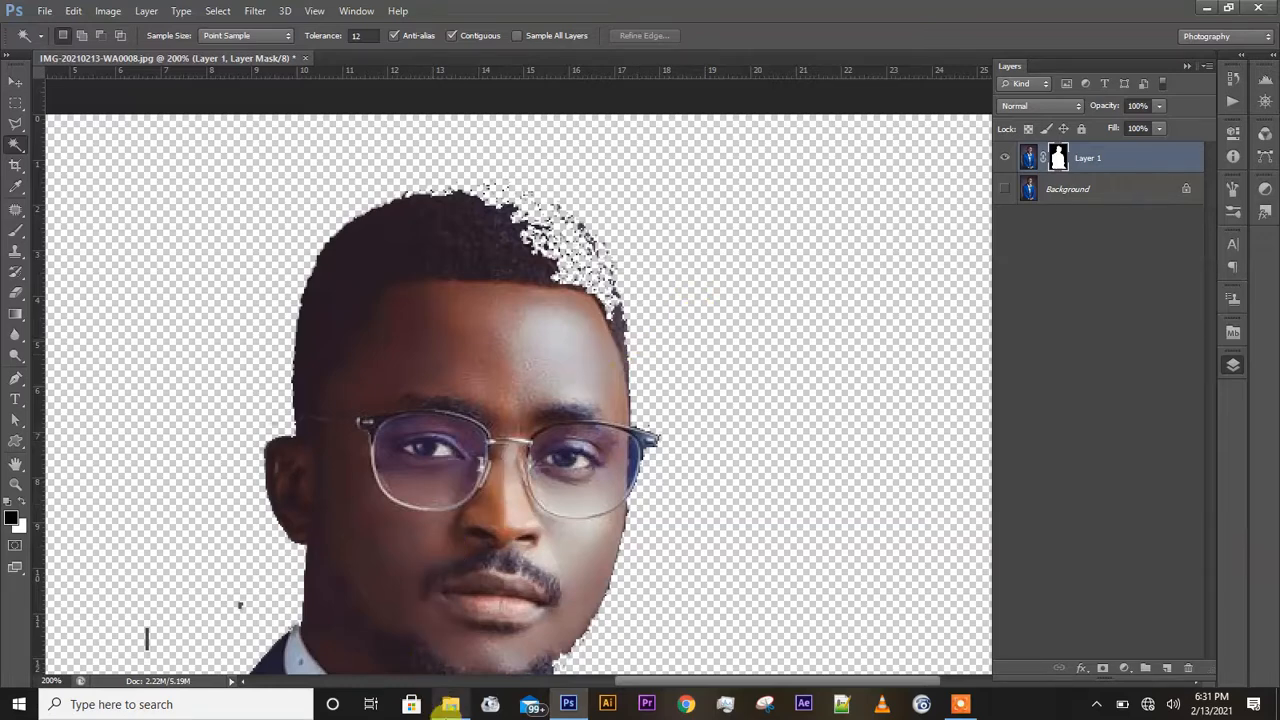
# Step: Switch to File Explorer and open download (1).png from the Desktop folder as a separate document in Photoshop
pyautogui.click(450, 704)
pyautogui.scroll(5, 541, 428)
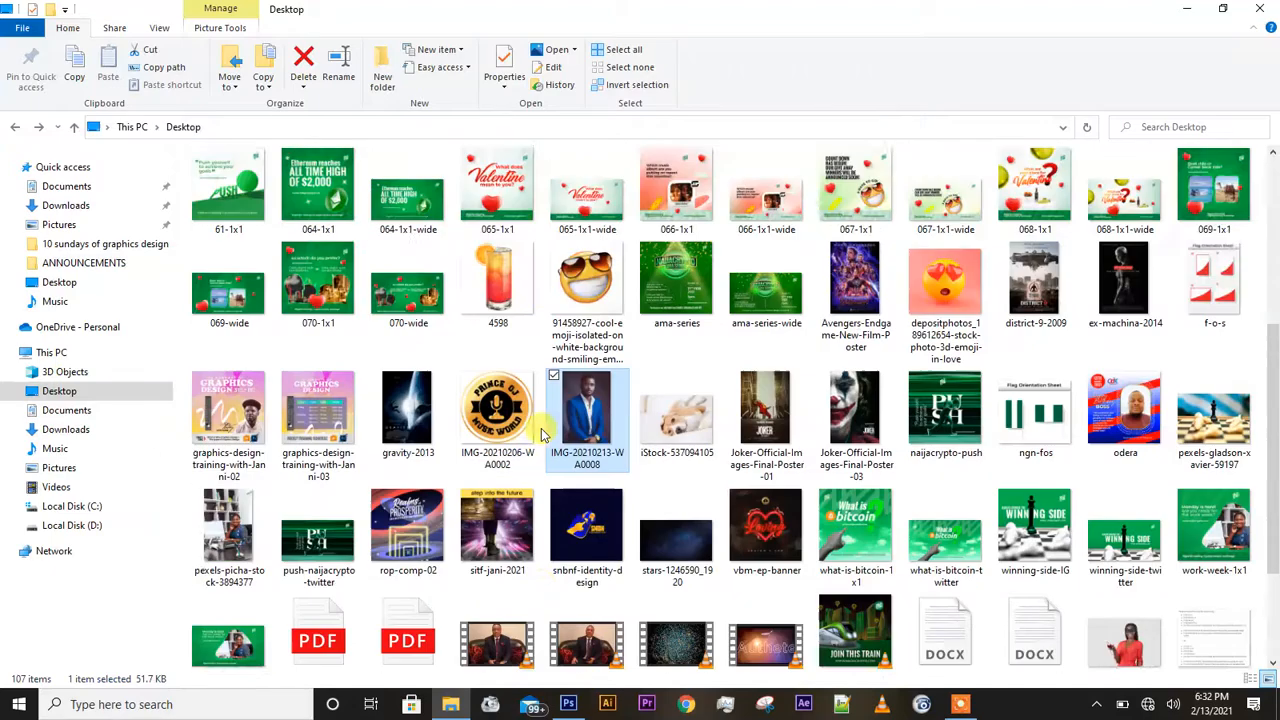
pyautogui.scroll(-3, 541, 428)
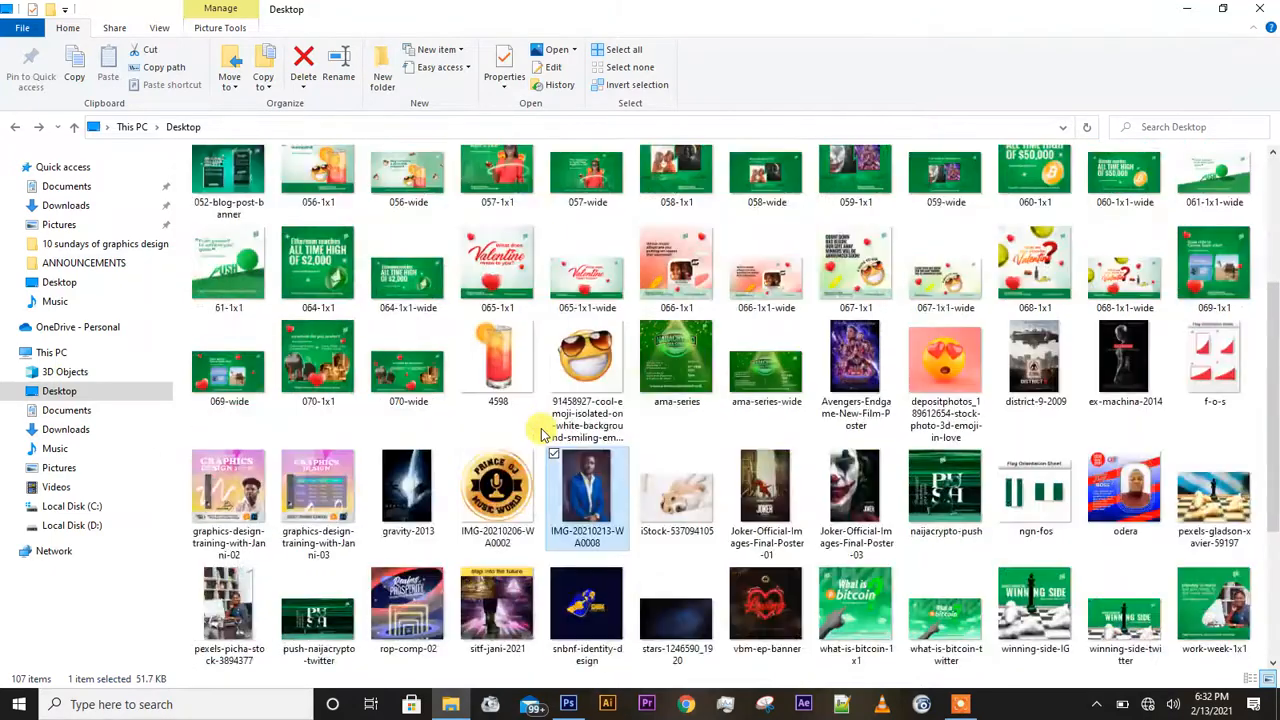
pyautogui.scroll(-2, 541, 433)
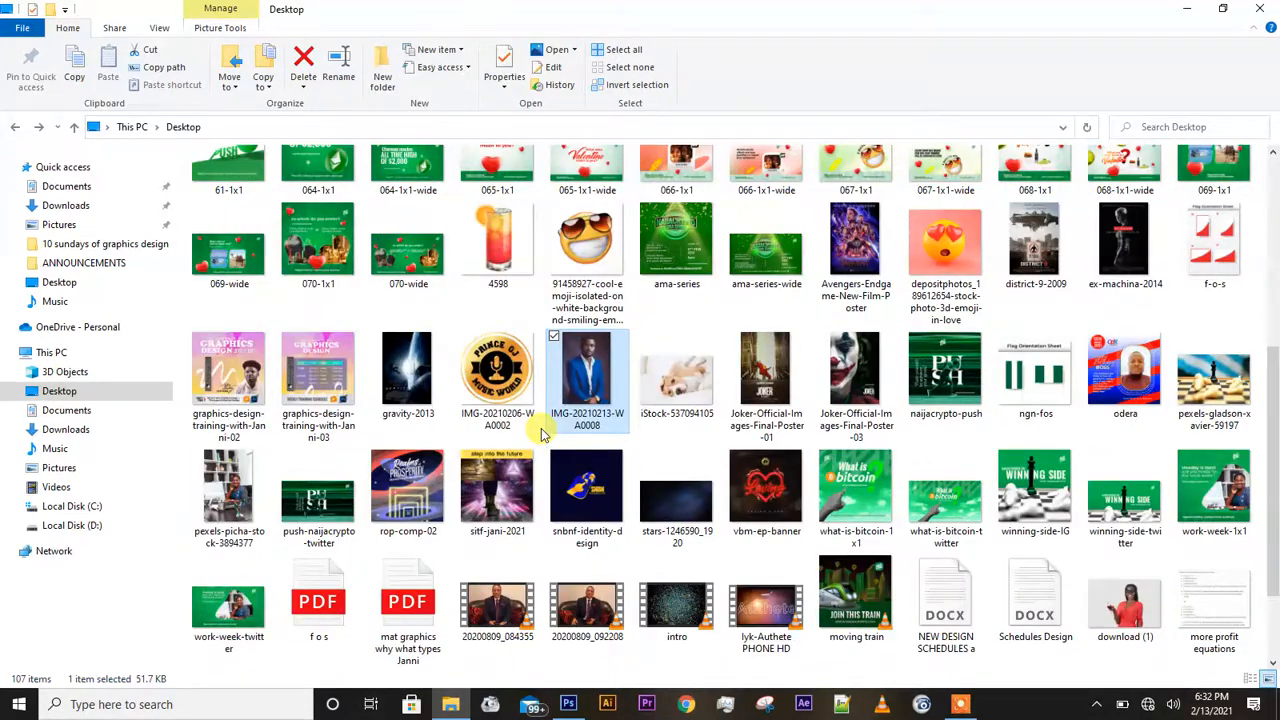
pyautogui.click(1125, 605)
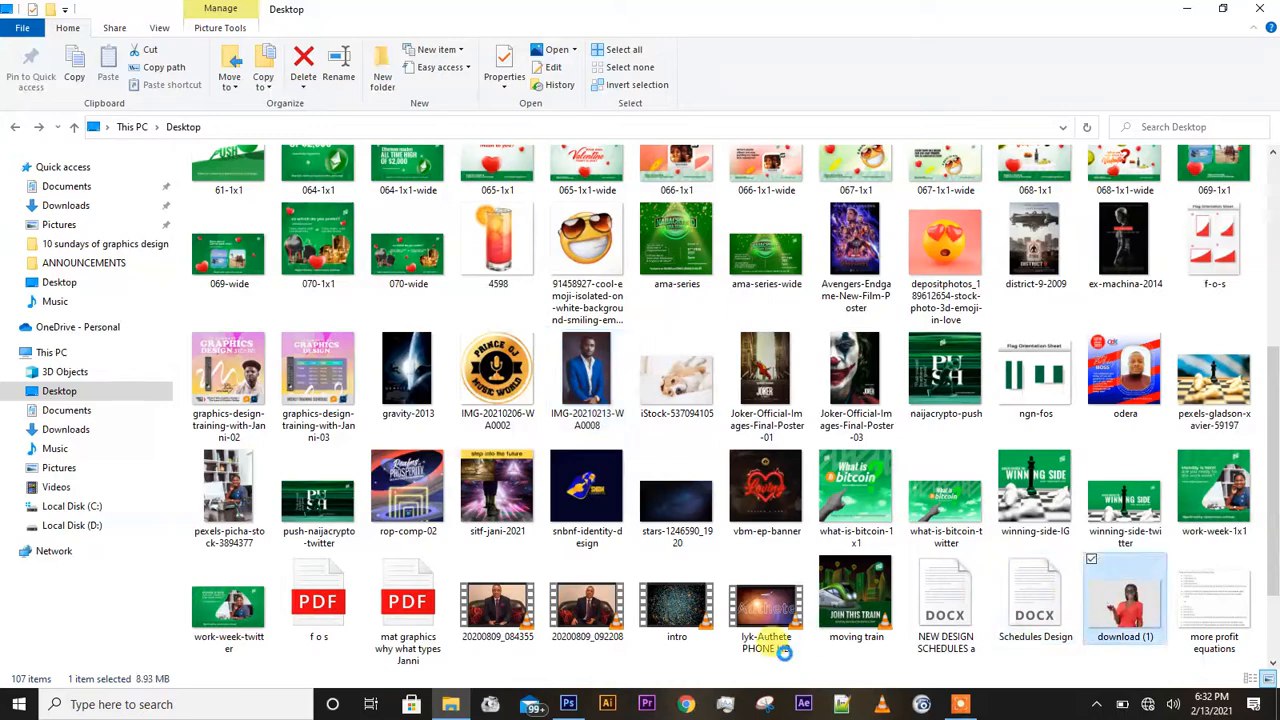
pyautogui.click(568, 704)
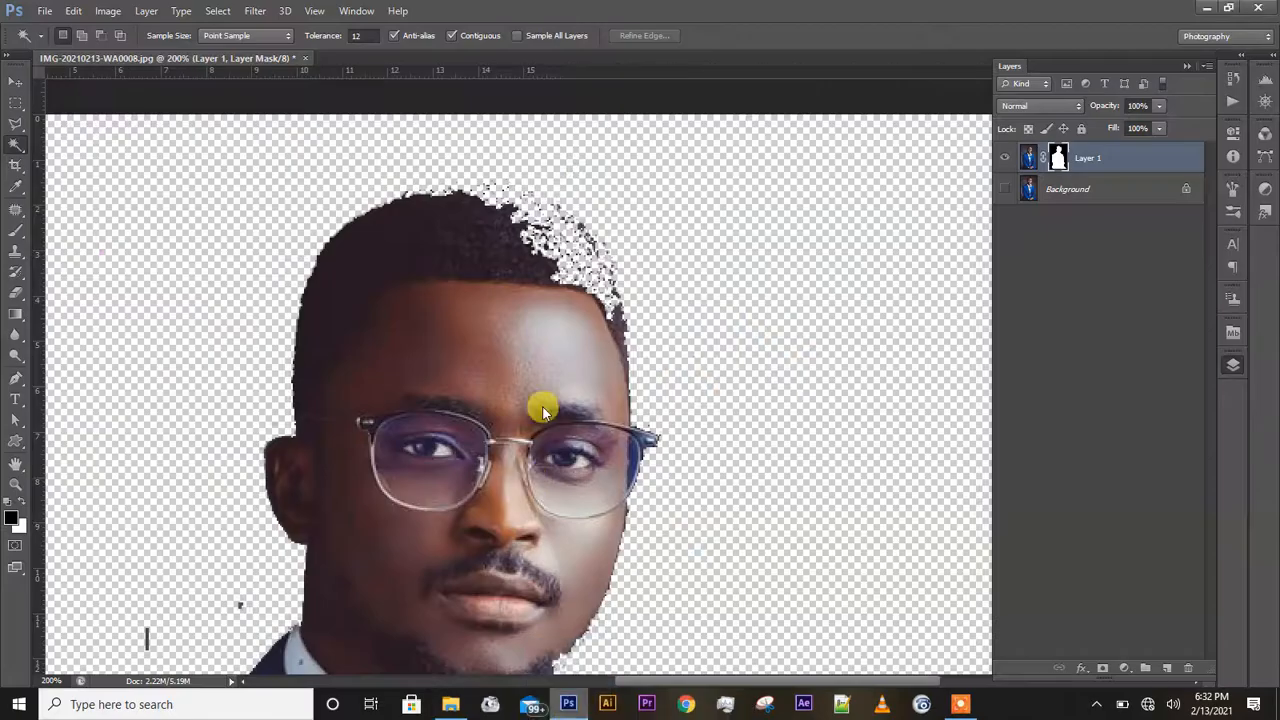
pyautogui.moveTo(541, 410); pyautogui.dragTo(440, 57)
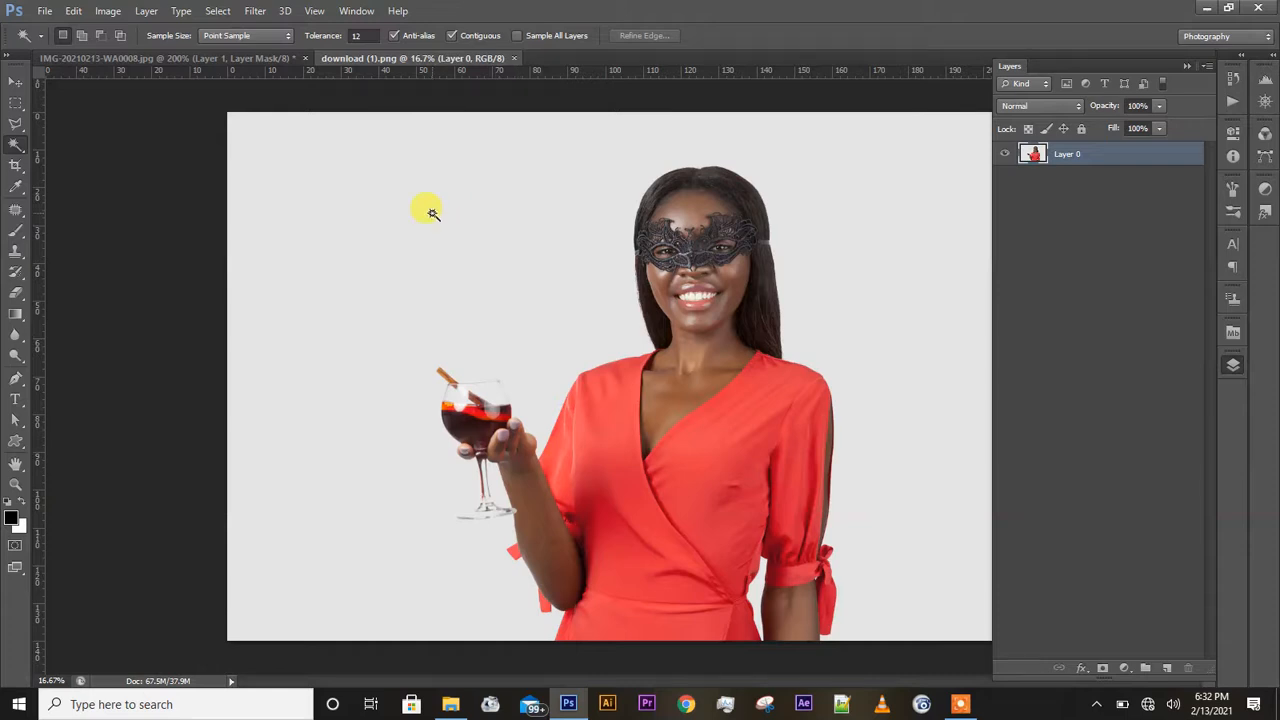
pyautogui.hotkey('ctrl', 'k')
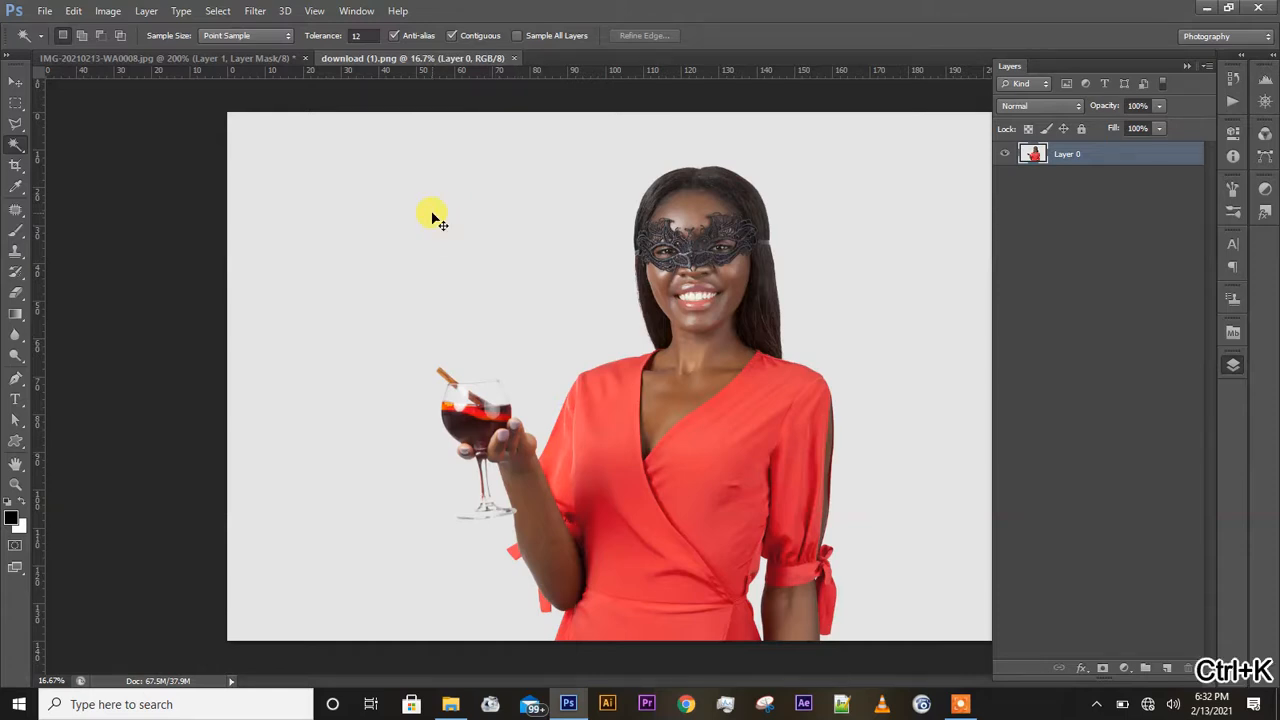
pyautogui.hotkey('ctrl', 'j')
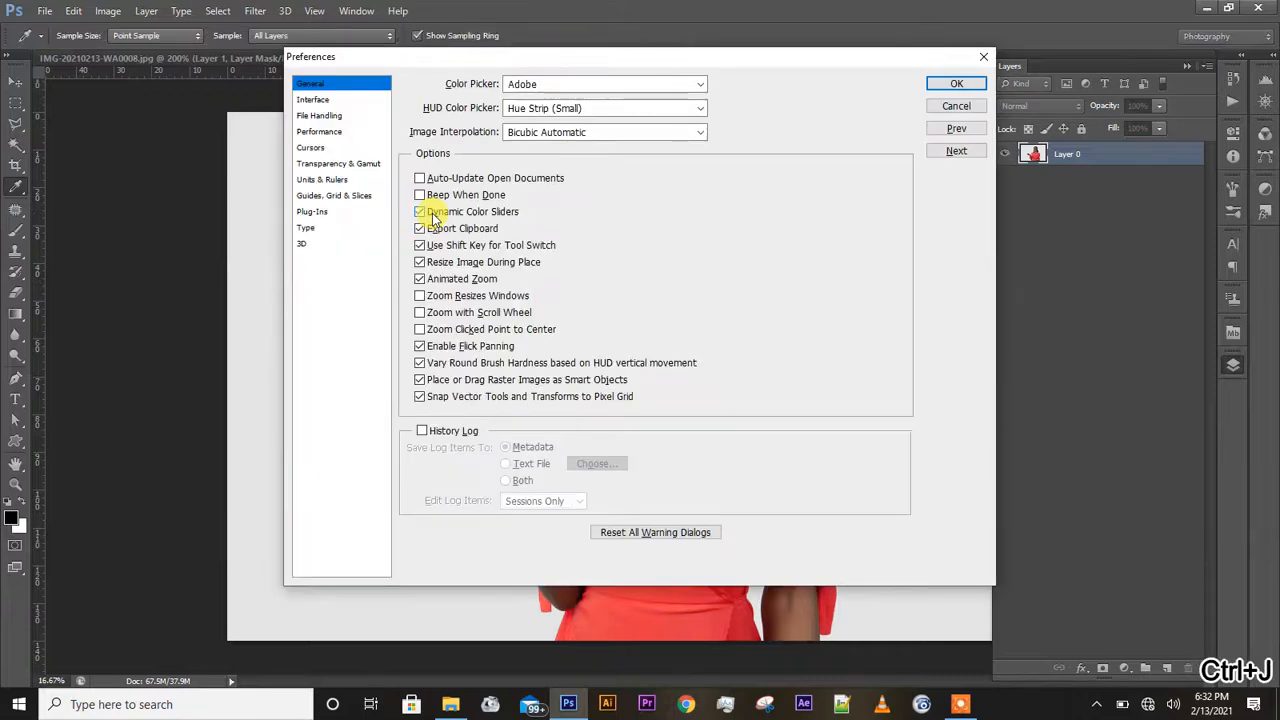
pyautogui.press('Escape')
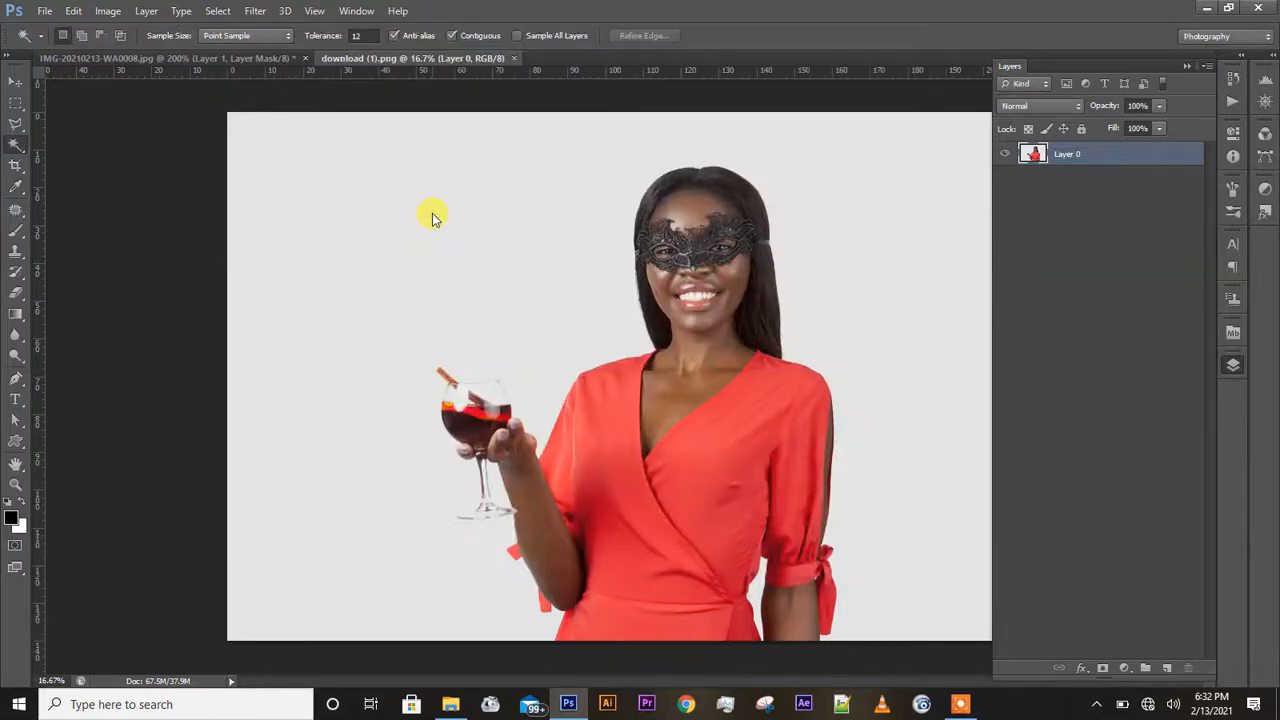
# Step: Duplicate the photo layer of the masked woman and hide the original layer
pyautogui.hotkey('ctrl', 'j')
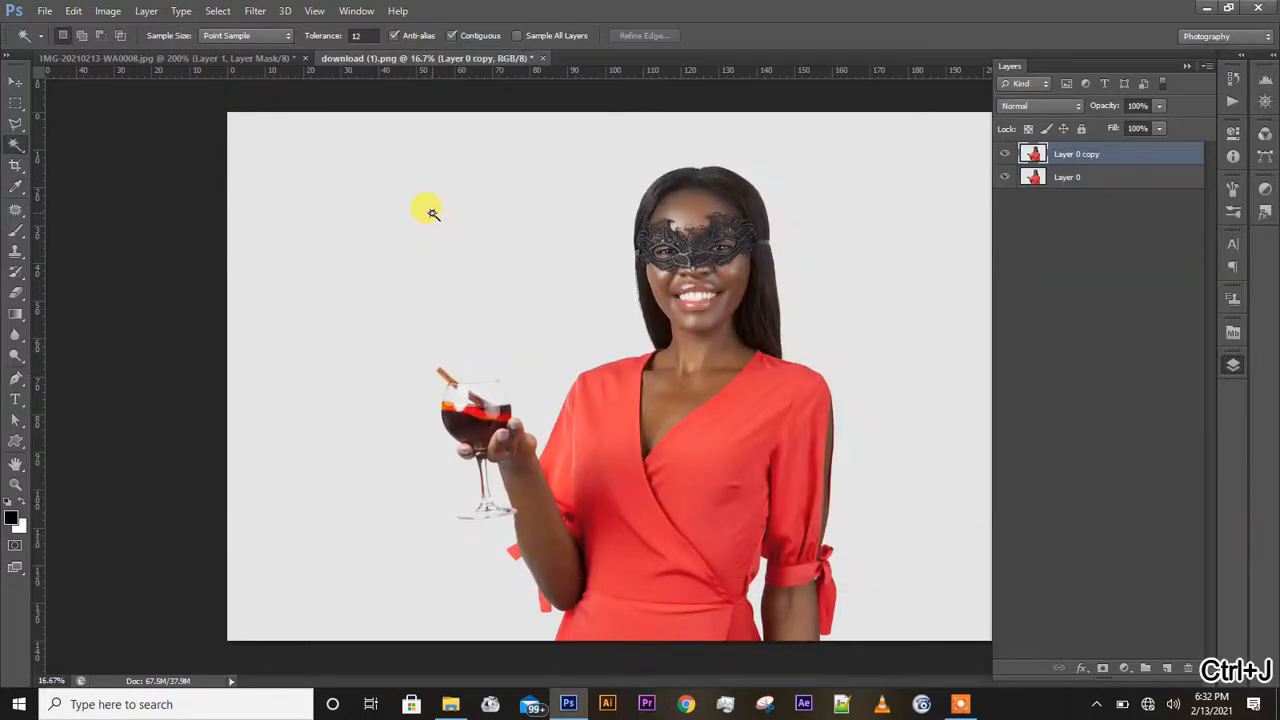
pyautogui.click(1004, 177)
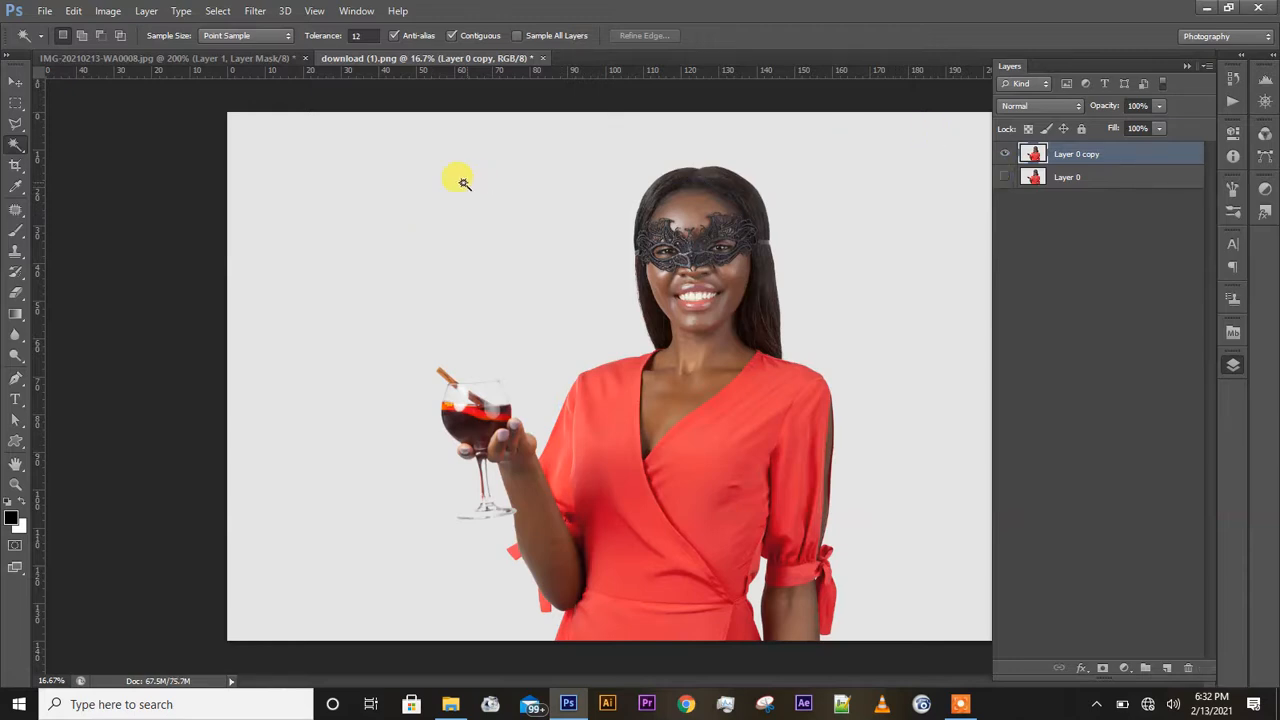
# Step: Mask out the light grey backdrop on the duplicate layer, using an inverted Magic Wand selection made at tolerance 12
pyautogui.click(463, 182)
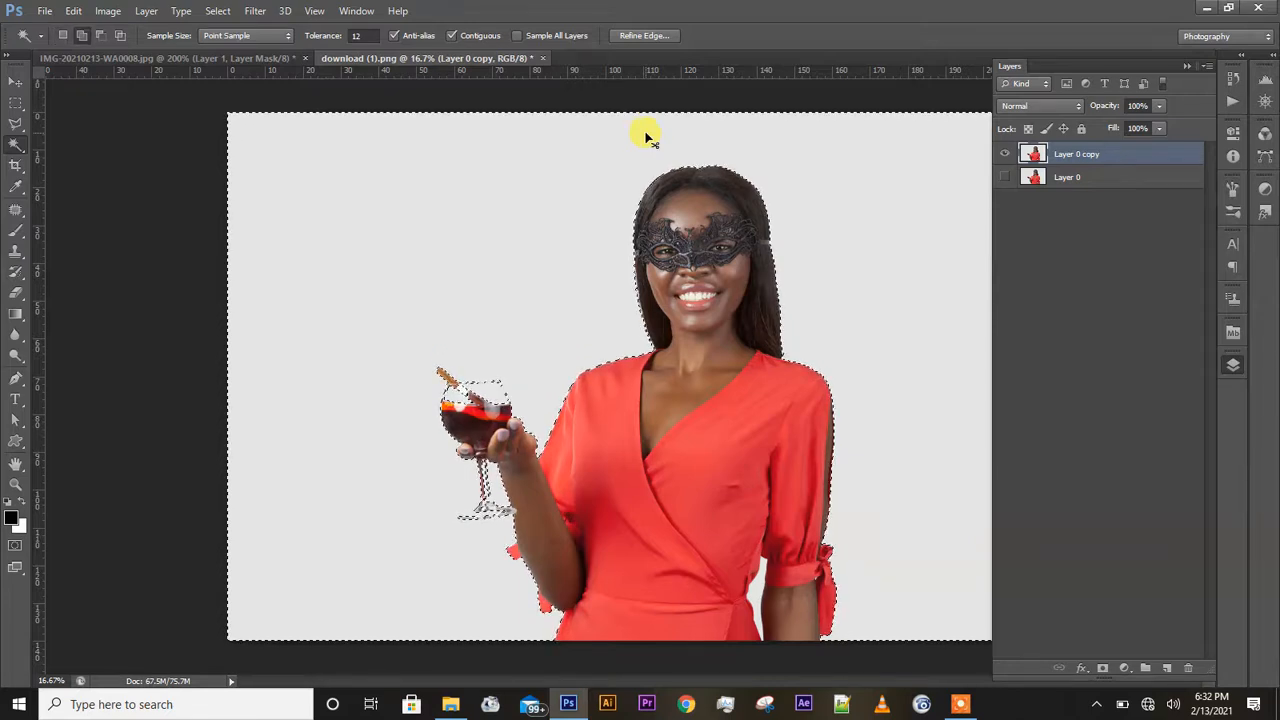
pyautogui.hotkey('ctrl', 'shift', 'i')
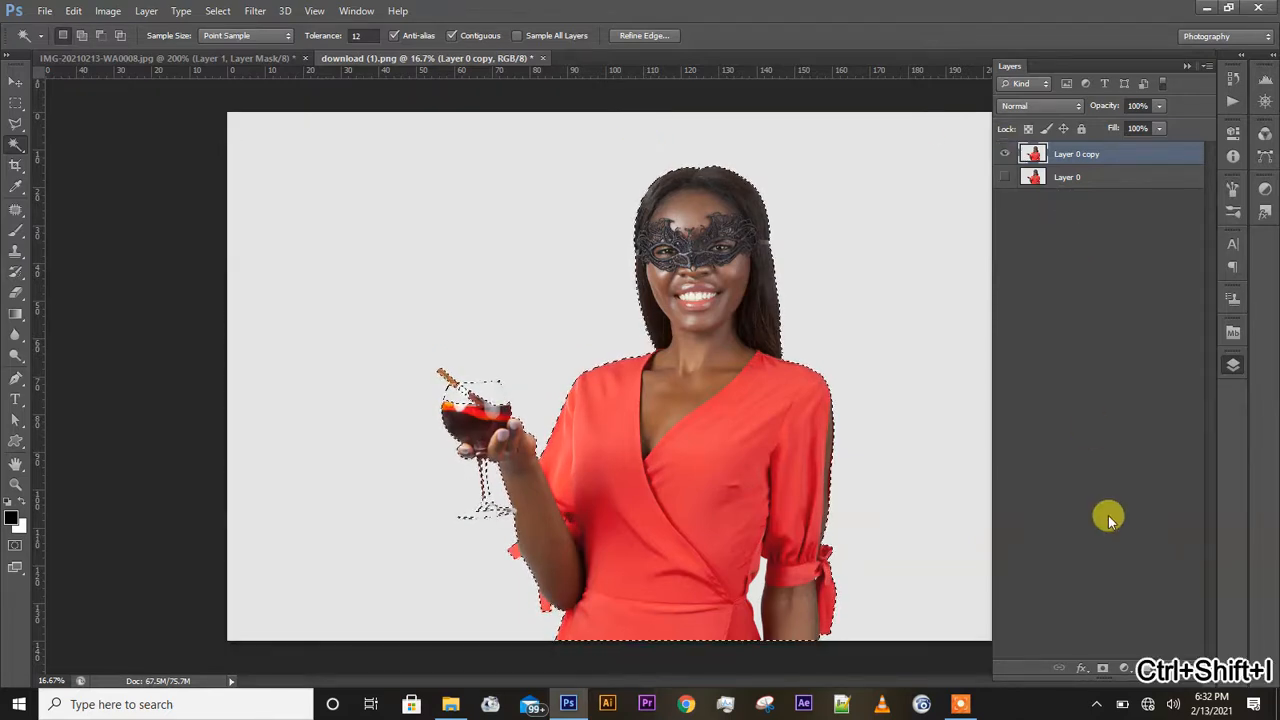
pyautogui.click(1102, 668)
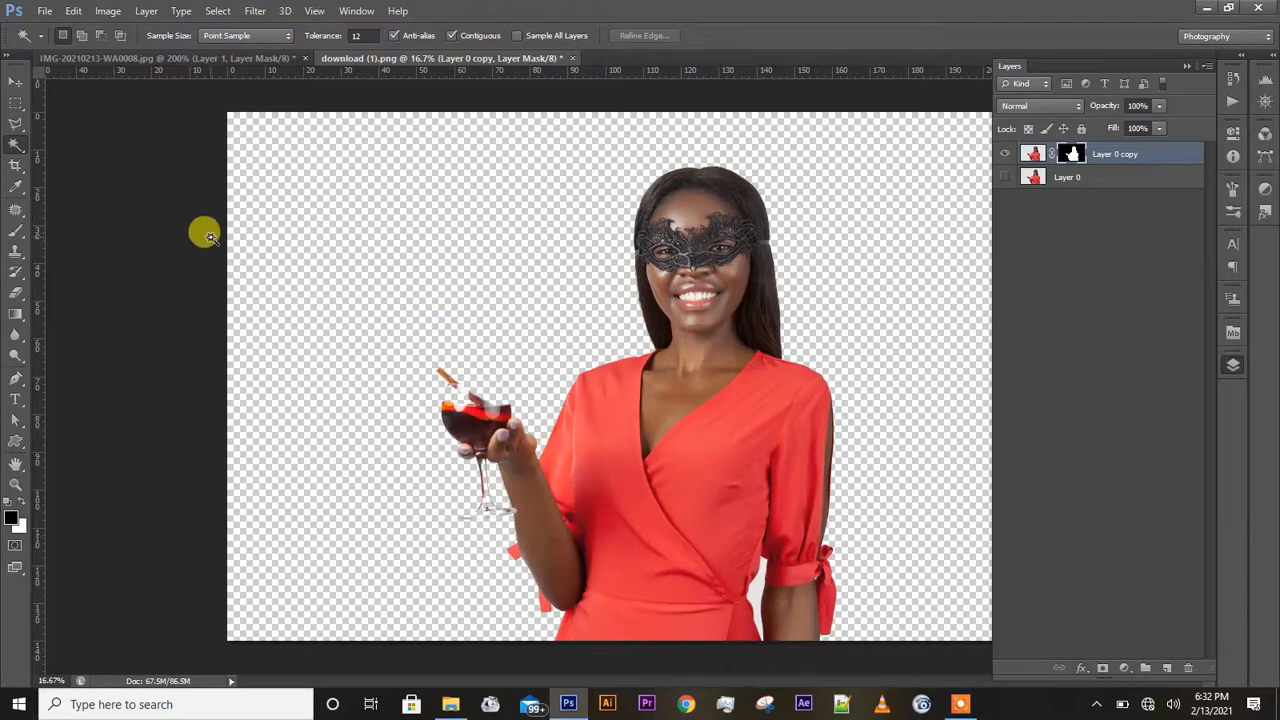
# Step: Examine the edges of the woman's cutout at 66.67% zoom, around the hair, shoulders, sleeve and waist
pyautogui.click(16, 84)
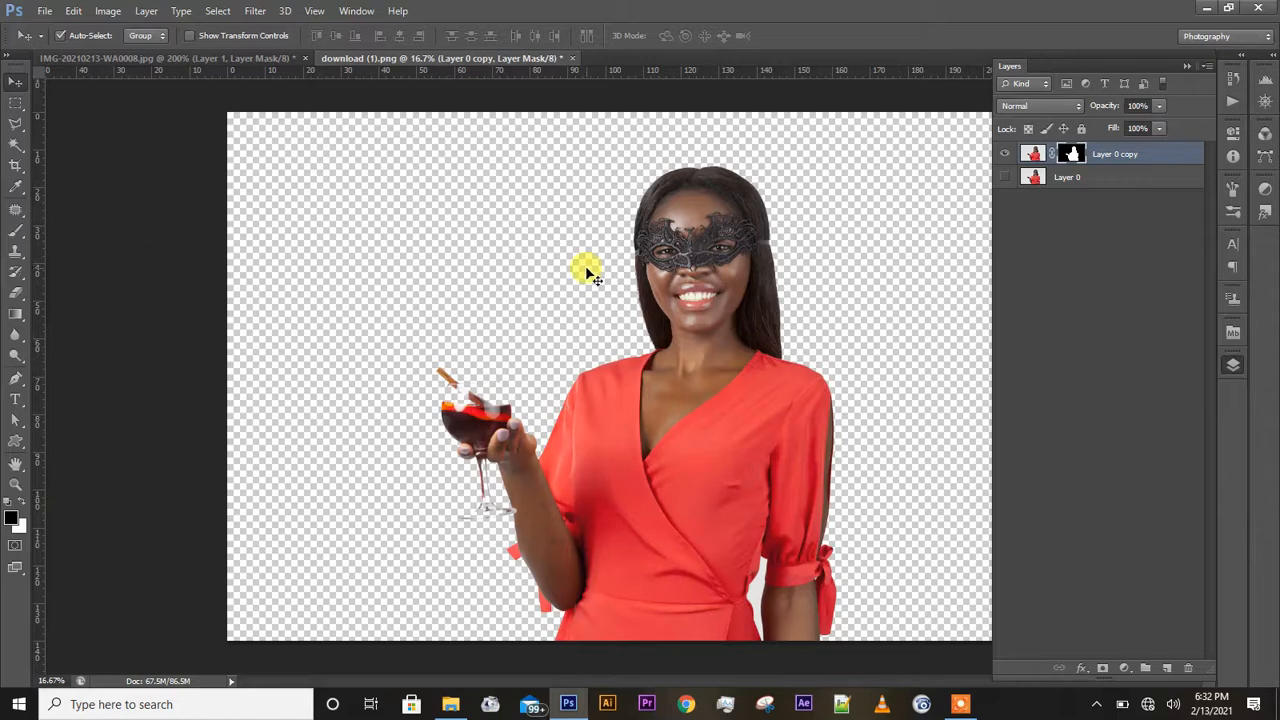
pyautogui.hotkey('ctrl', '+')
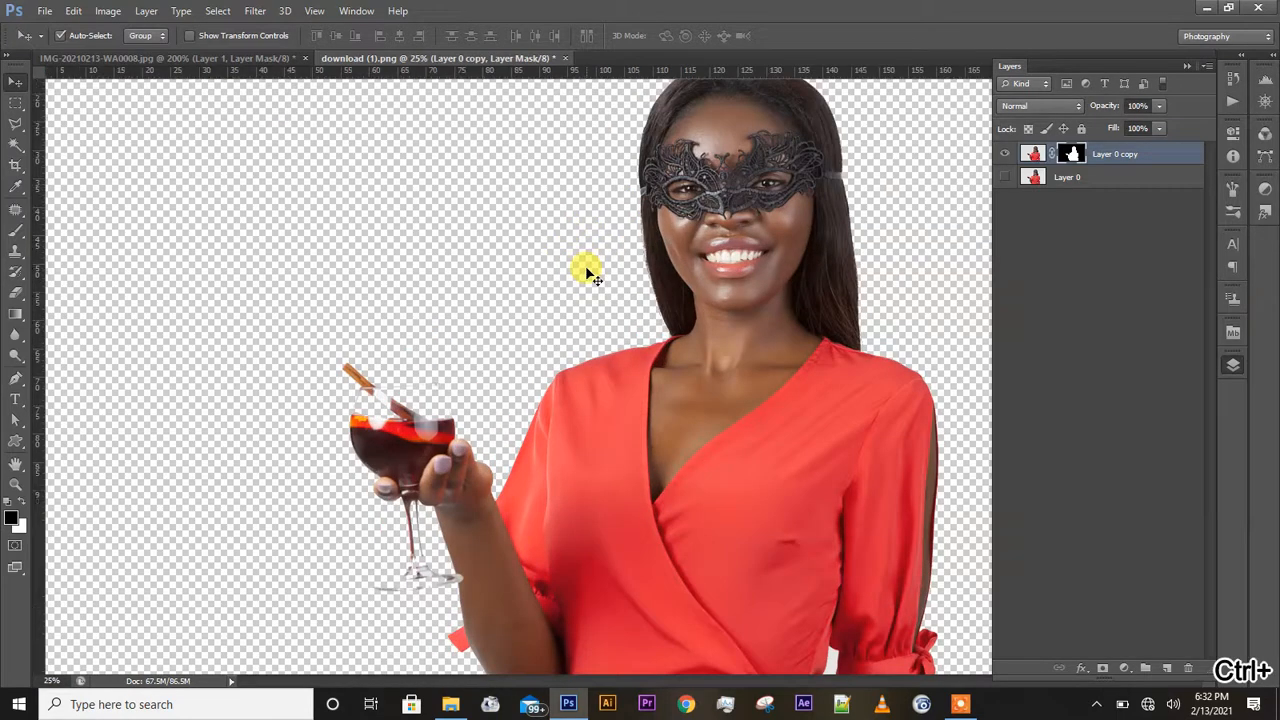
pyautogui.hotkey('ctrl', '+')
pyautogui.hotkey('ctrl', '+')
pyautogui.hotkey('ctrl', '+')
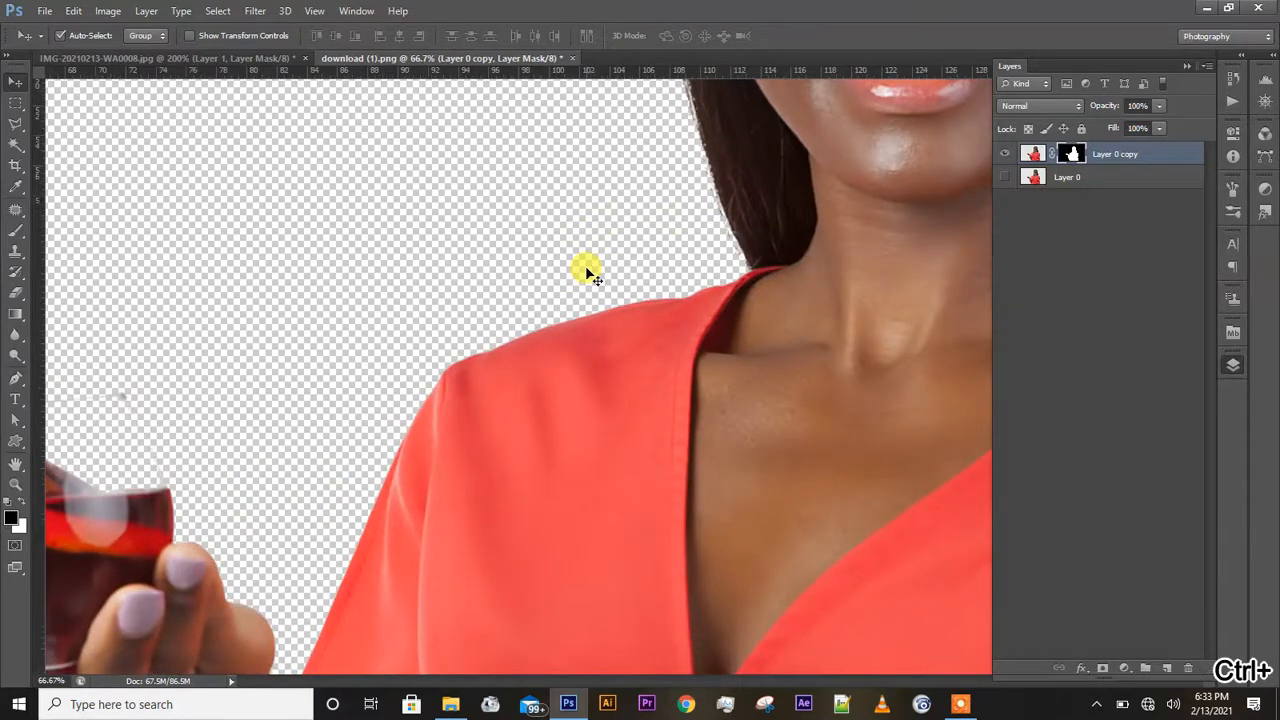
pyautogui.hotkey('ctrl', '+')
pyautogui.scroll(3, 587, 272)
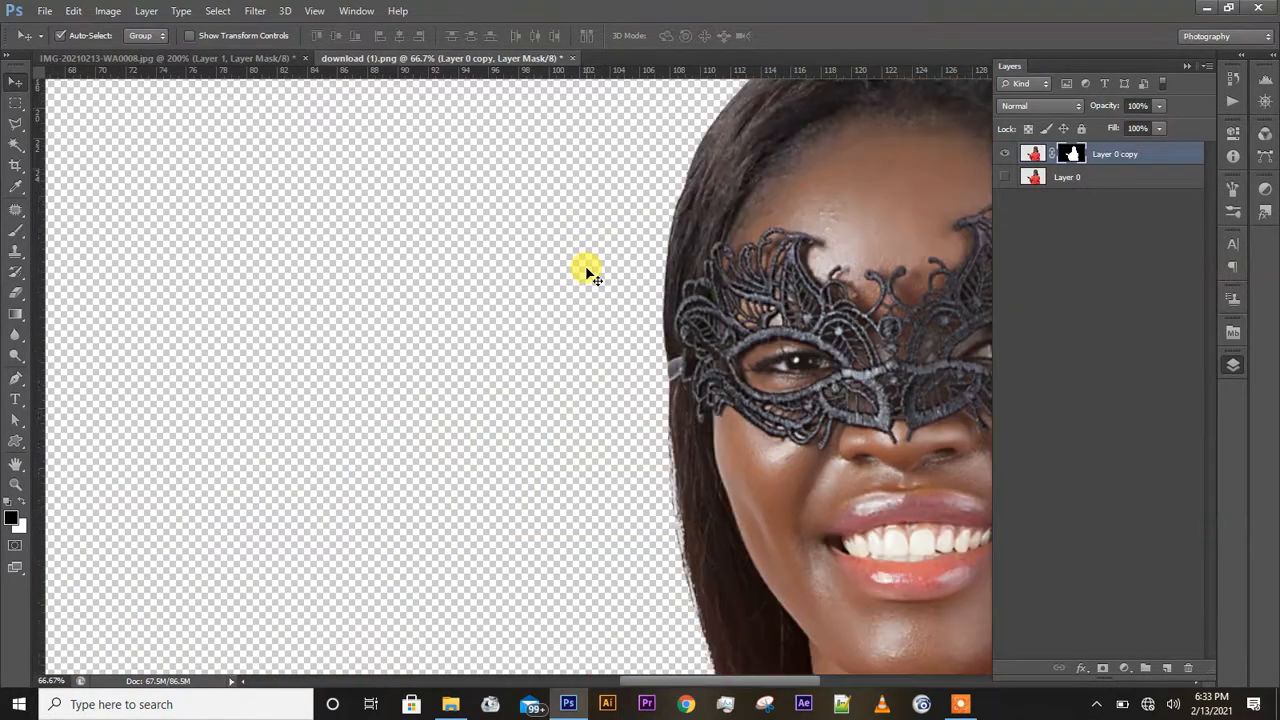
pyautogui.hscroll(5, 587, 272)
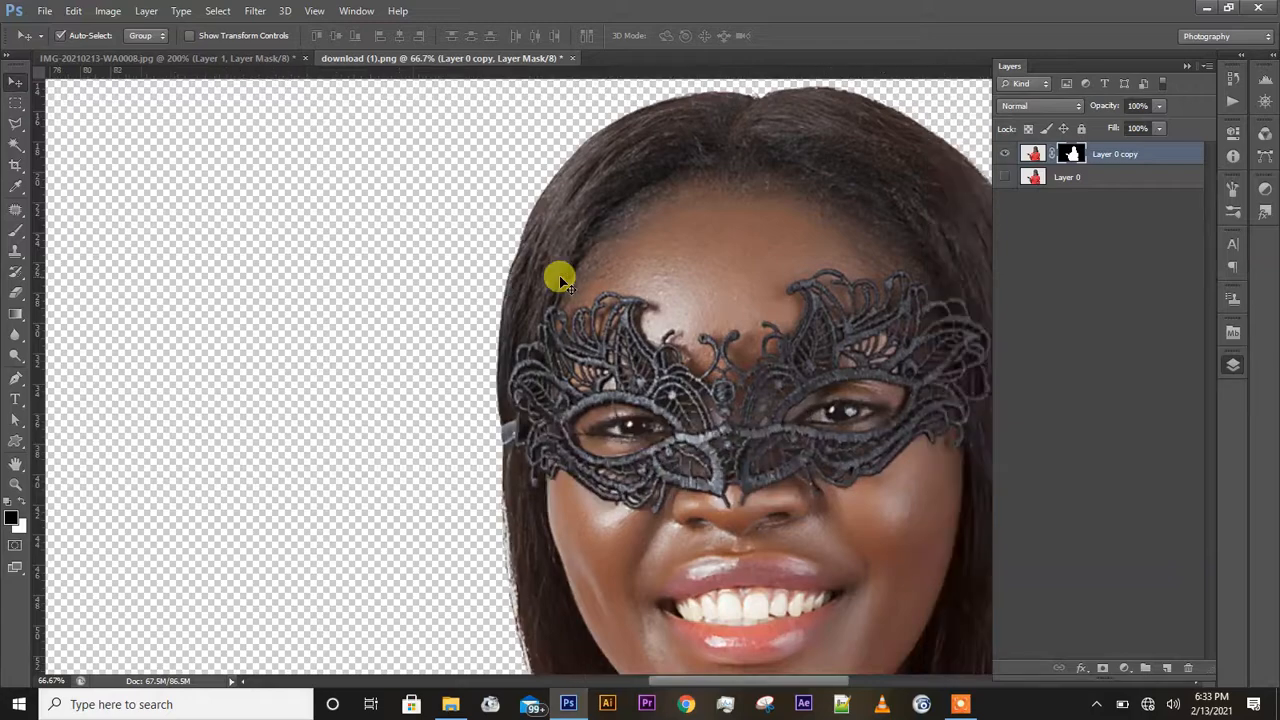
pyautogui.hscroll(2, 560, 283)
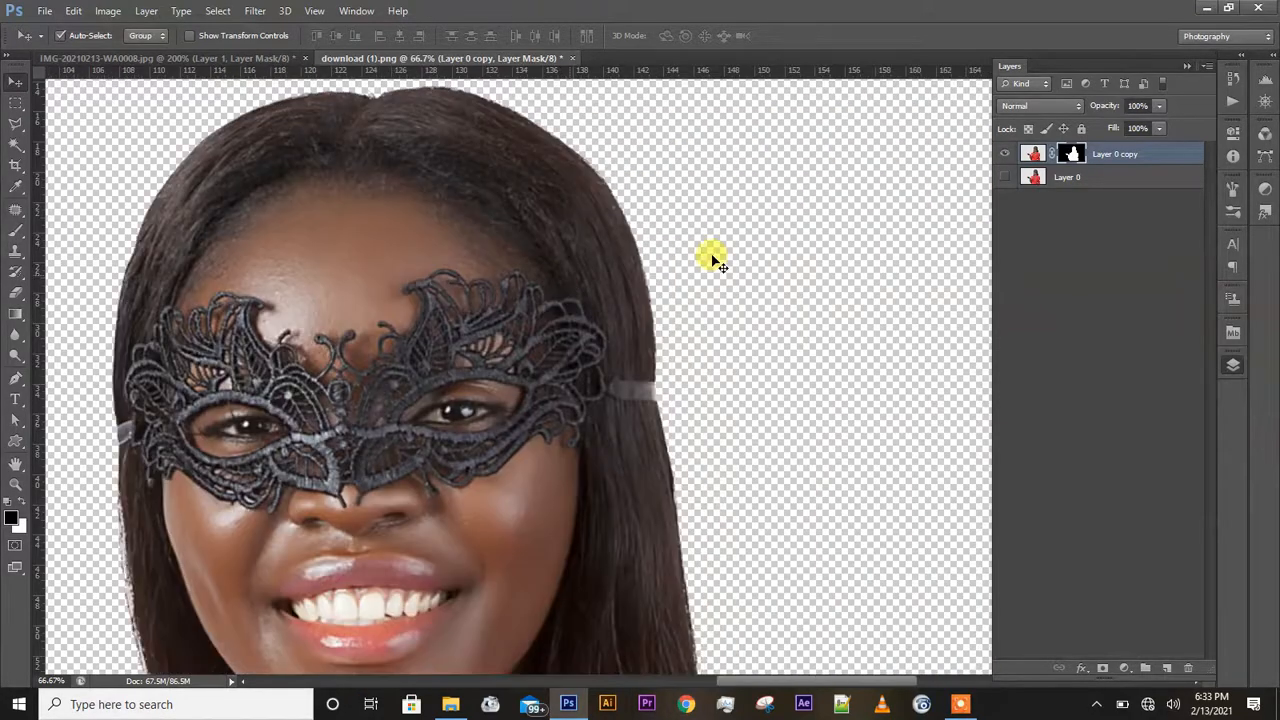
pyautogui.scroll(-8, 773, 260)
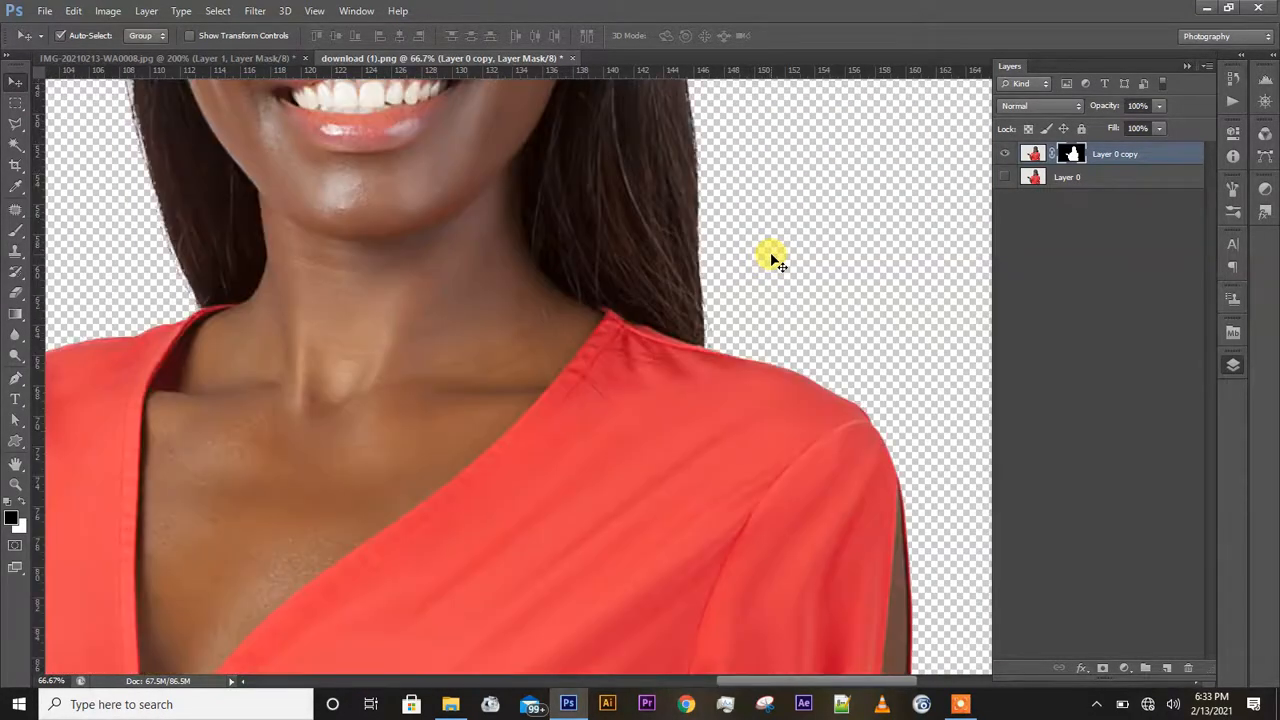
pyautogui.scroll(-8, 775, 260)
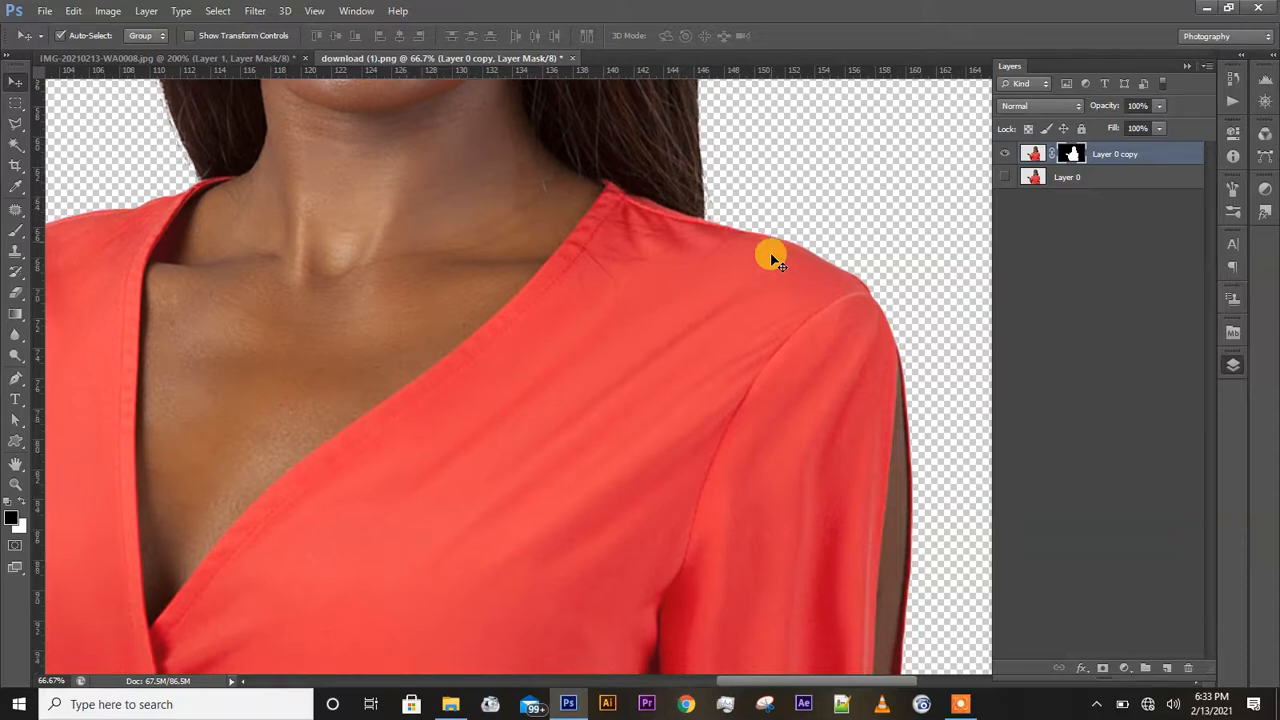
pyautogui.scroll(-3, 767, 258)
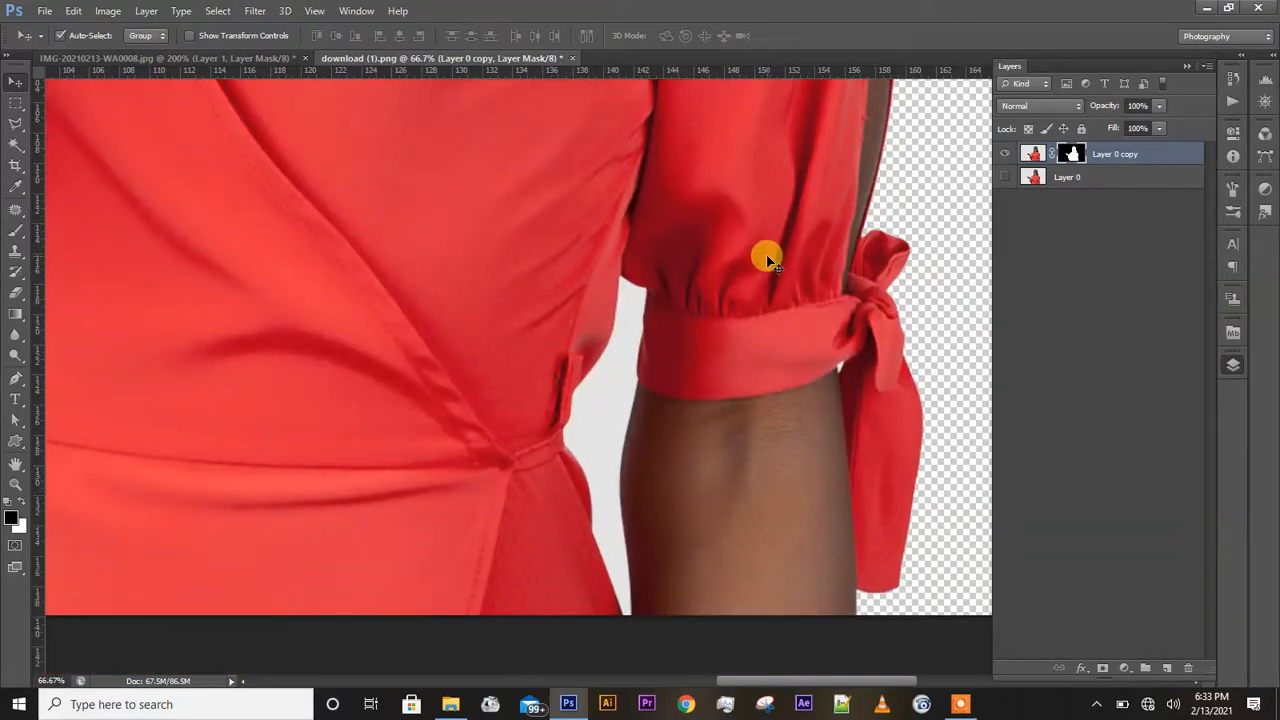
# Step: Select the leftover grey gaps beside the arm with the Magic Wand and fill them with black on the layer mask
pyautogui.click(15, 145)
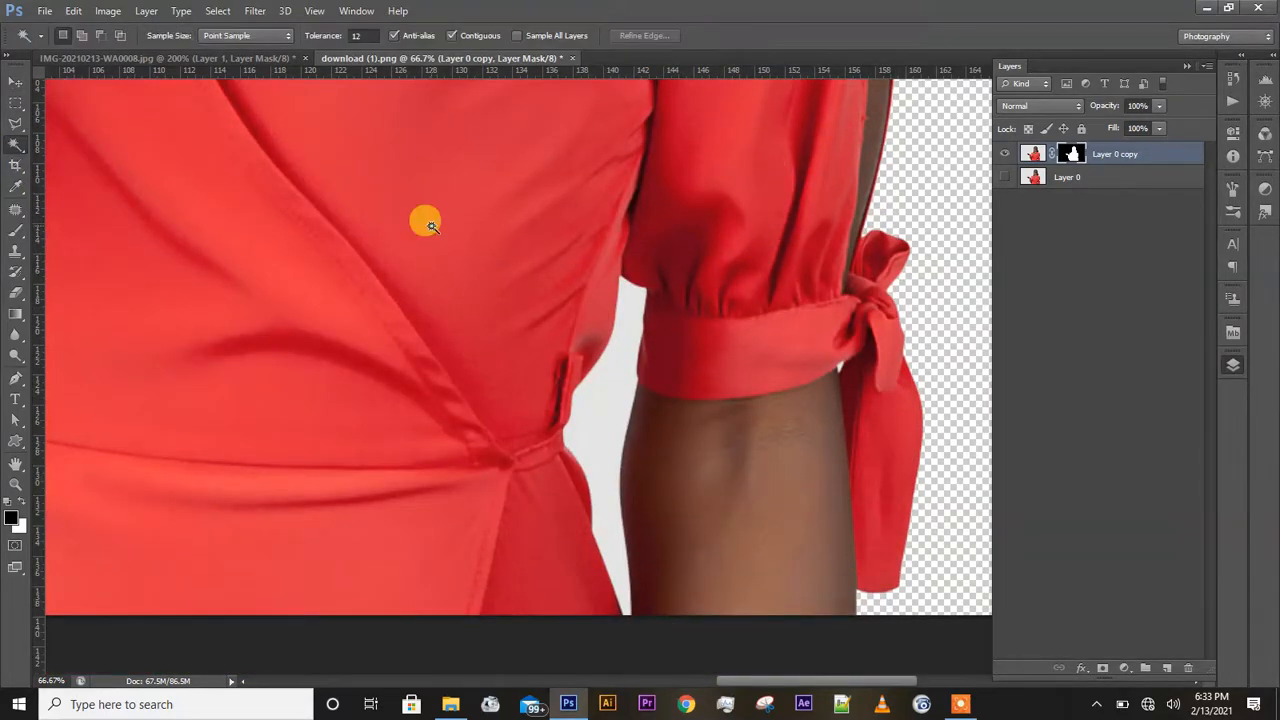
pyautogui.click(605, 400)
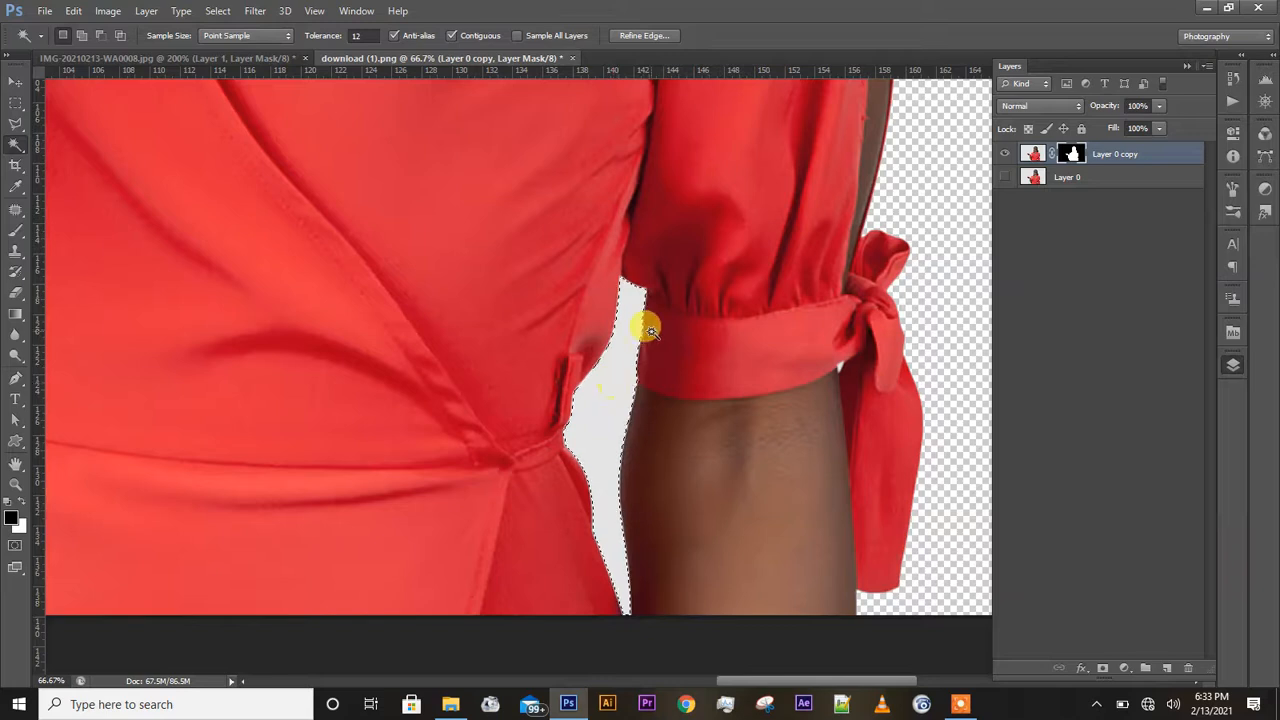
pyautogui.hotkey('ctrl', 'd')
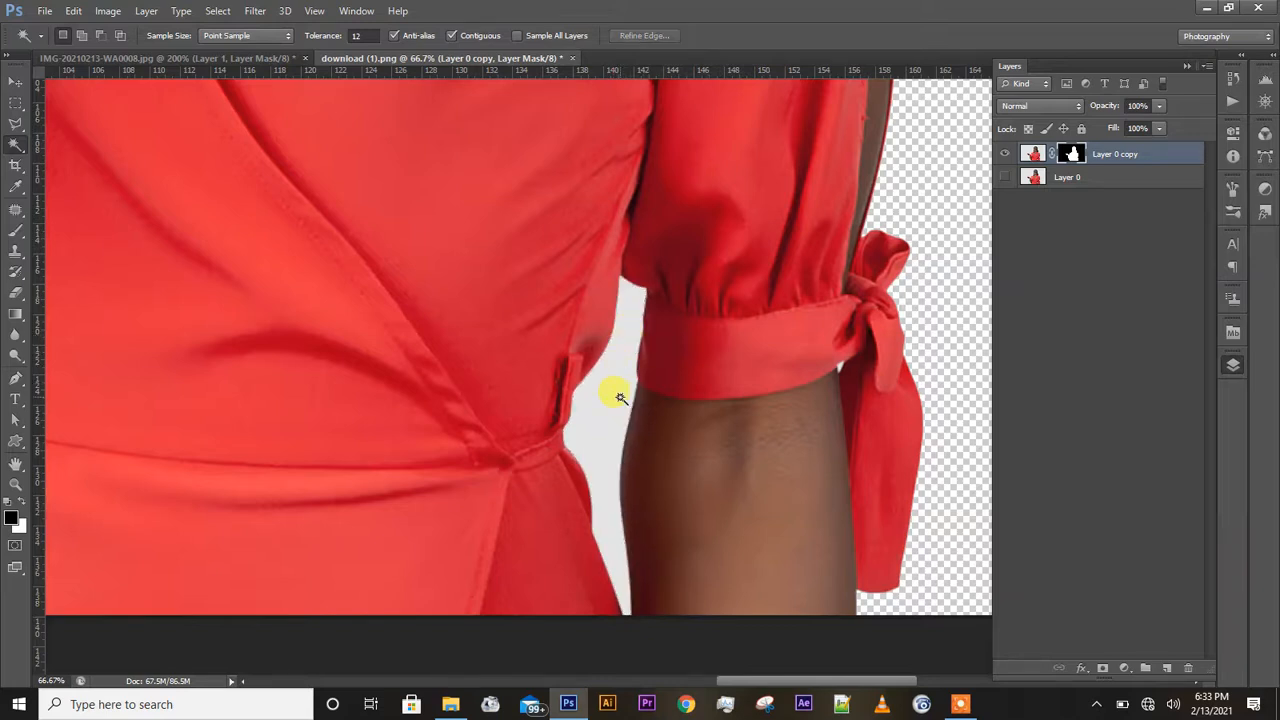
pyautogui.click(621, 399)
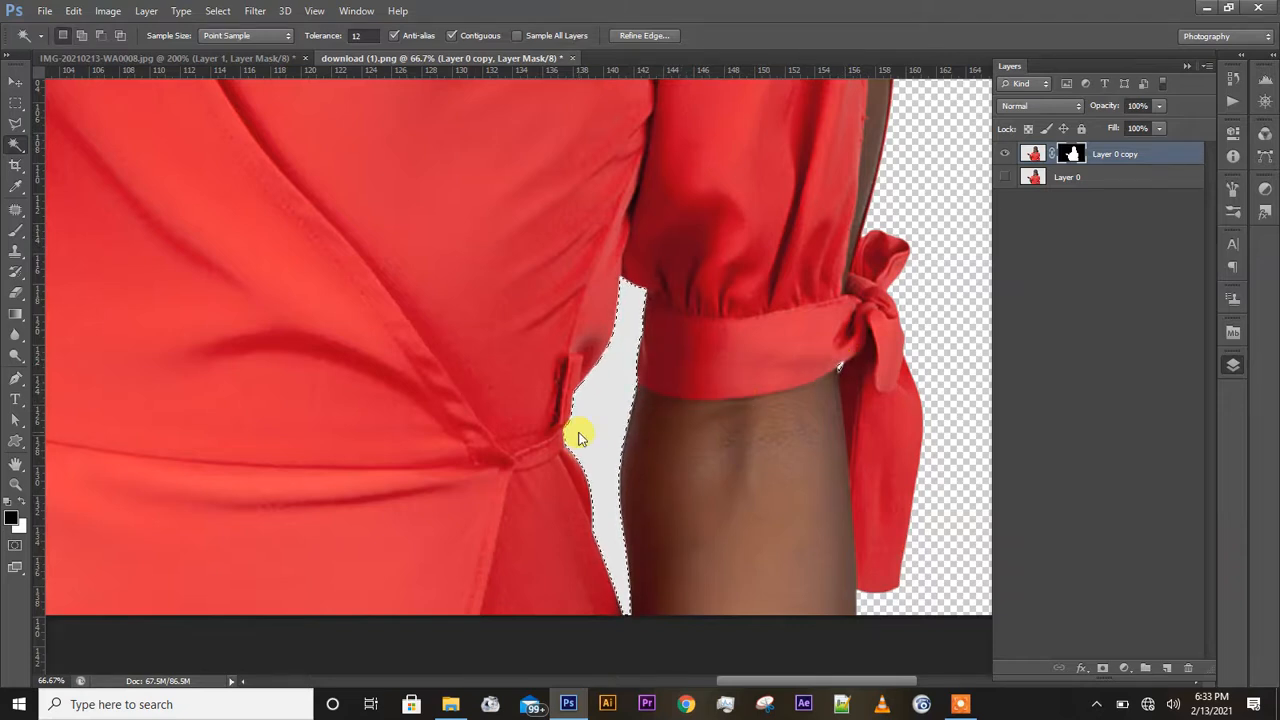
pyautogui.press('x')
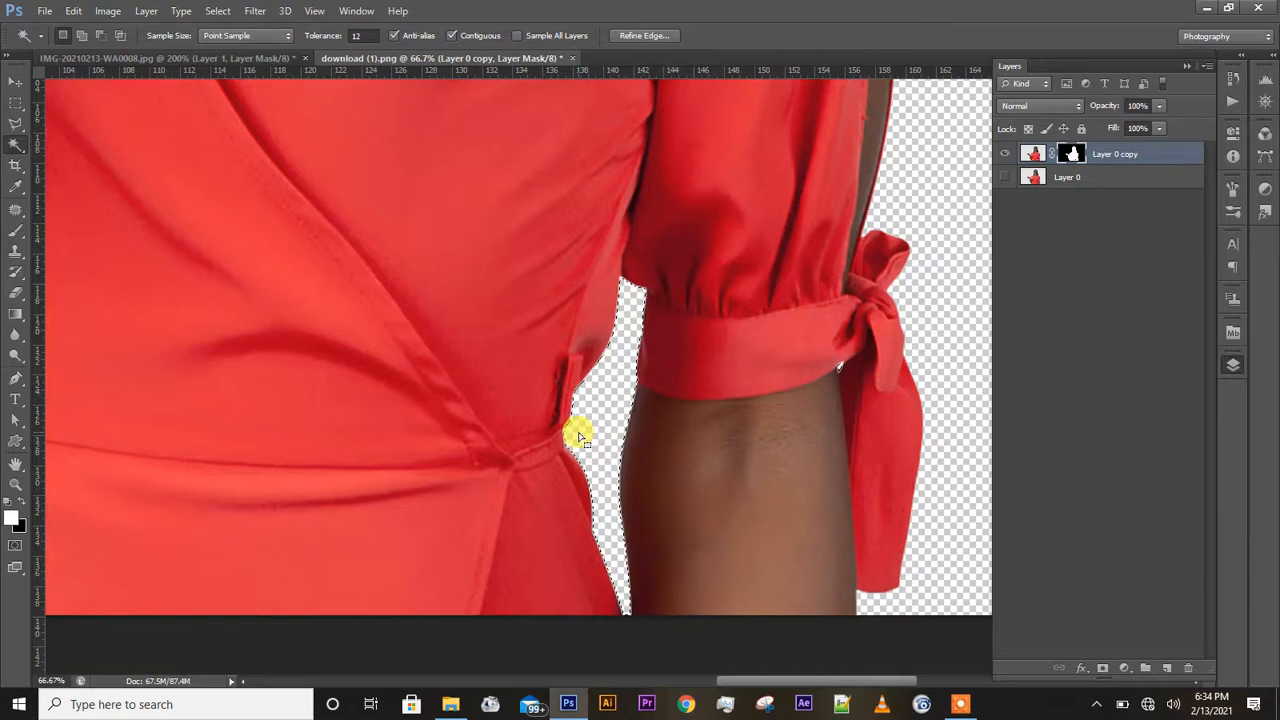
pyautogui.press('x')
pyautogui.hotkey('ctrl', 'd')
# Step: Add a Solid Color fill layer above the hidden original, behind the woman's cutout
pyautogui.hotkey('ctrl', '0')
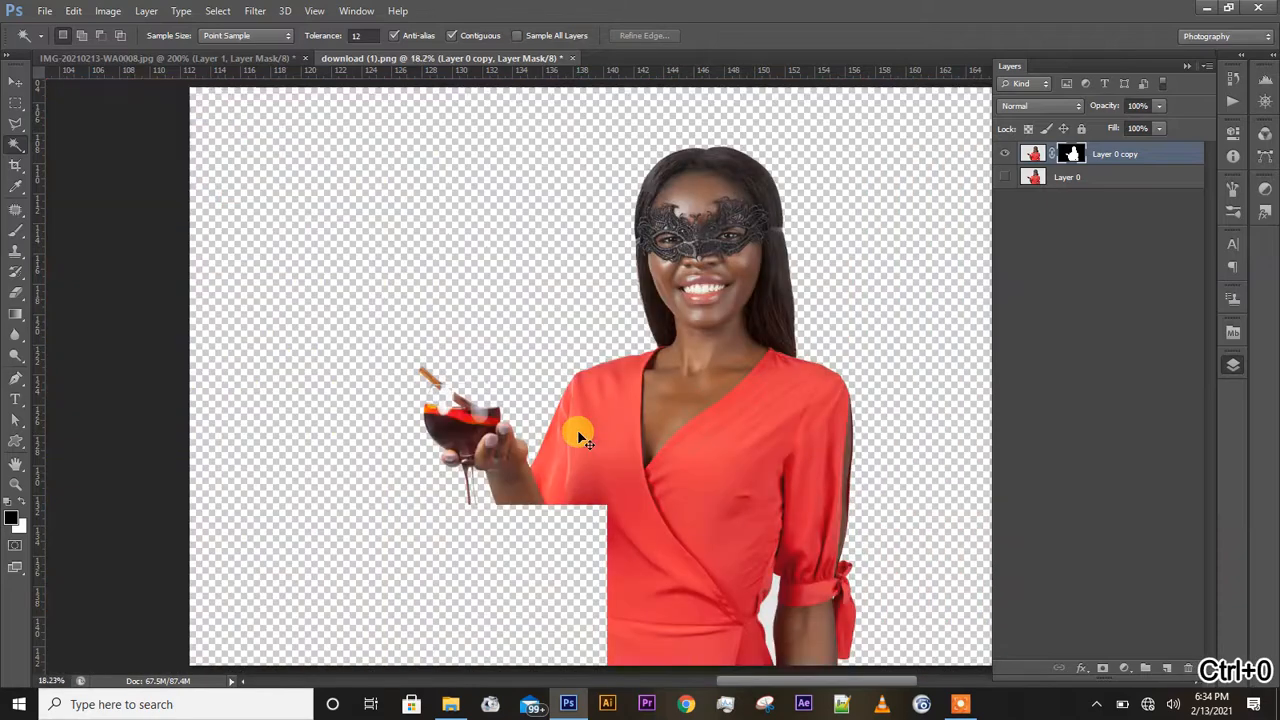
pyautogui.hotkey('ctrl', '-')
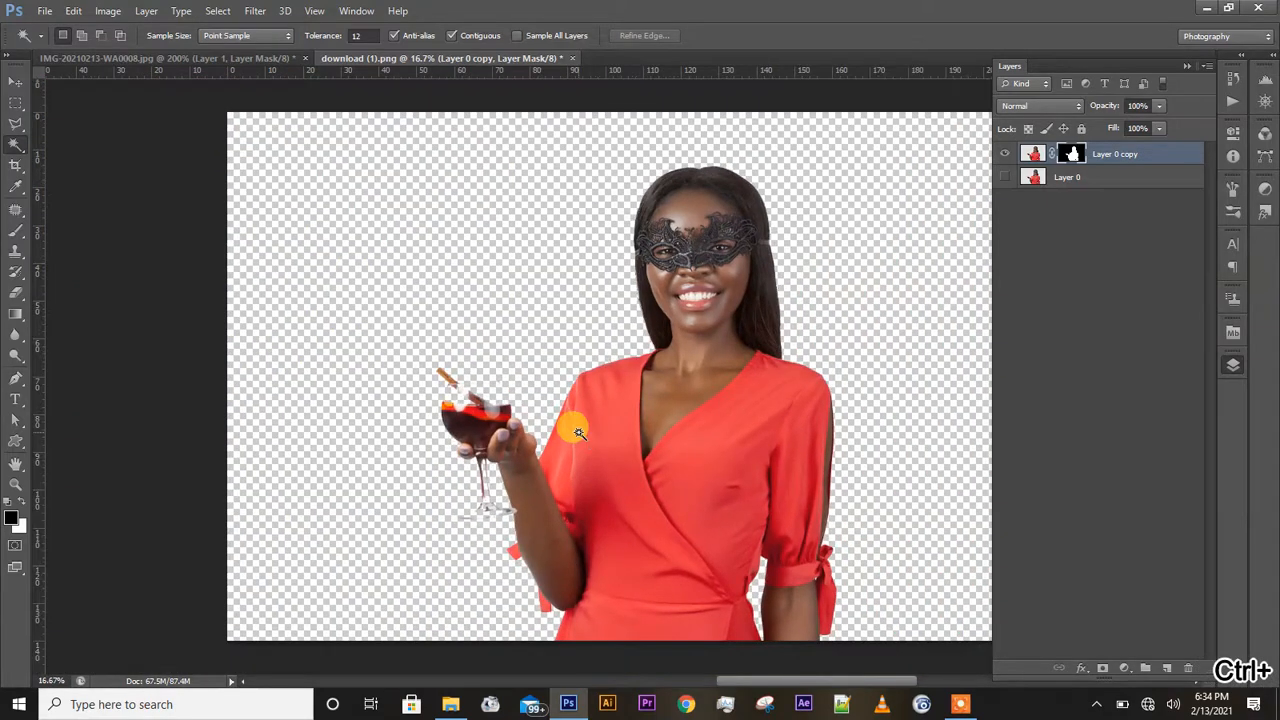
pyautogui.hotkey('ctrl', '-')
pyautogui.press('v')
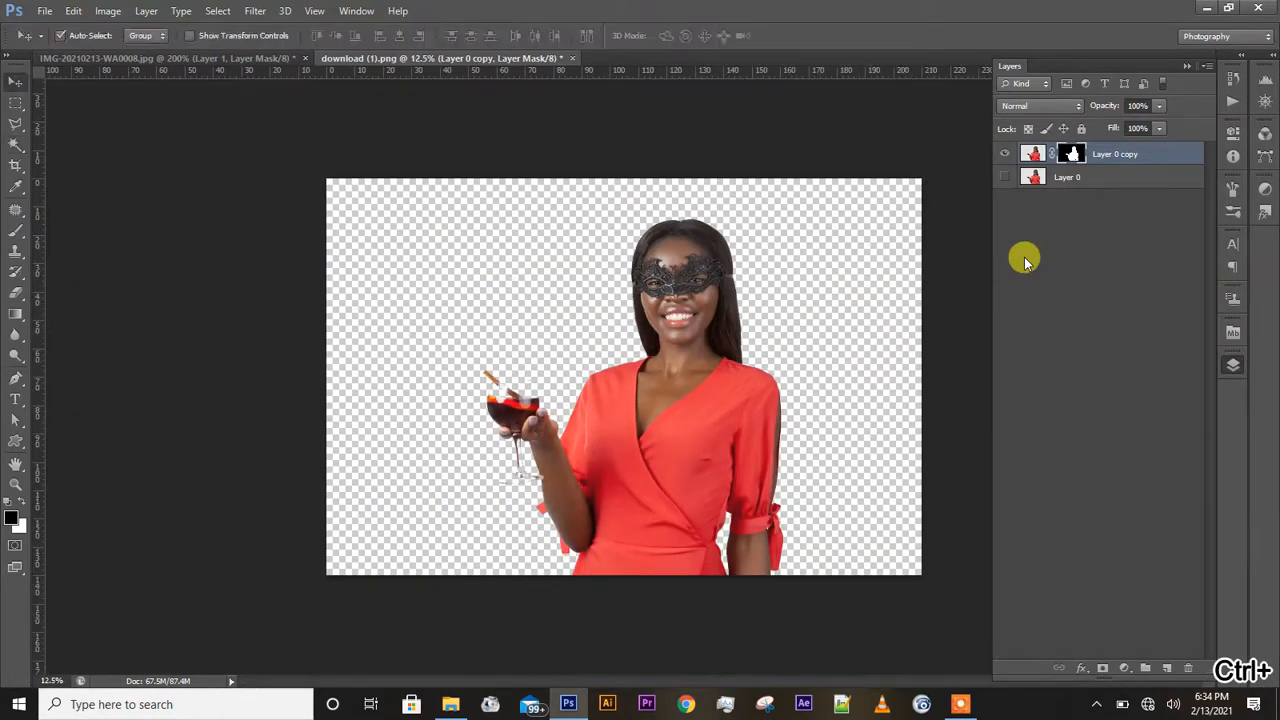
pyautogui.click(1082, 177)
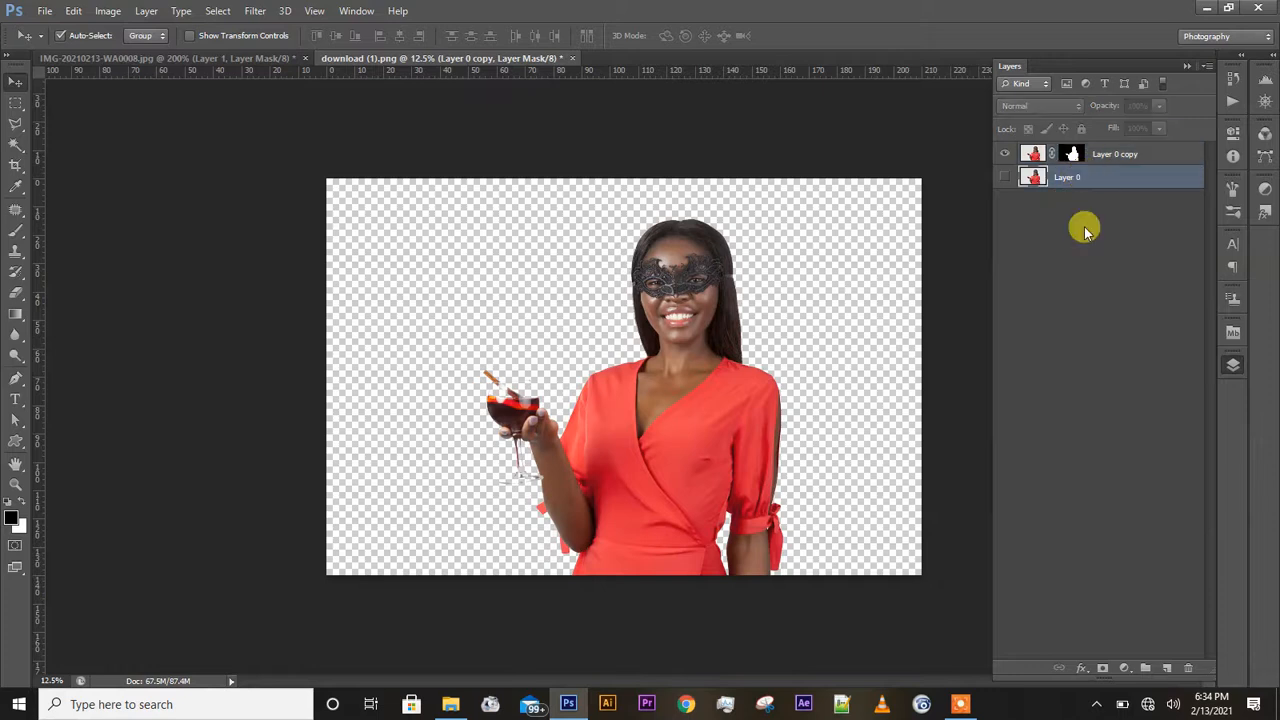
pyautogui.click(1124, 668)
pyautogui.click(1141, 329)
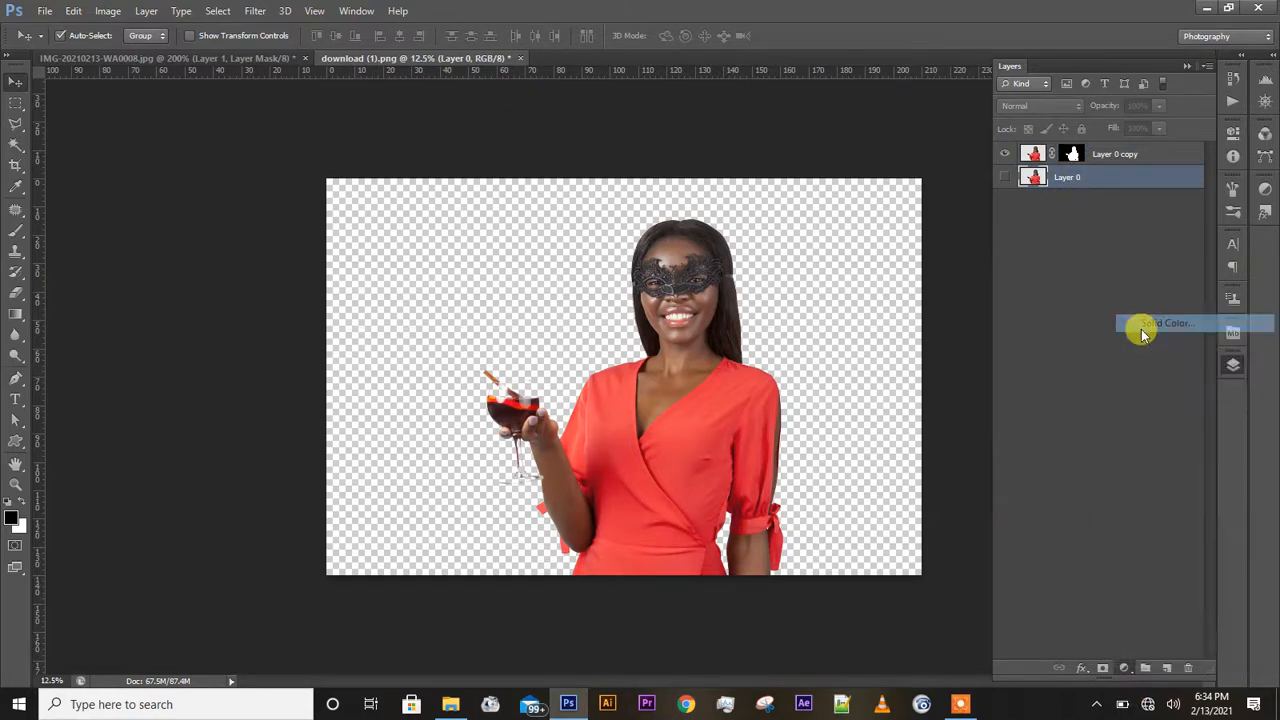
# Step: Set the fill layer's colour to a light red sampled from the woman's dress
pyautogui.click(721, 437)
pyautogui.click(729, 409)
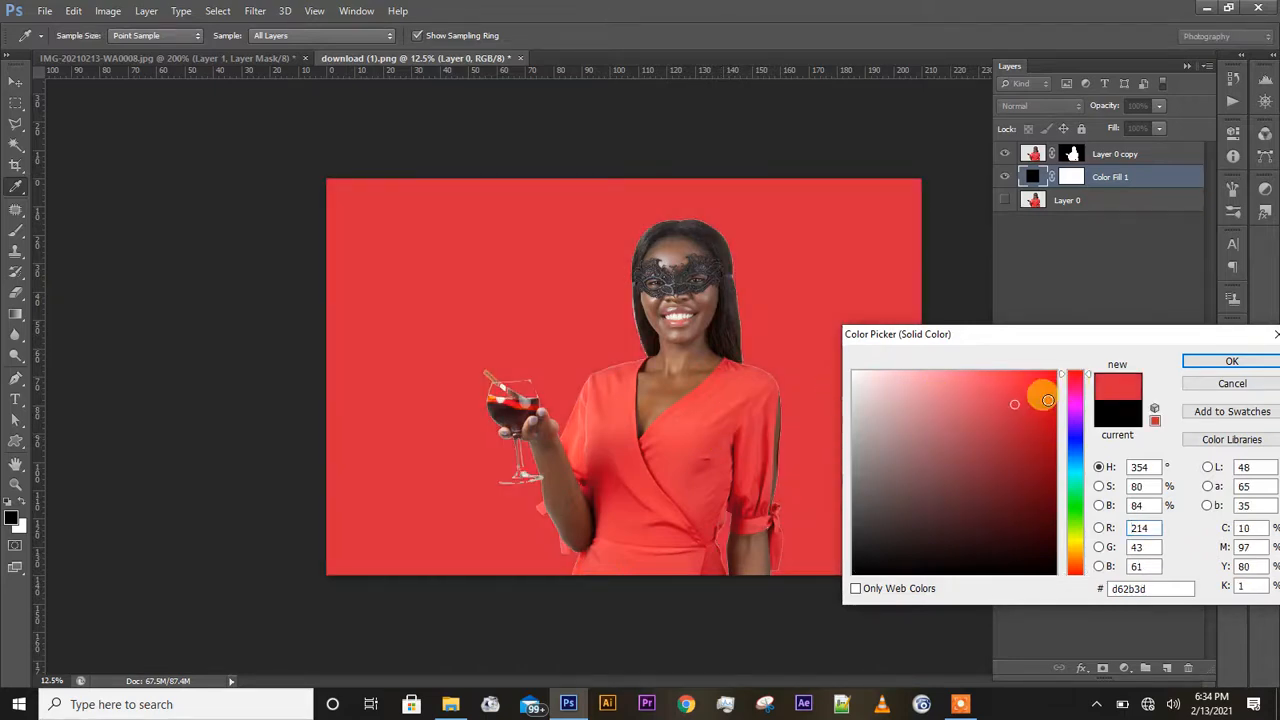
pyautogui.moveTo(1042, 398); pyautogui.dragTo(1046, 376)
pyautogui.click(725, 390)
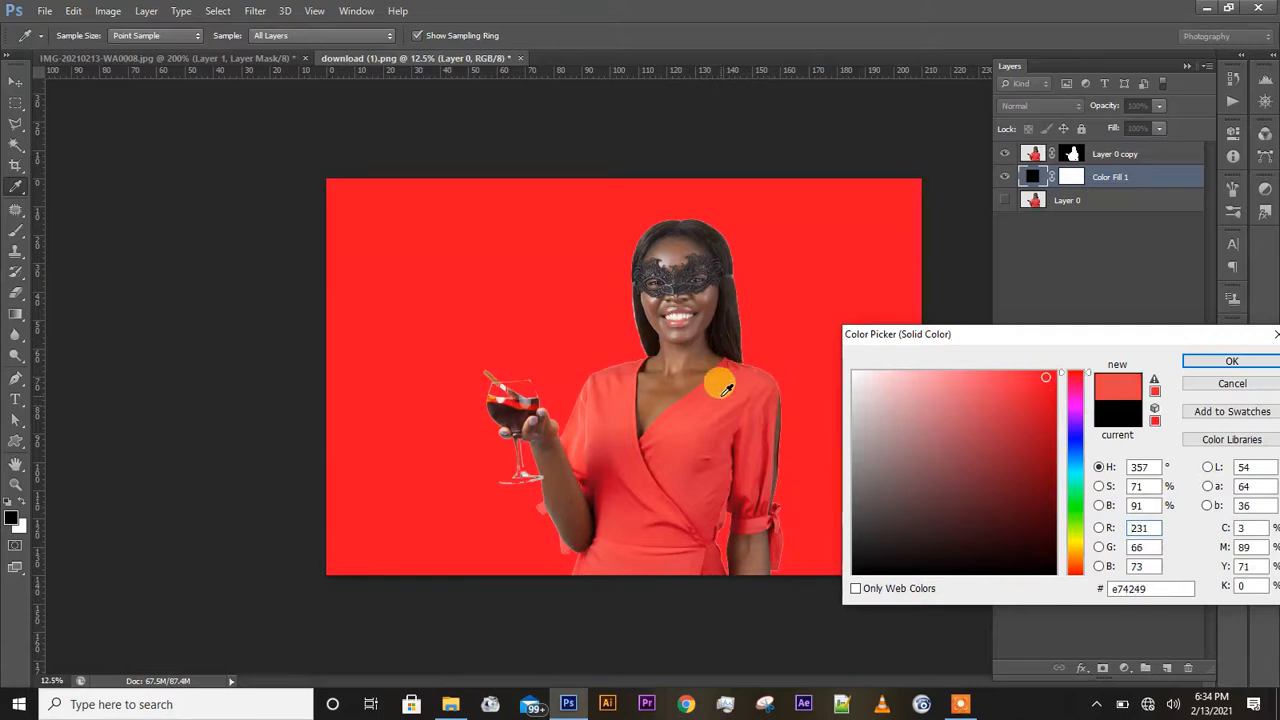
pyautogui.click(718, 378)
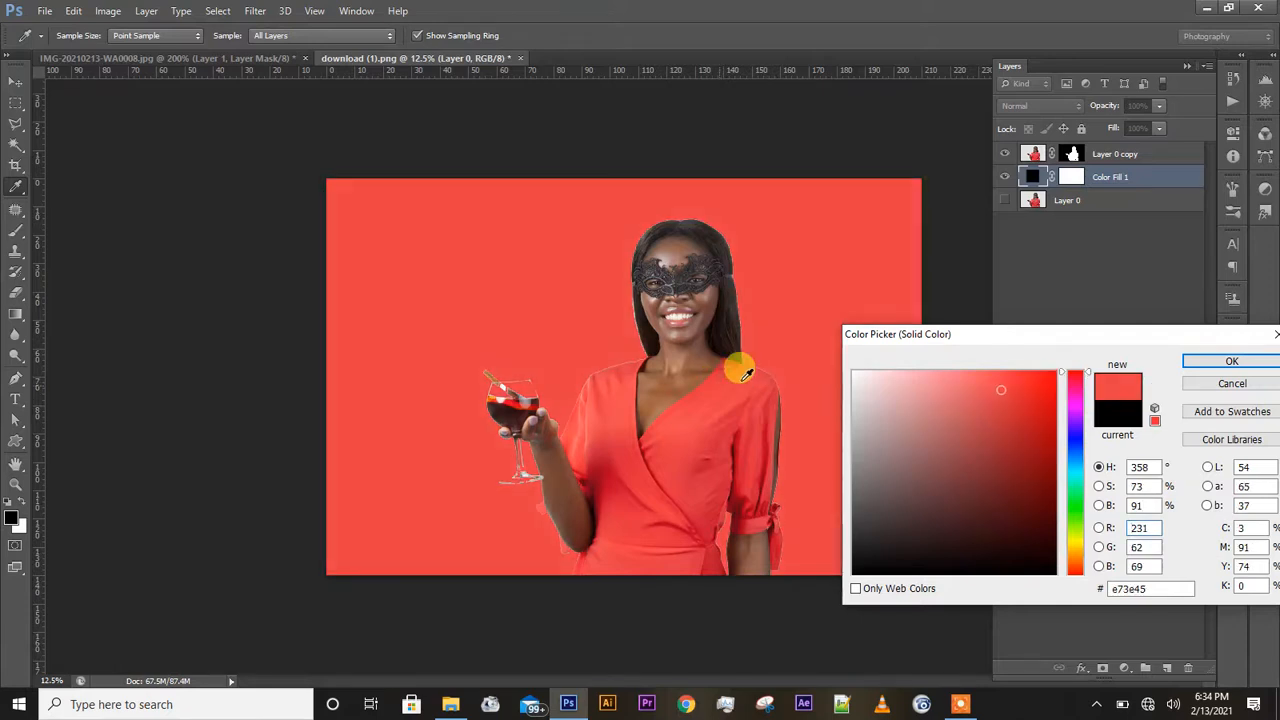
pyautogui.click(1200, 361)
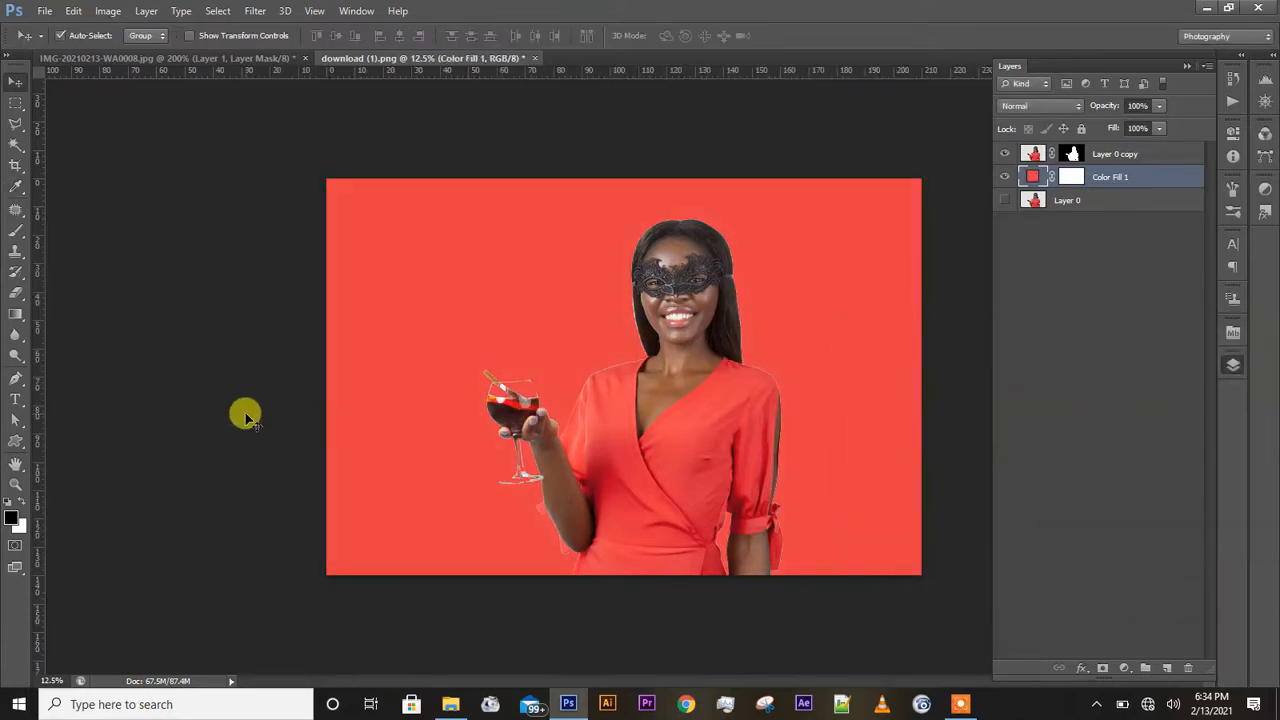
pyautogui.click(247, 417)
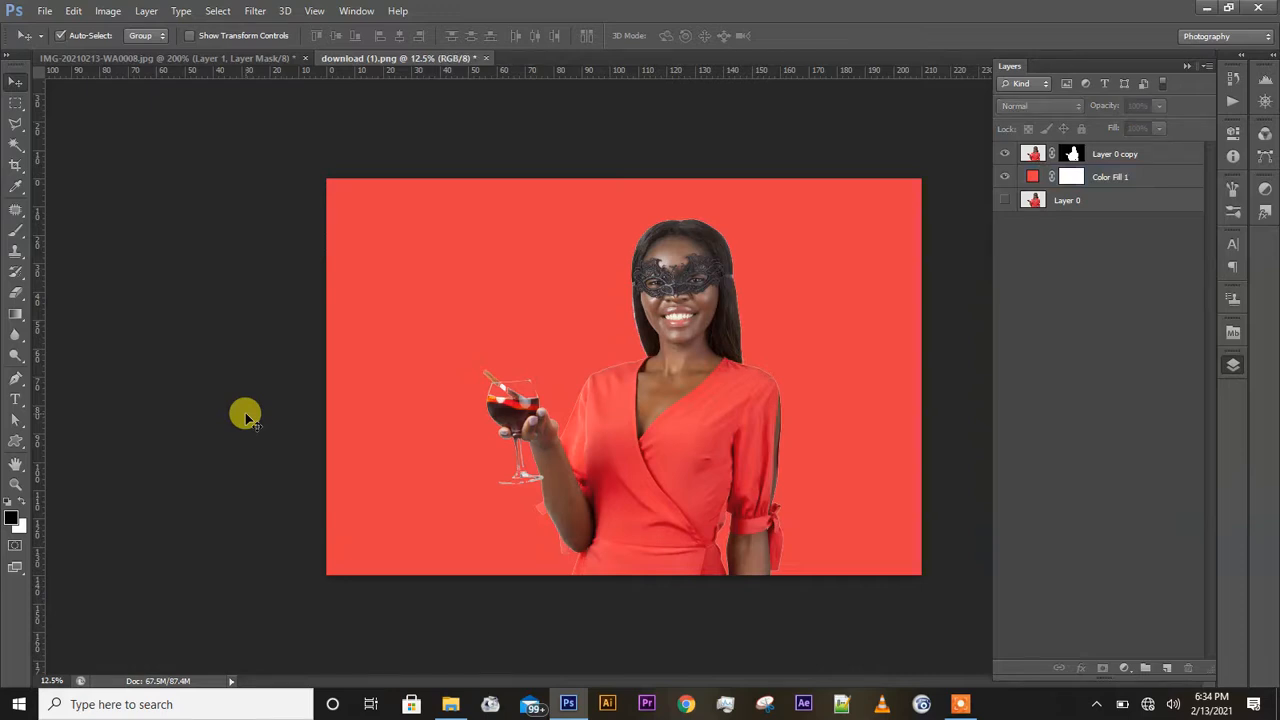
# Step: In the man's portrait, add a Solid Color fill layer behind the cutout, using blue sampled from his suit
pyautogui.click(219, 60)
pyautogui.hotkey('ctrl', '0')
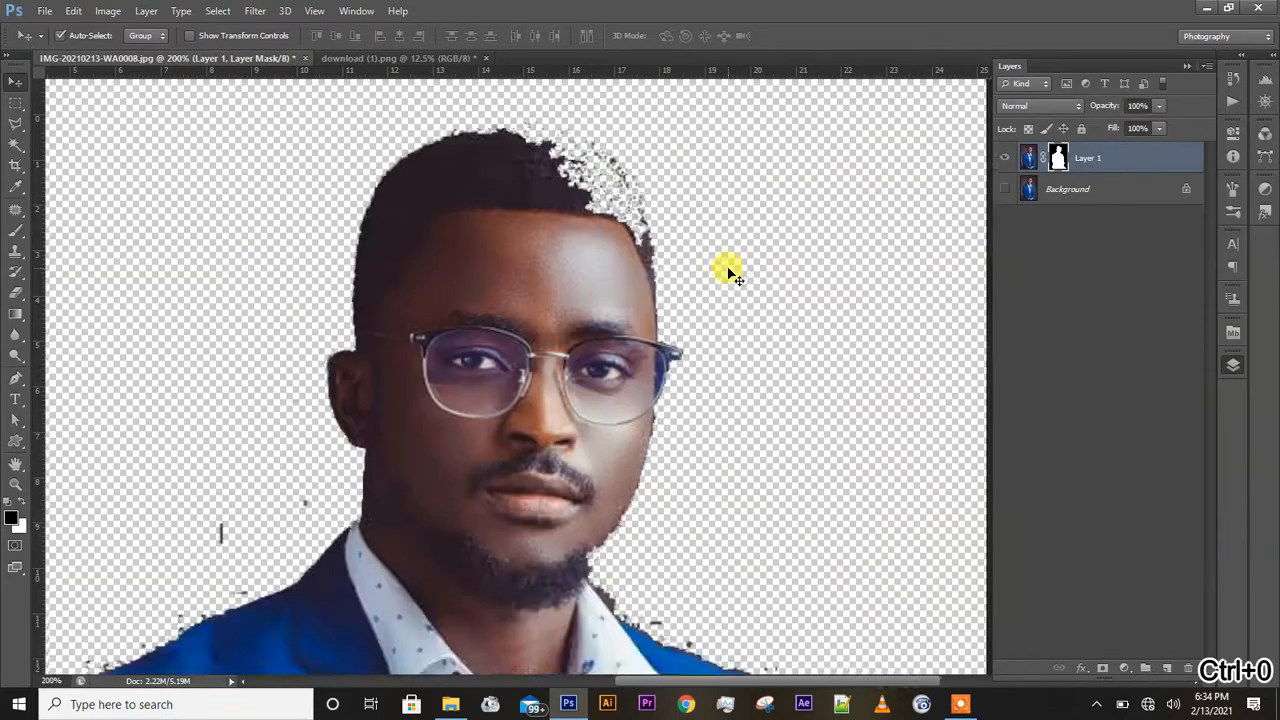
pyautogui.click(1122, 190)
pyautogui.click(1122, 665)
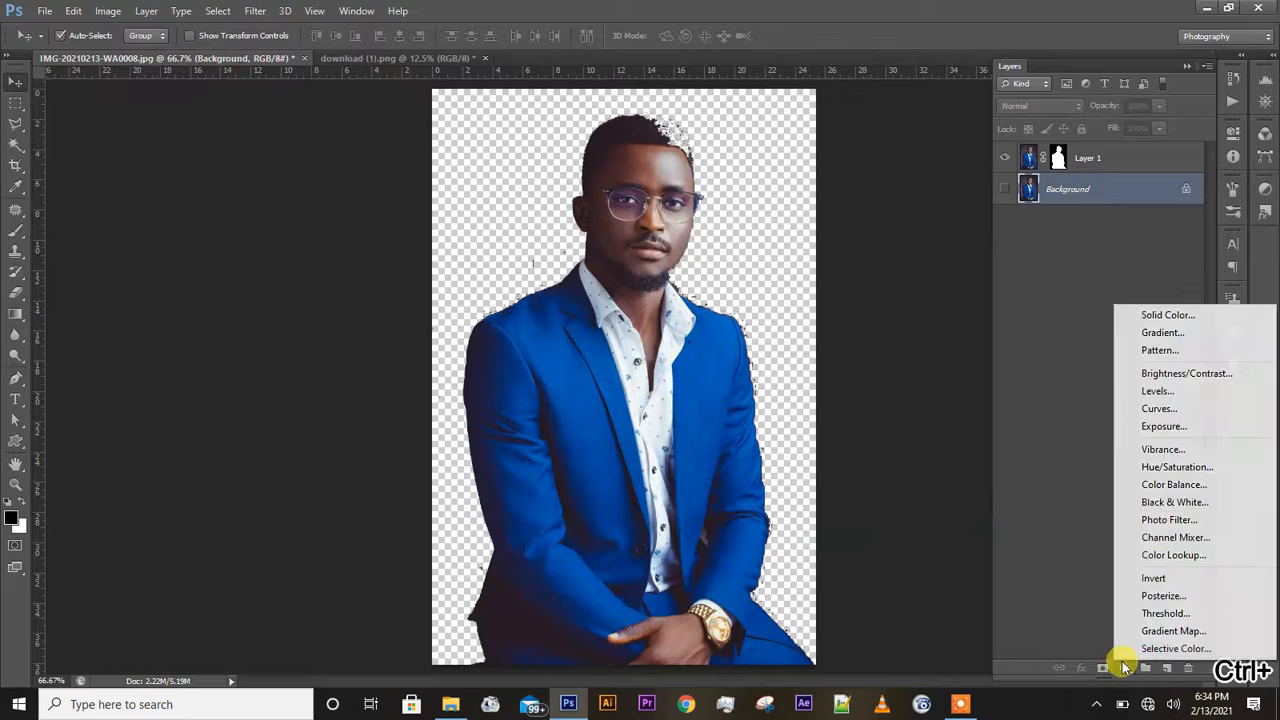
pyautogui.click(1158, 316)
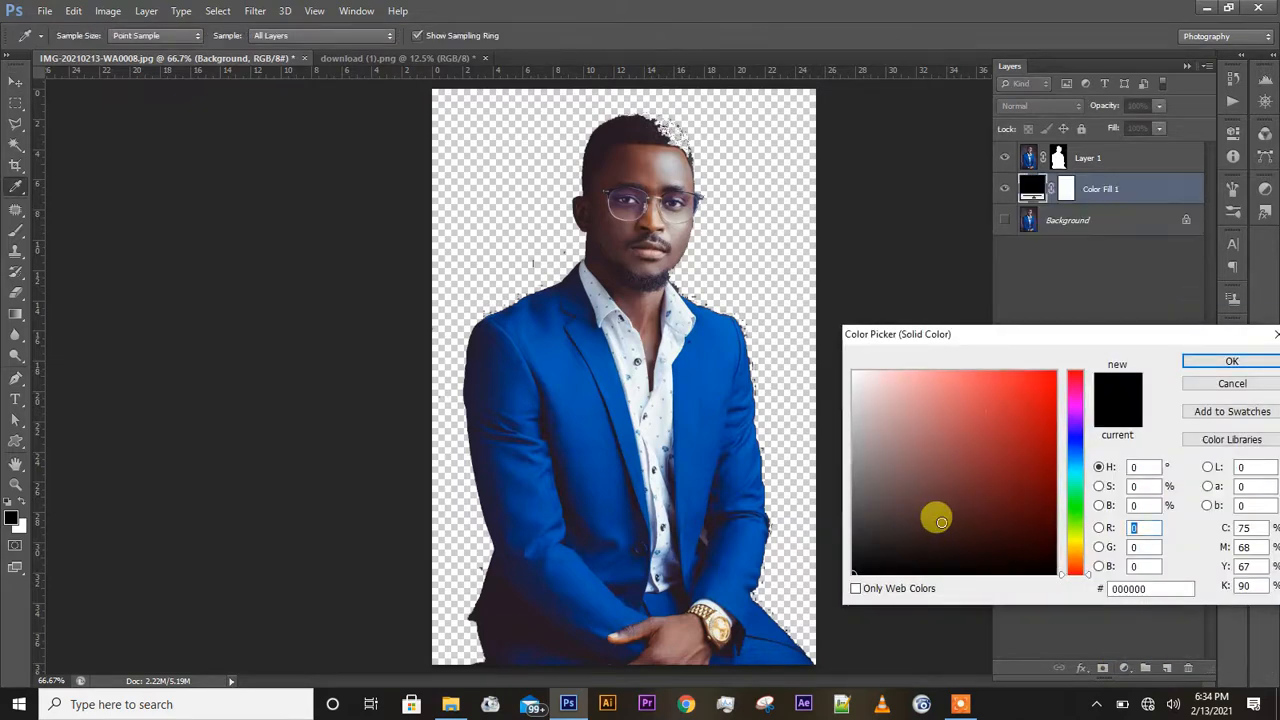
pyautogui.click(700, 405)
pyautogui.press('Return')
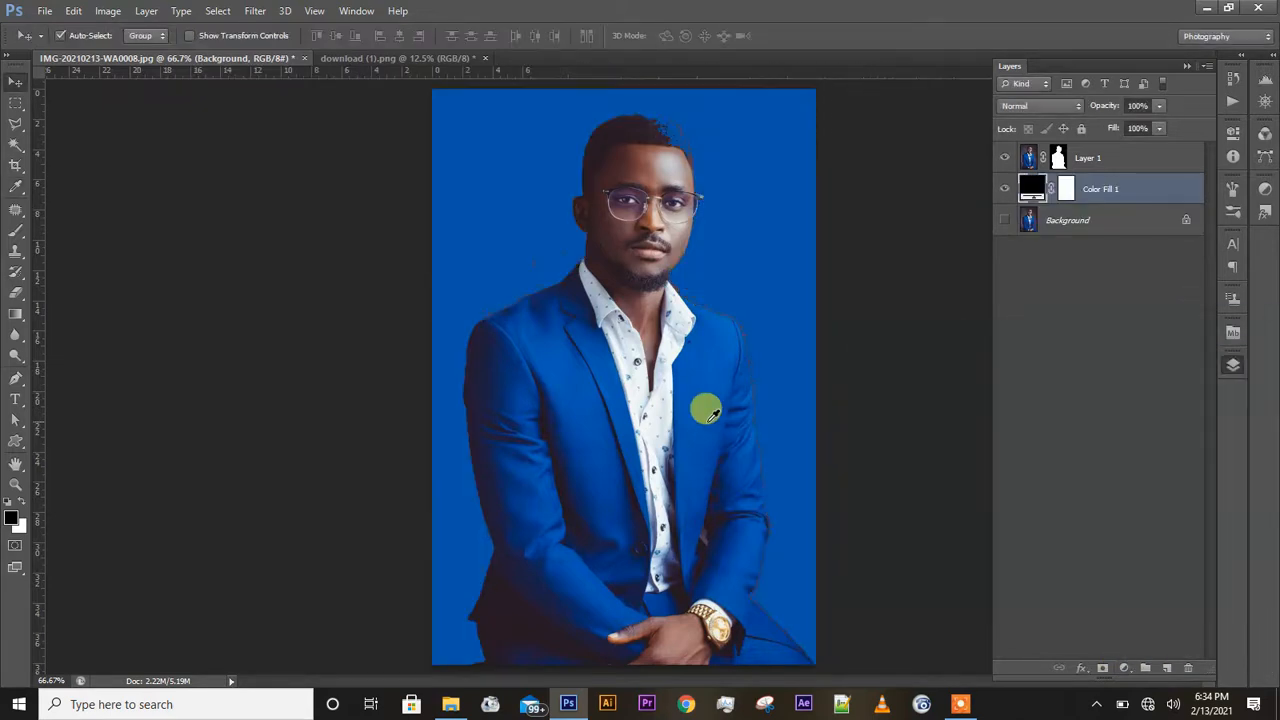
# Step: Examine the man's cutout on blue at several zoom levels and compare it with the woman's on red
pyautogui.hotkey('ctrl', '-')
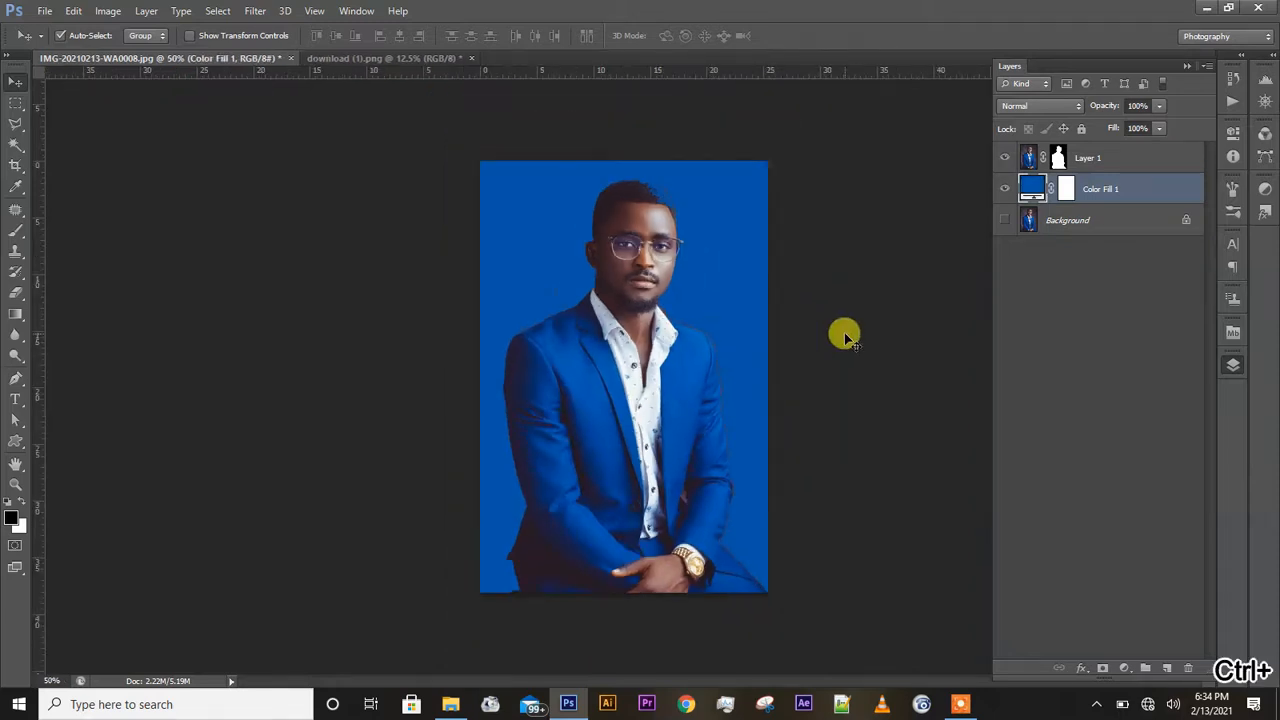
pyautogui.hotkey('ctrl', '+')
pyautogui.hotkey('ctrl', '+')
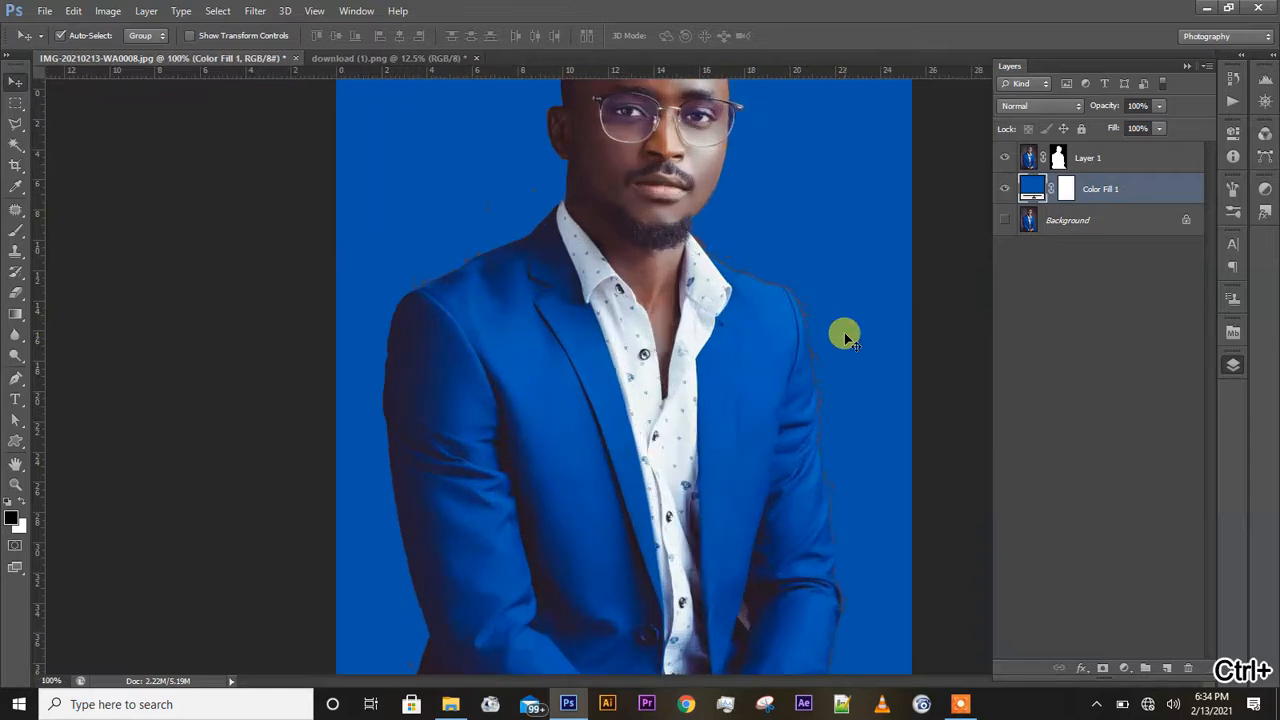
pyautogui.hotkey('ctrl', '-')
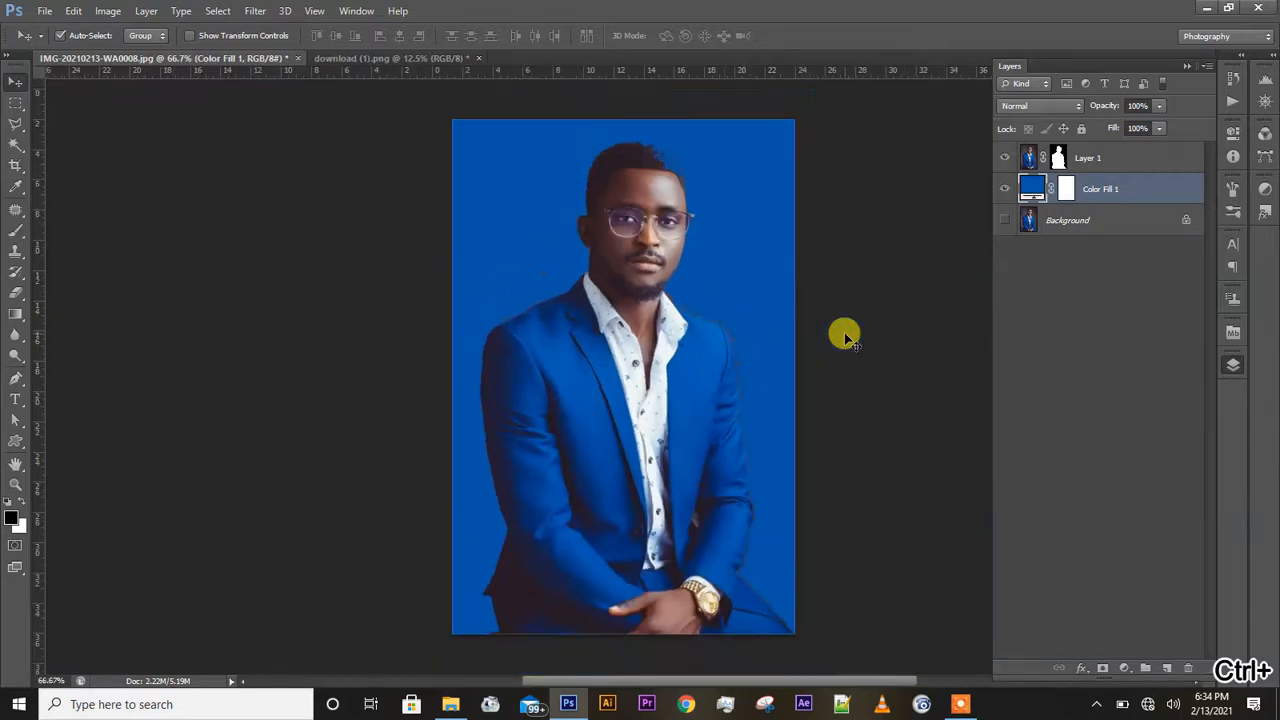
pyautogui.hotkey('ctrl', '-')
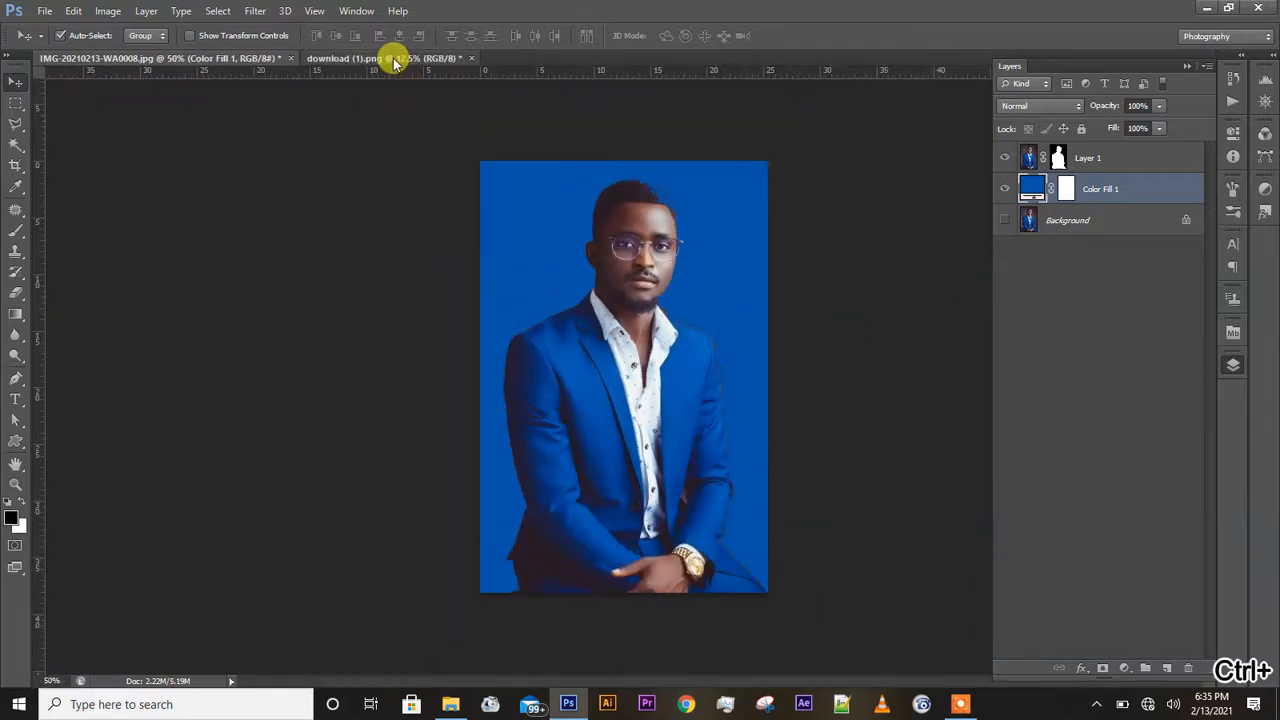
pyautogui.click(395, 62)
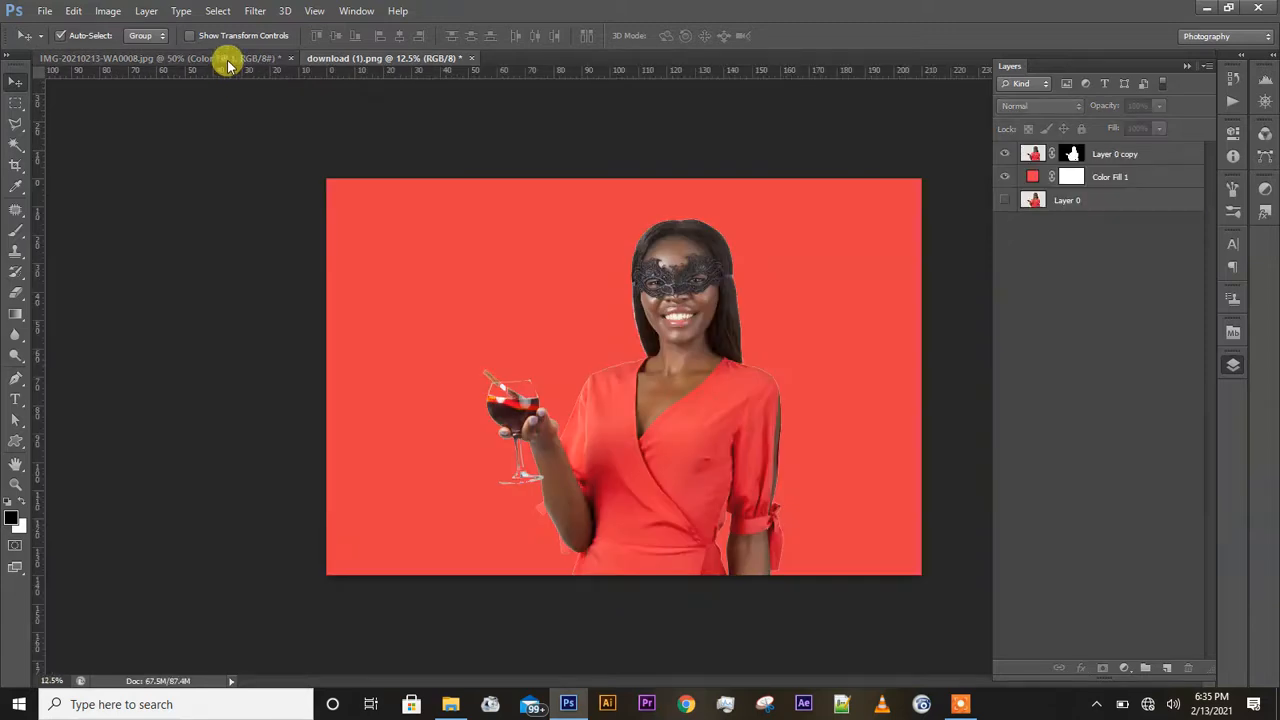
pyautogui.click(228, 62)
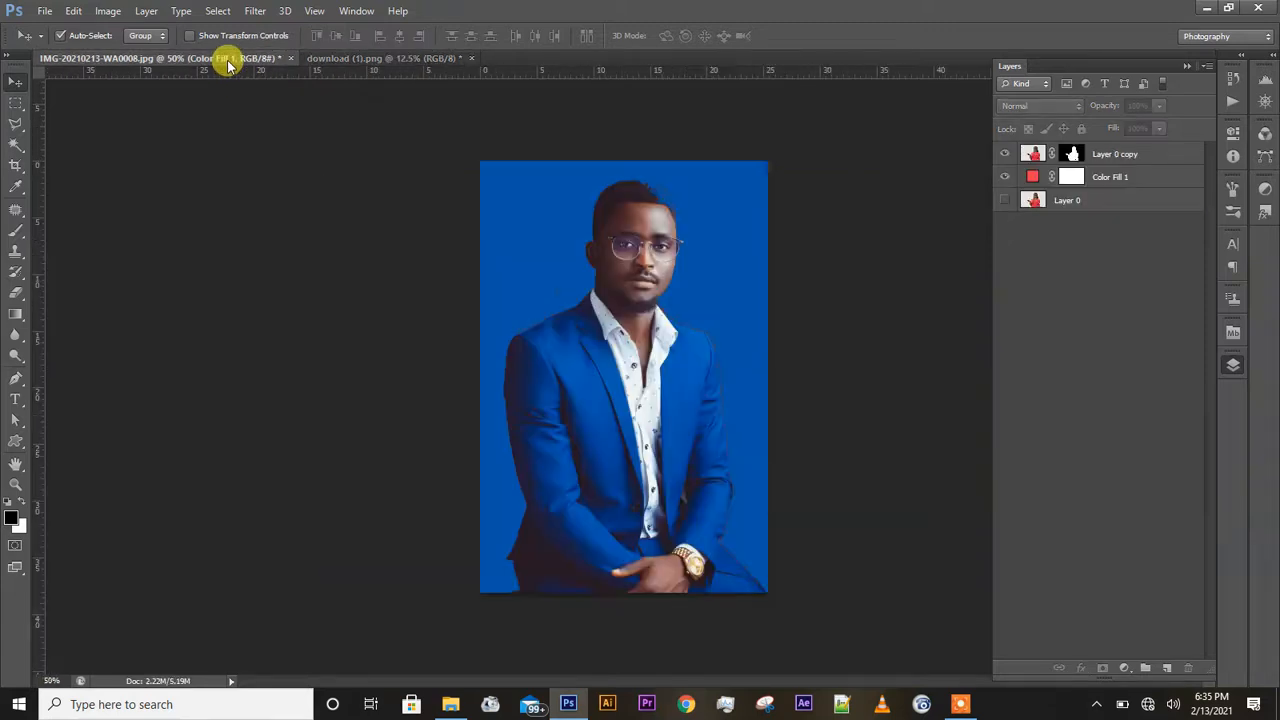
pyautogui.click(326, 62)
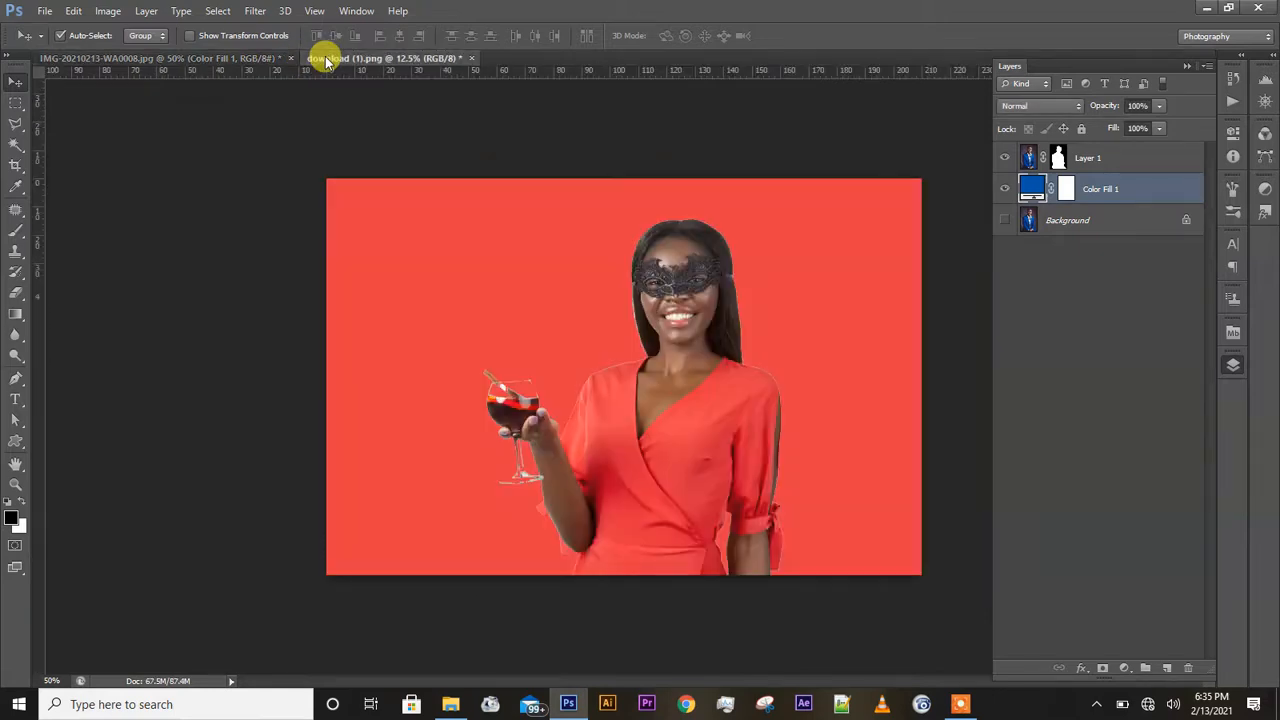
pyautogui.click(230, 60)
# Step: Open the cool emoji with sunglasses image from the Desktop folder as a separate Photoshop document
pyautogui.click(451, 704)
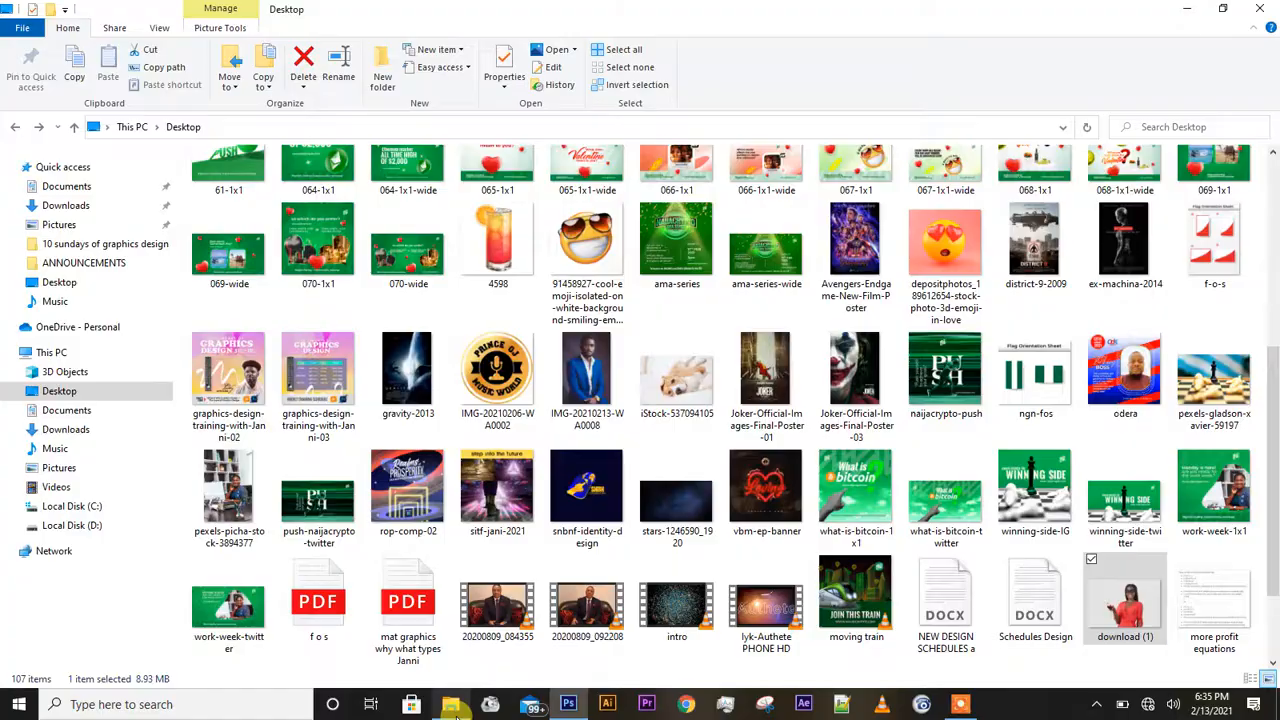
pyautogui.scroll(3, 490, 478)
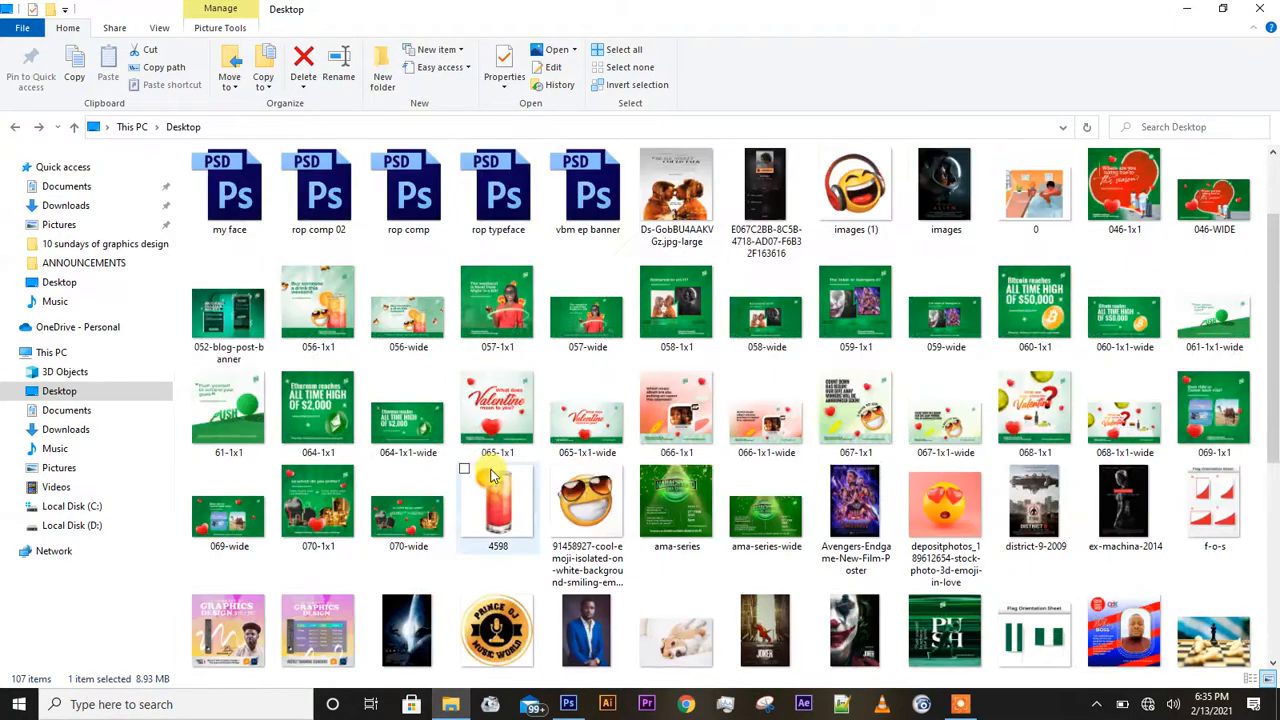
pyautogui.moveTo(588, 507); pyautogui.dragTo(560, 65)
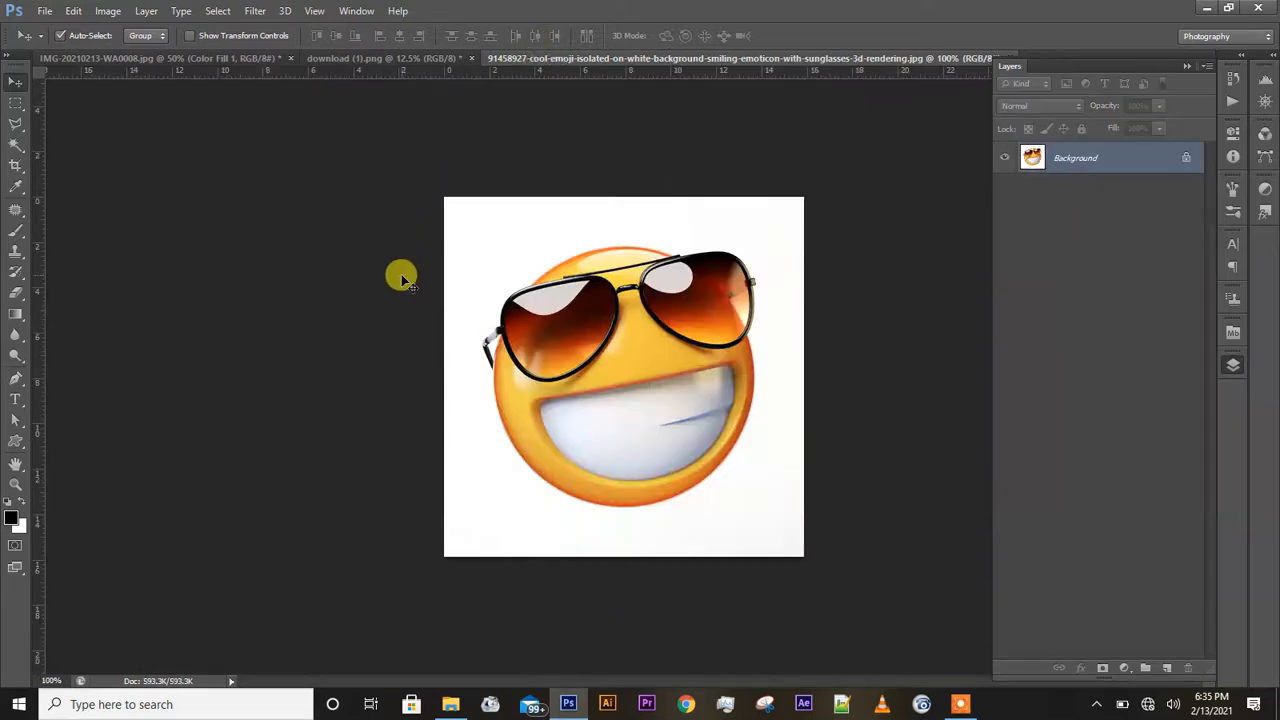
# Step: Duplicate the emoji layer and select its white backdrop with the Magic Wand at tolerance 12, including the gap beside the sunglasses' arm
pyautogui.click(18, 146)
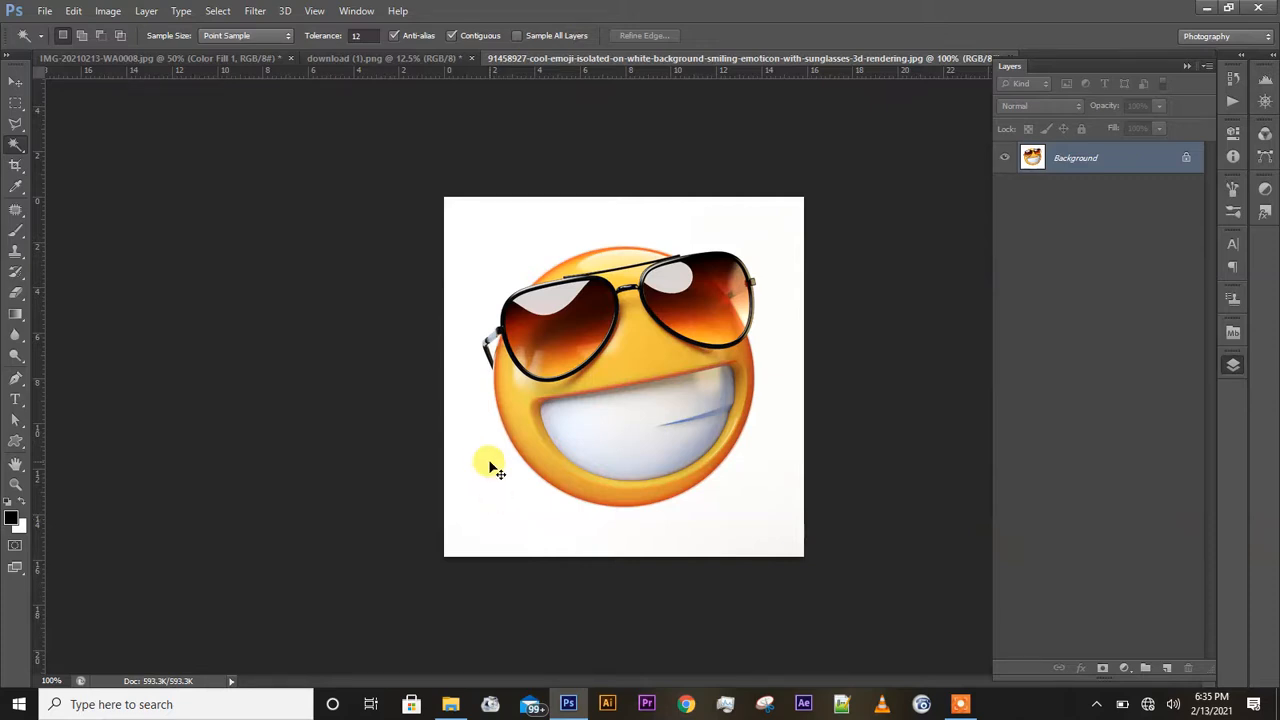
pyautogui.hotkey('ctrl', 'j')
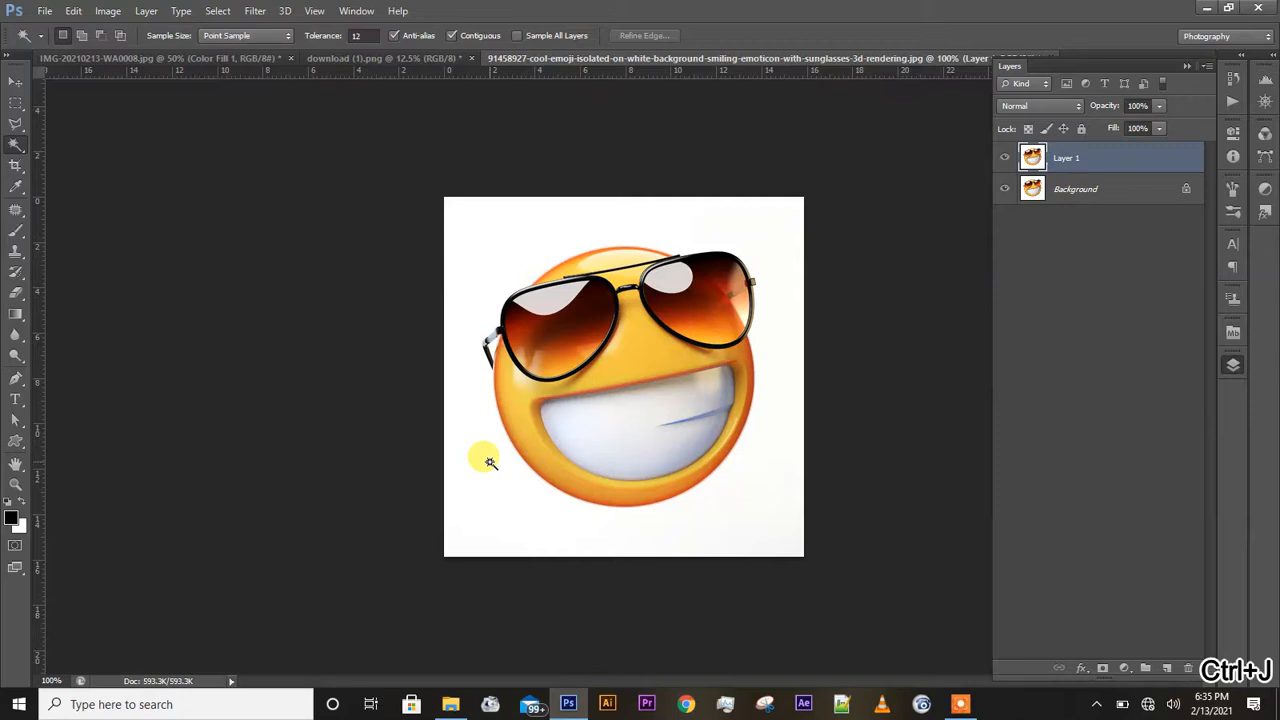
pyautogui.click(490, 462)
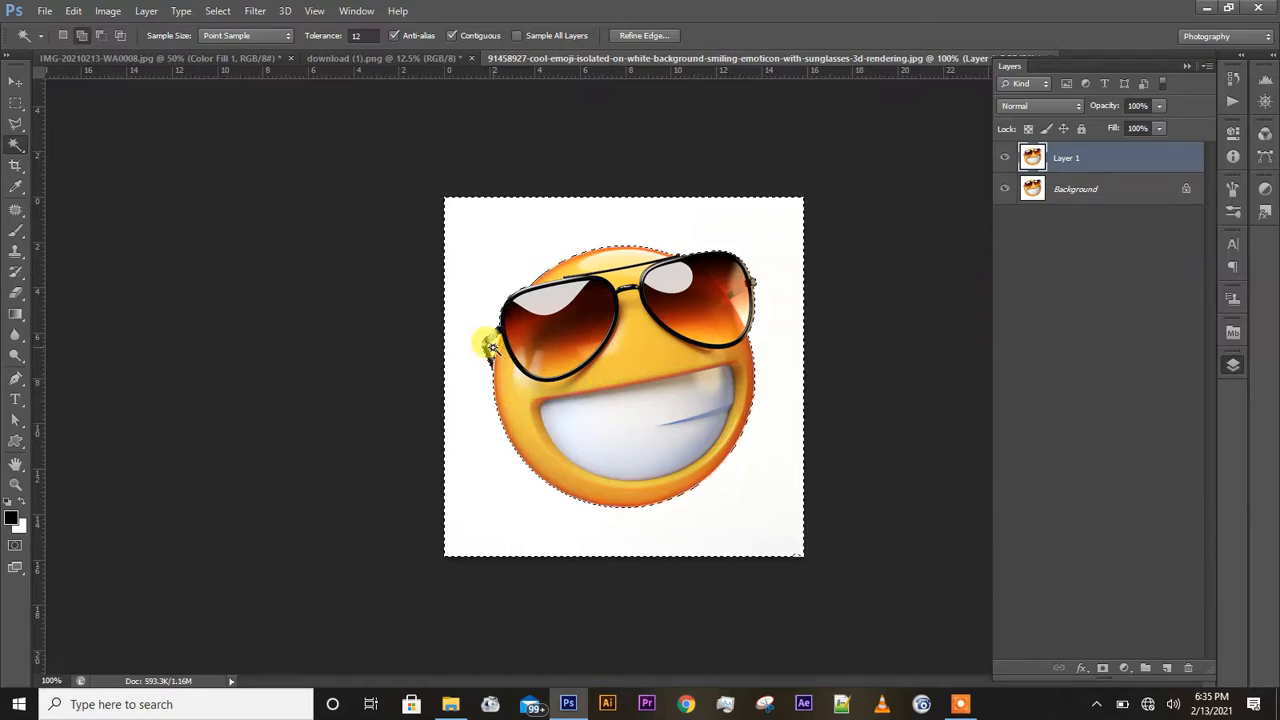
pyautogui.keyDown('shift'); pyautogui.click(492, 348); pyautogui.keyUp('shift')
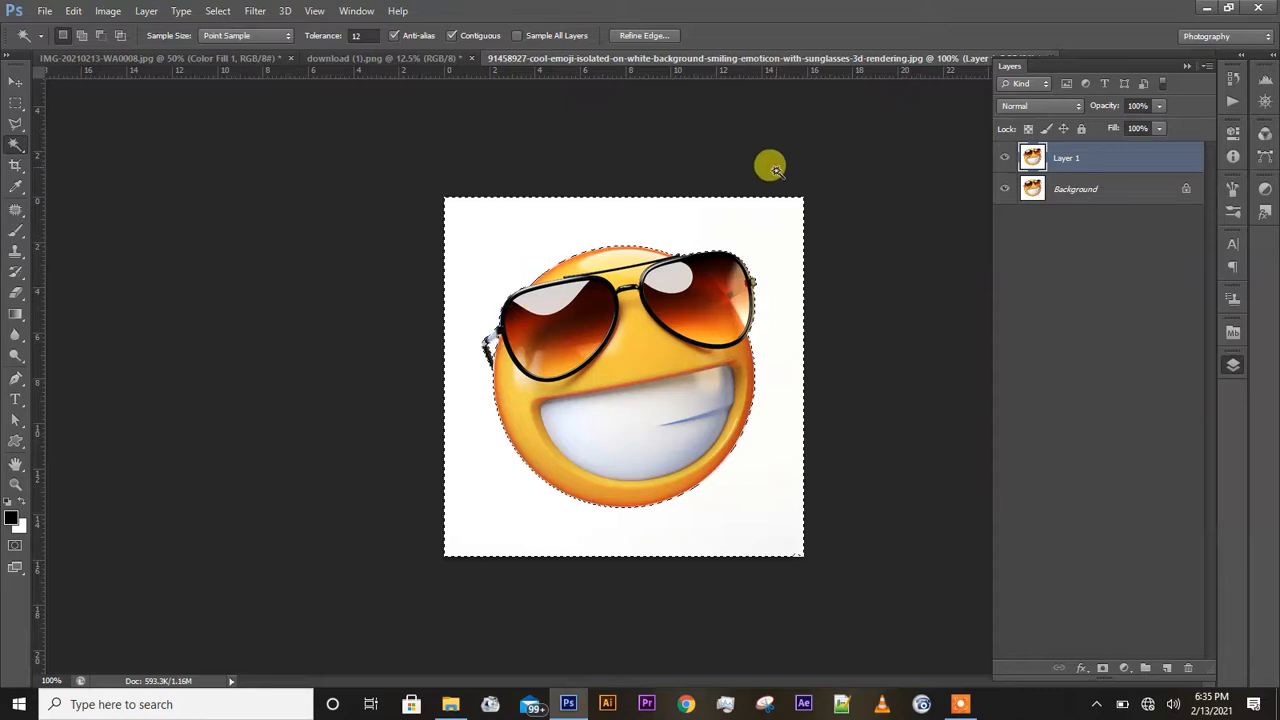
# Step: Hide the original Background layer and mask out the white backdrop on the duplicate, using the inverted selection
pyautogui.click(1004, 190)
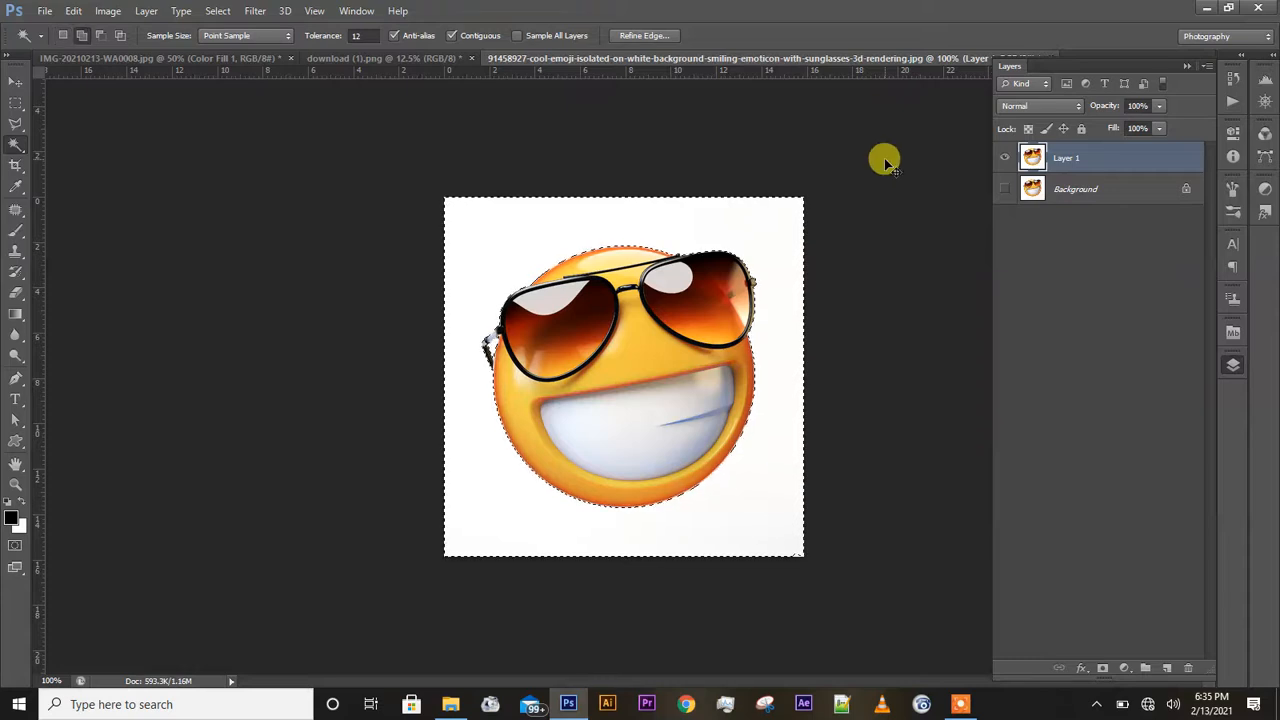
pyautogui.hotkey('ctrl', 'shift', 'i')
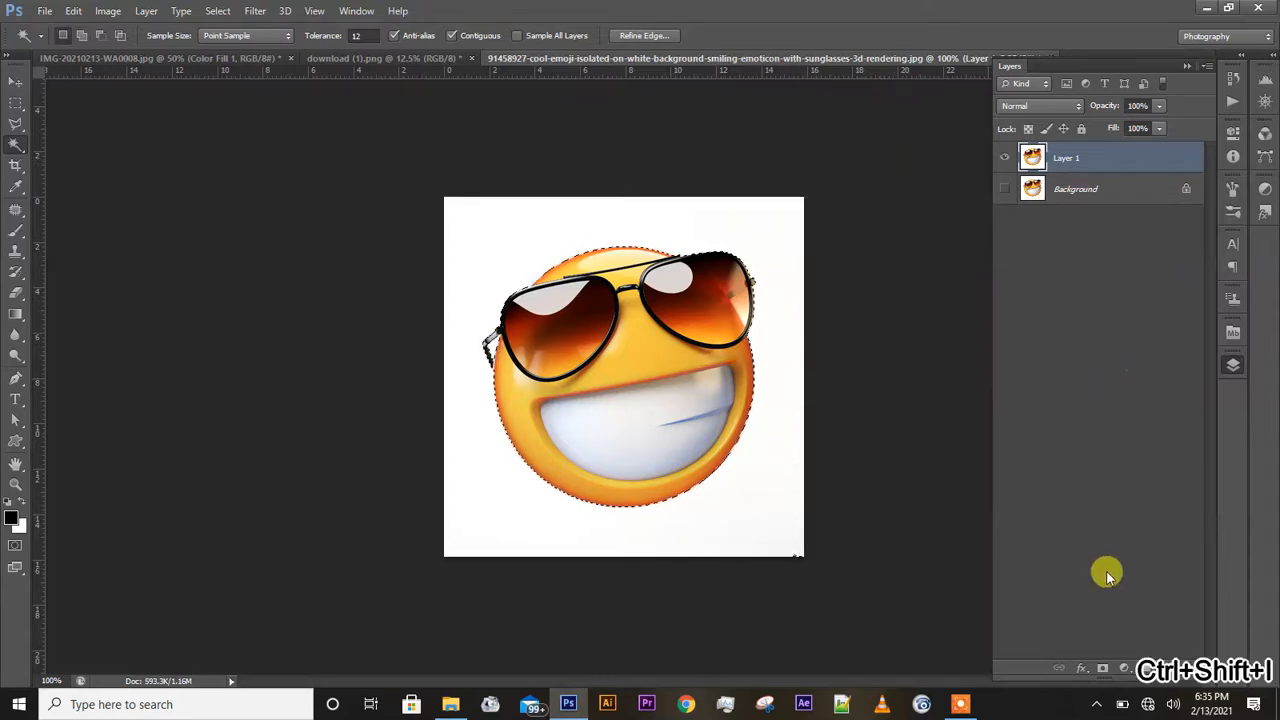
pyautogui.click(1101, 669)
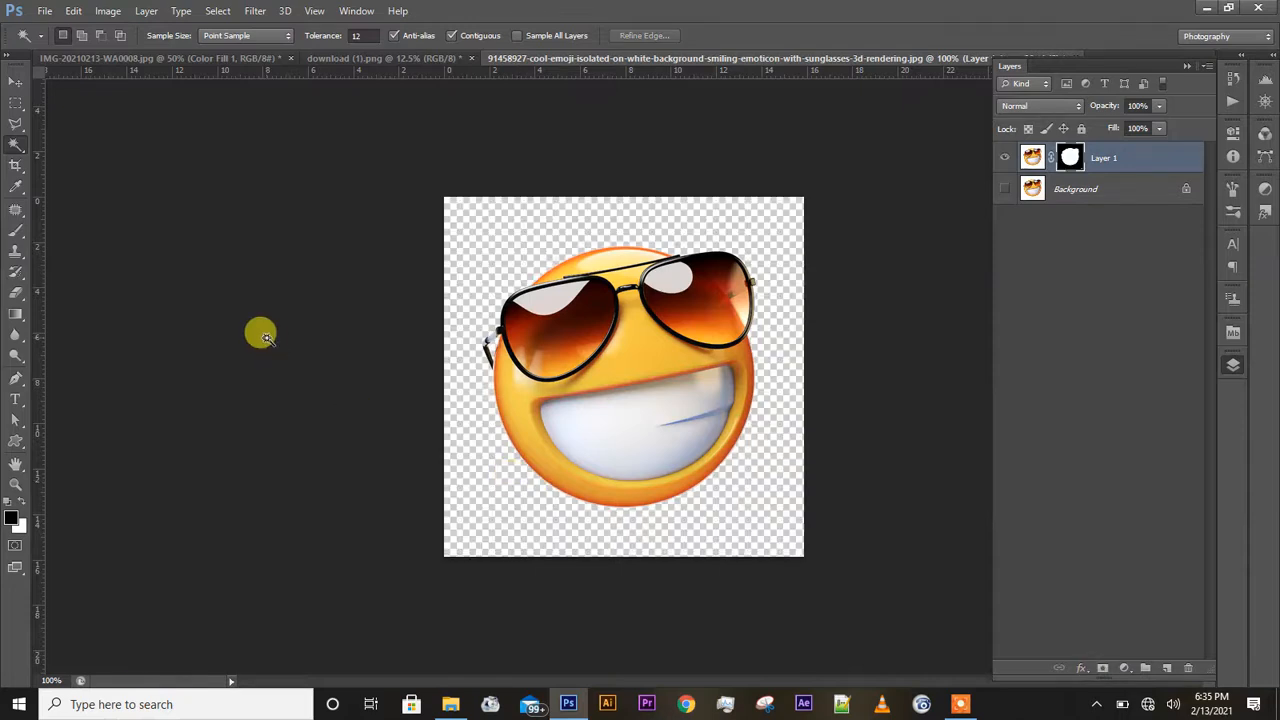
# Step: Examine the edges of the emoji cutout at up to 200% zoom, around the face and sunglasses
pyautogui.press('v')
pyautogui.hotkey('ctrl', '0')
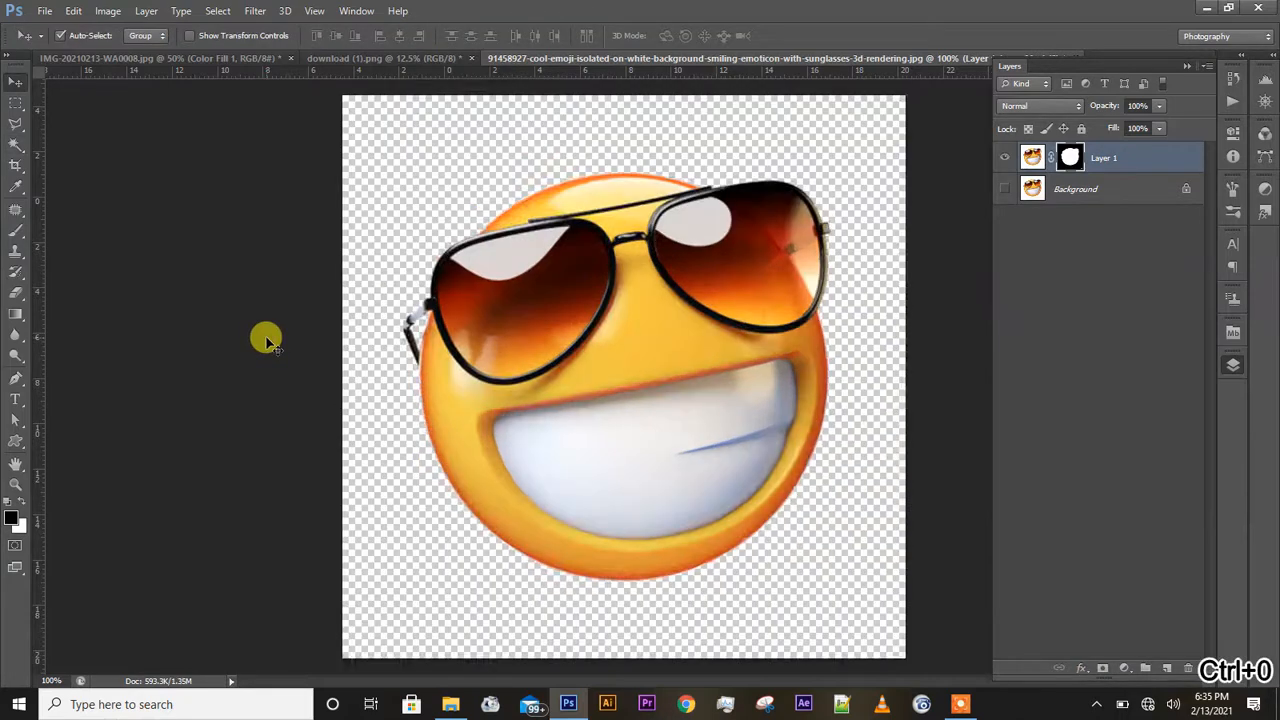
pyautogui.hotkey('ctrl', '+')
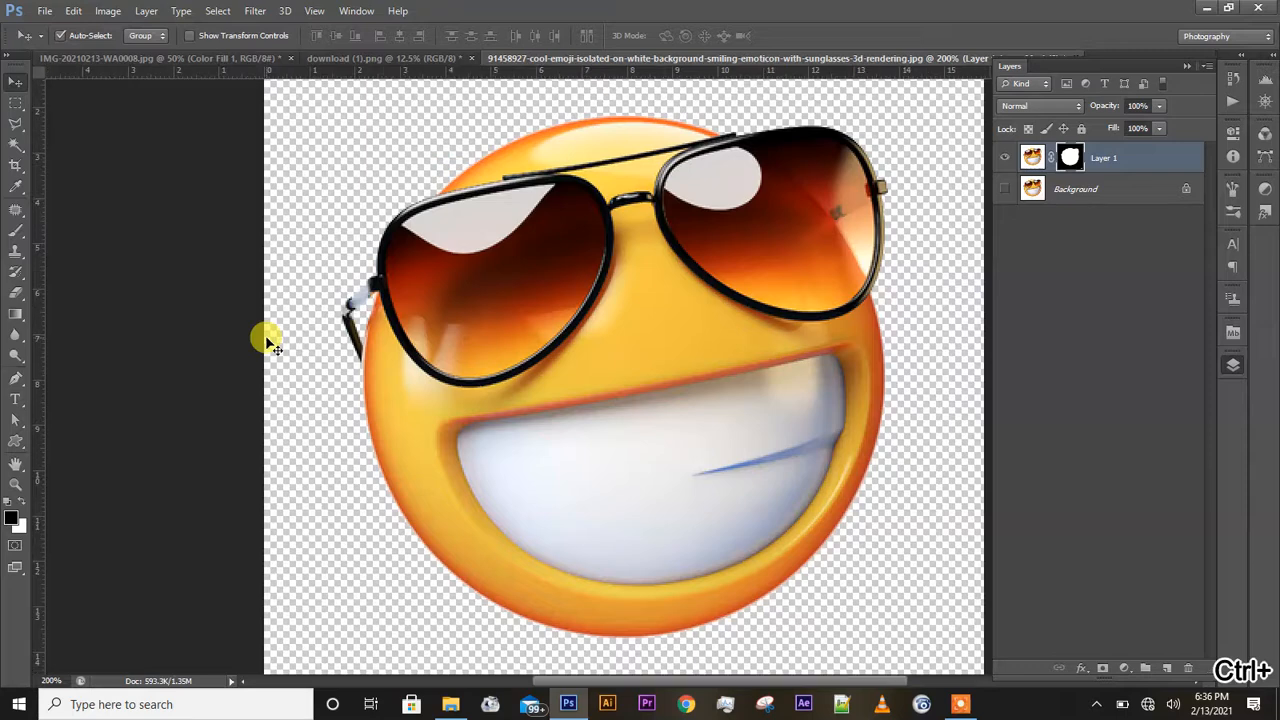
pyautogui.scroll(5, 266, 340)
pyautogui.scroll(-5, 266, 340)
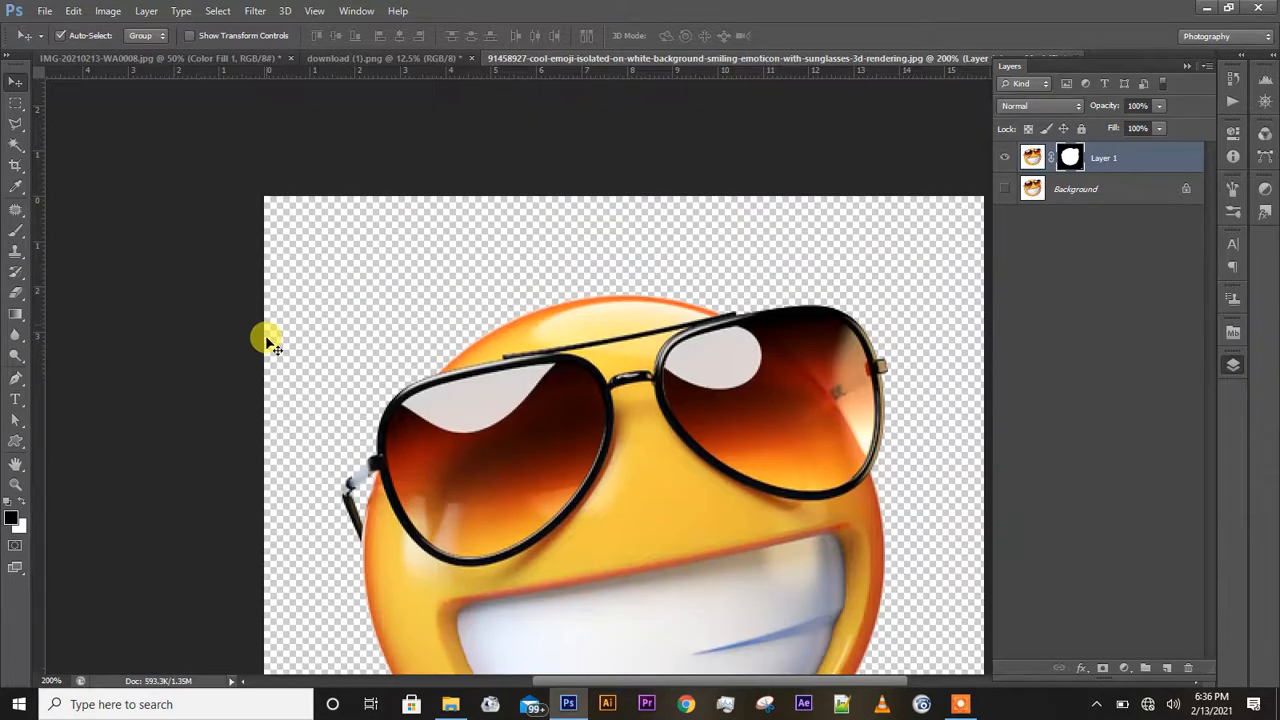
pyautogui.scroll(-1, 266, 340)
pyautogui.hotkey('ctrl', '-')
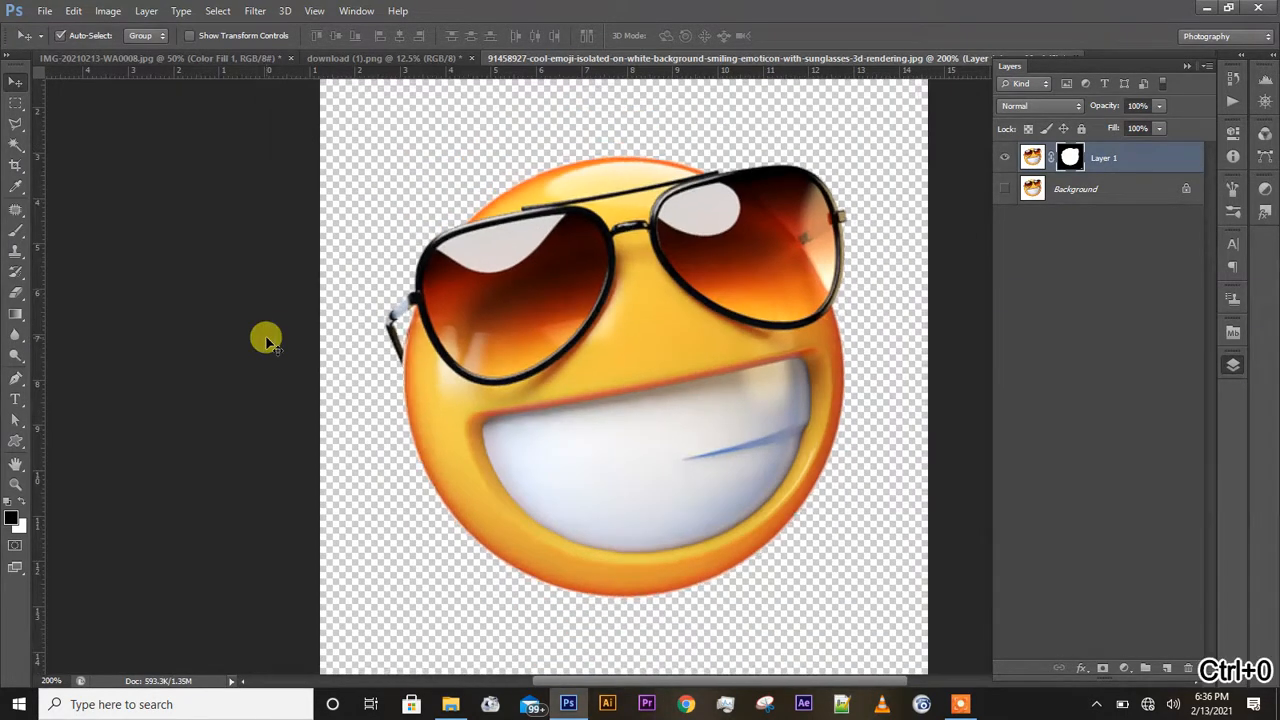
pyautogui.hotkey('ctrl', '-')
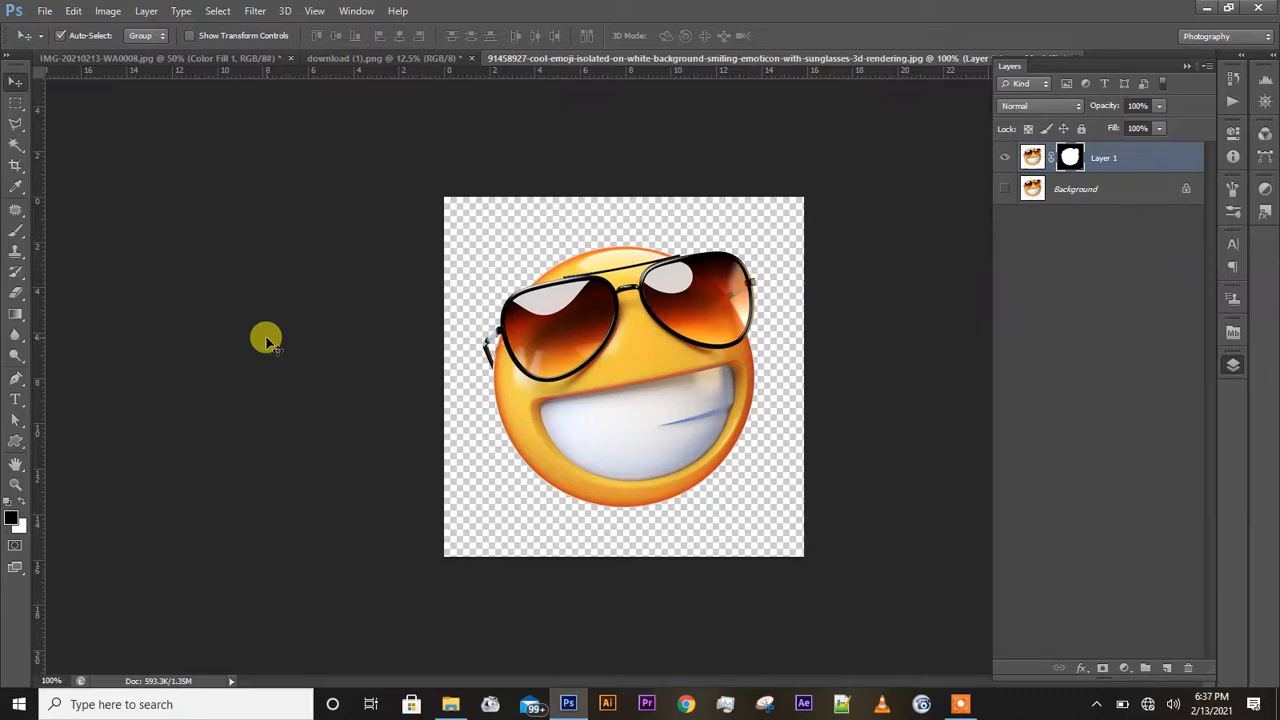
# Step: Deselect the emoji layer and collapse the layer list to clear the workspace
pyautogui.click(266, 340)
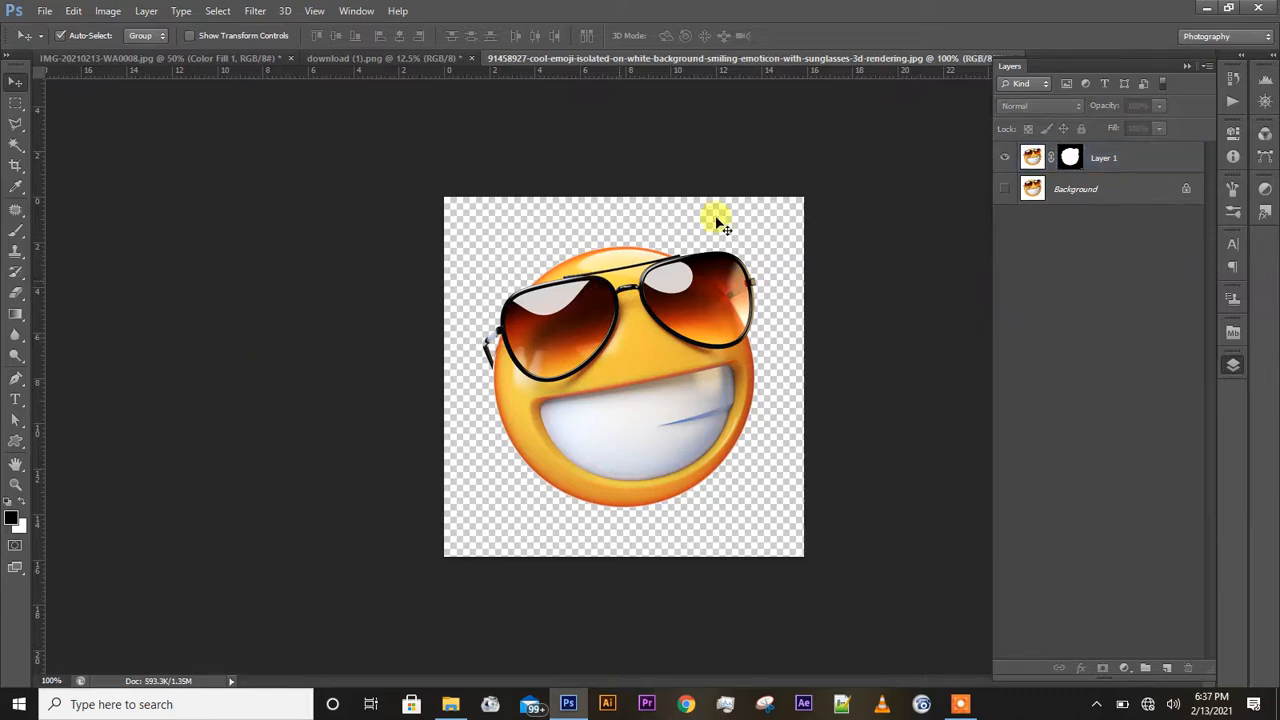
pyautogui.click(1180, 65)
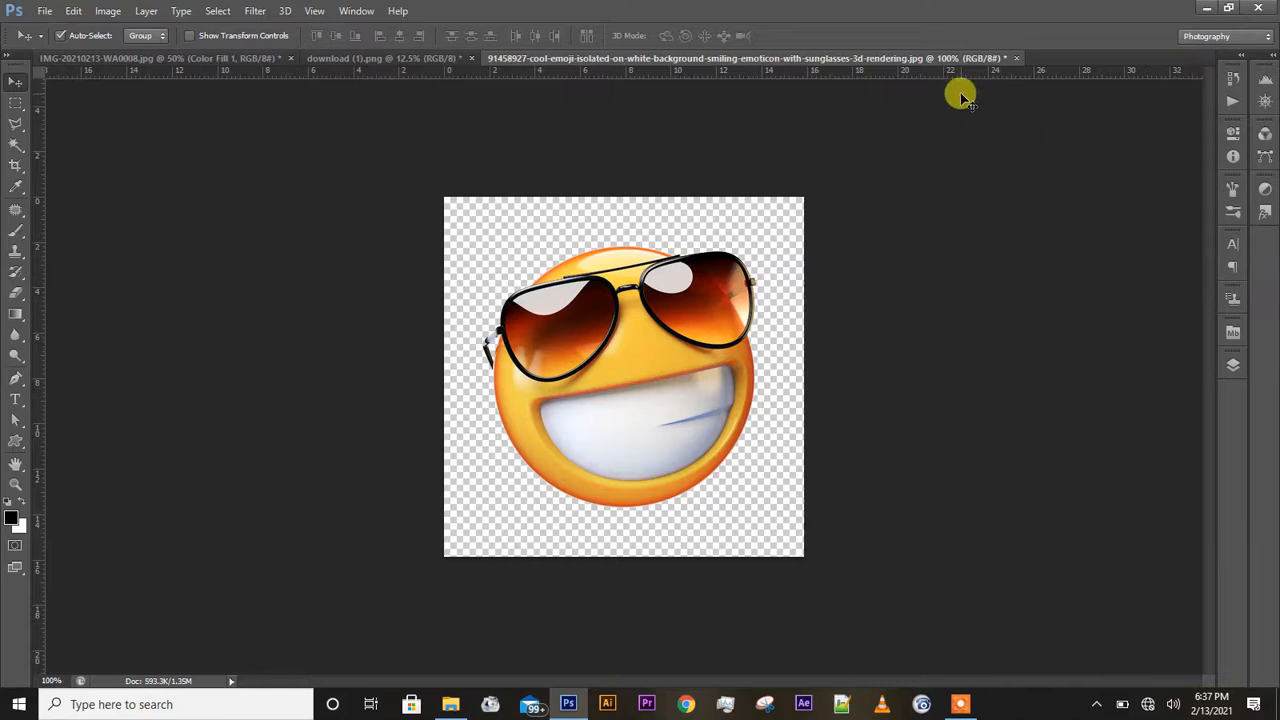